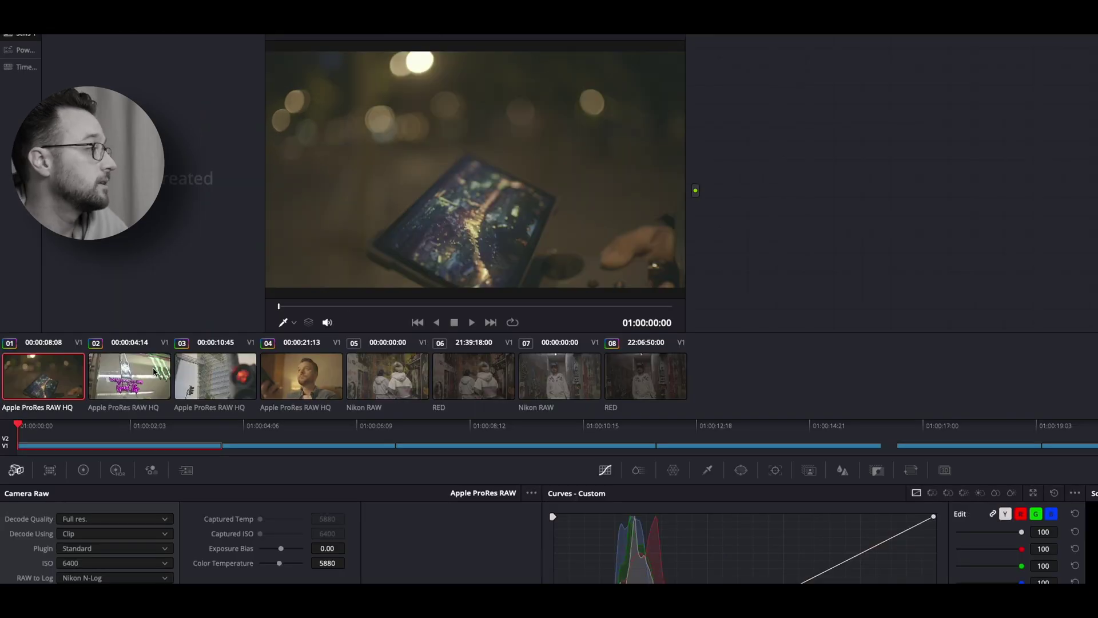
Preview the Good Life, building, man-on-phone, Nikon RAW alley and RED clips, then open Project Settings.
{"action": "left_click", "coordinate": [120, 303]}
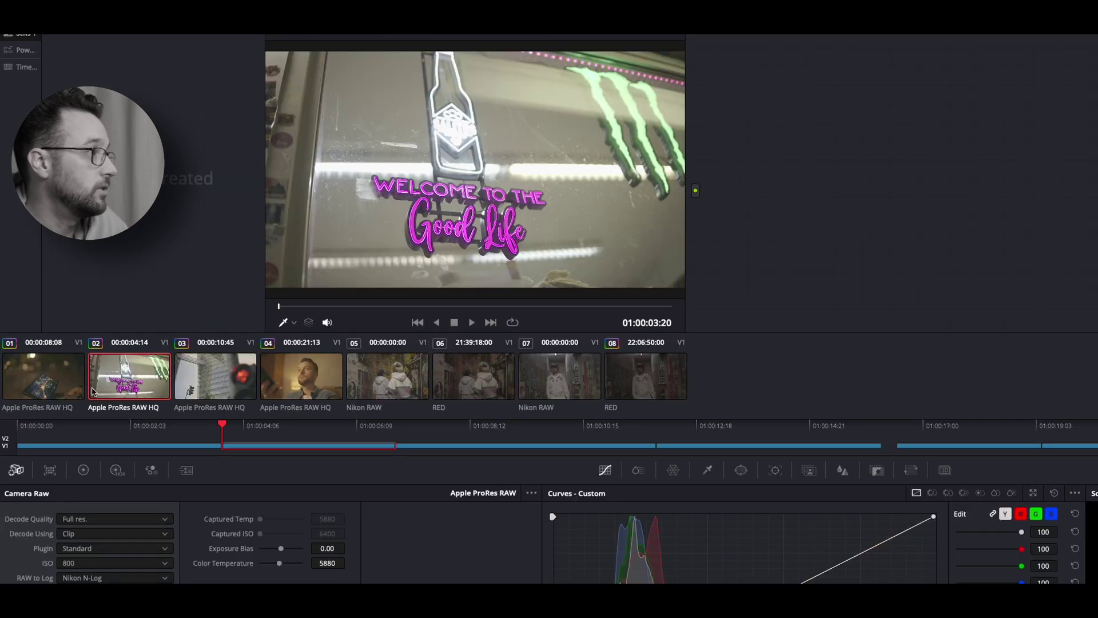
{"action": "left_click", "coordinate": [212, 377]}
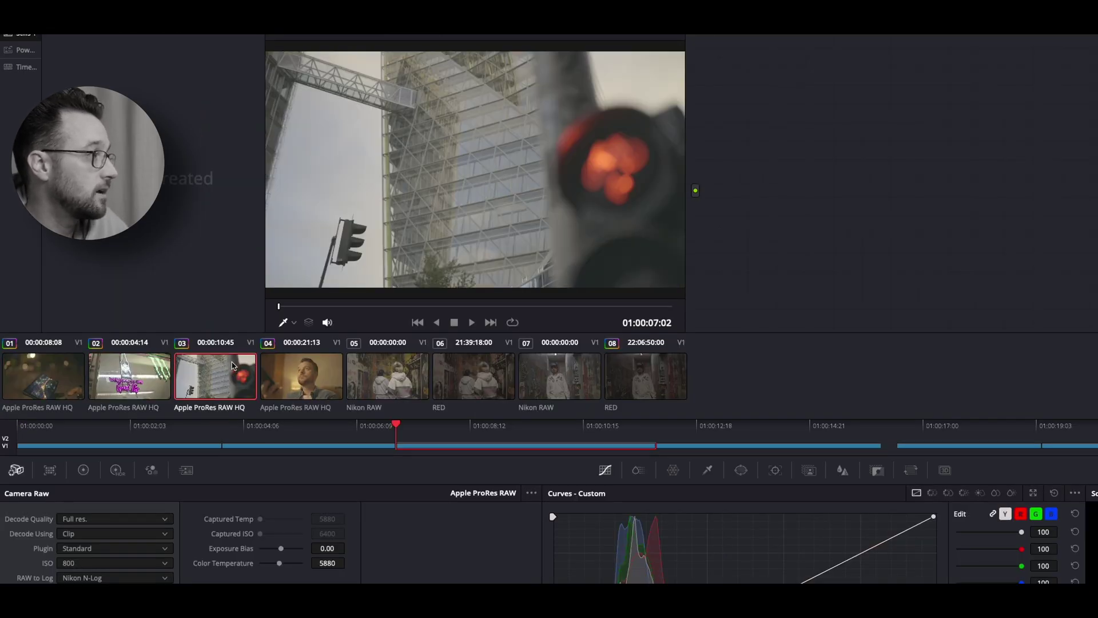
{"action": "left_click", "coordinate": [309, 377]}
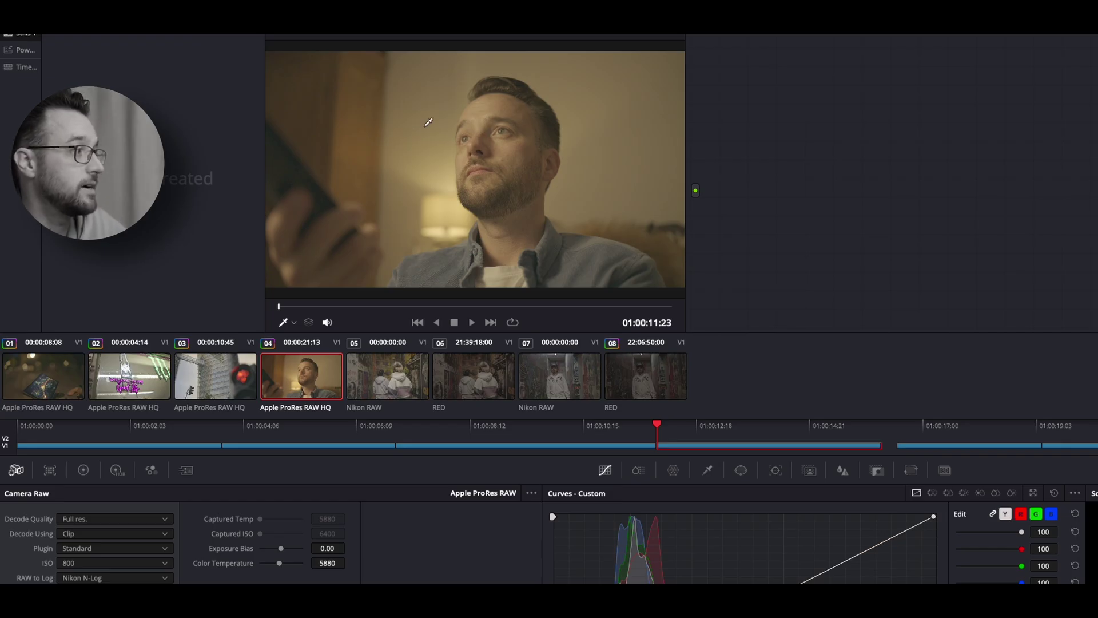
{"action": "left_click", "coordinate": [388, 379]}
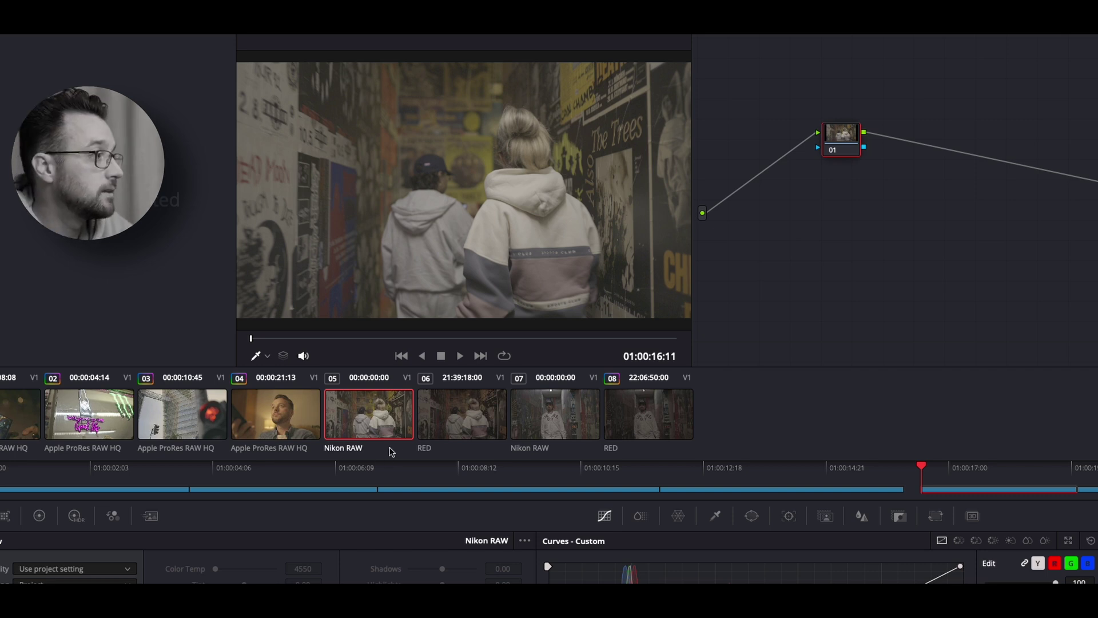
{"action": "left_click", "coordinate": [448, 431]}
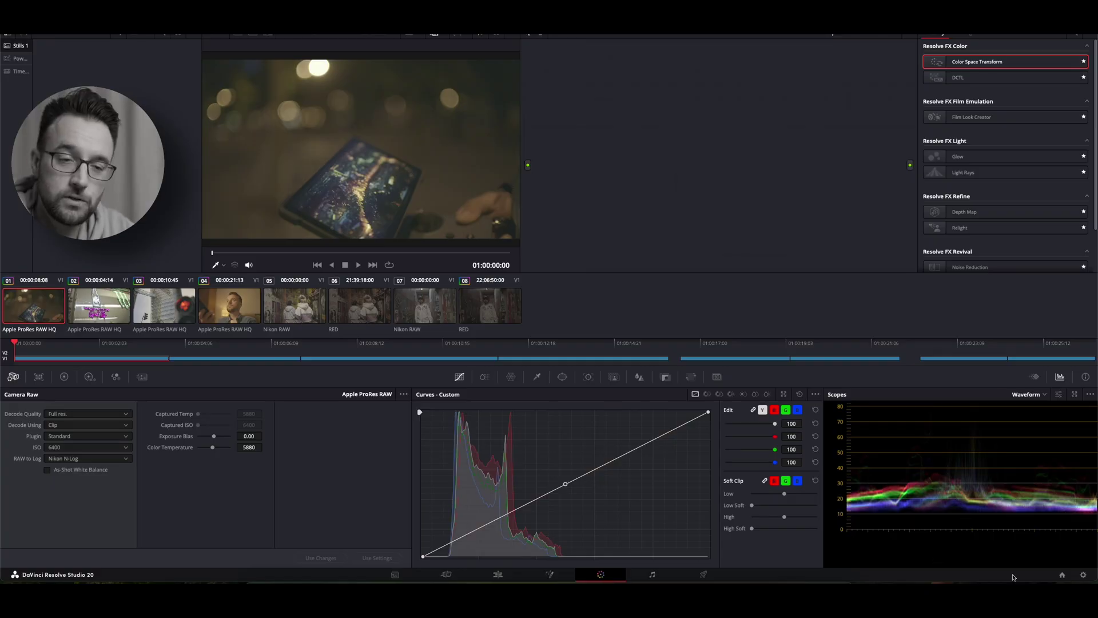
{"action": "left_click", "coordinate": [1084, 575]}
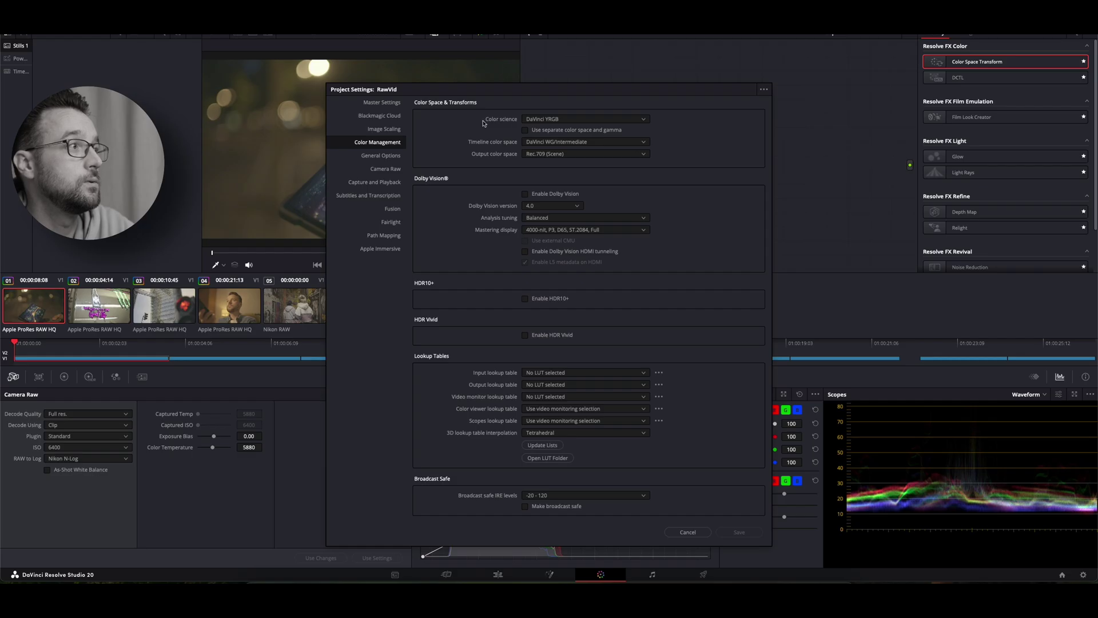
{"action": "left_click", "coordinate": [644, 119]}
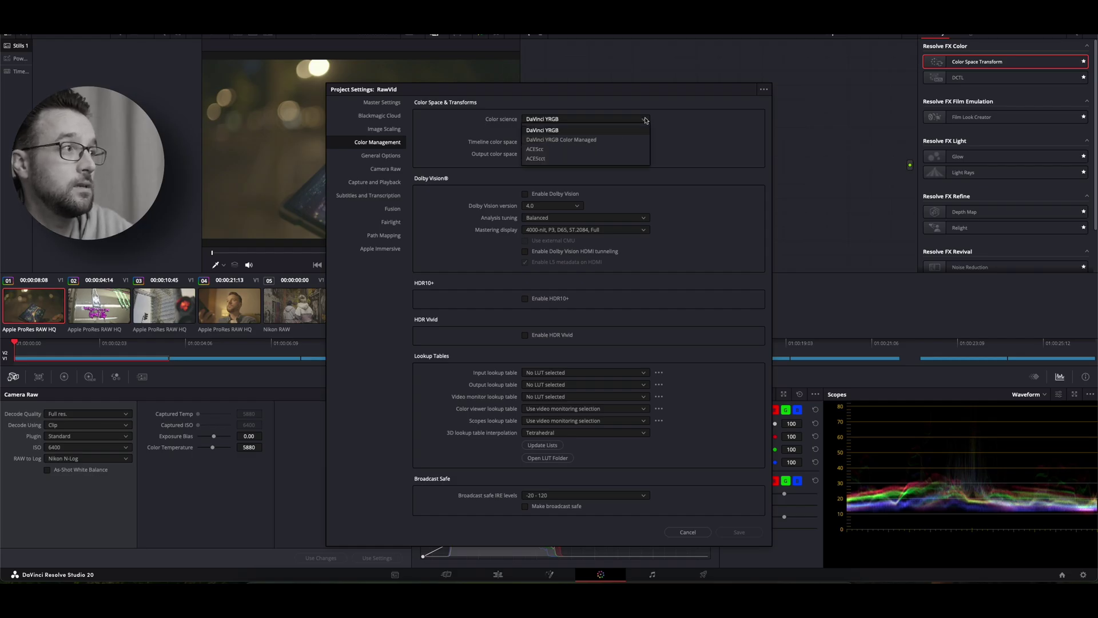
{"action": "left_click", "coordinate": [540, 132]}
{"action": "left_click", "coordinate": [643, 119]}
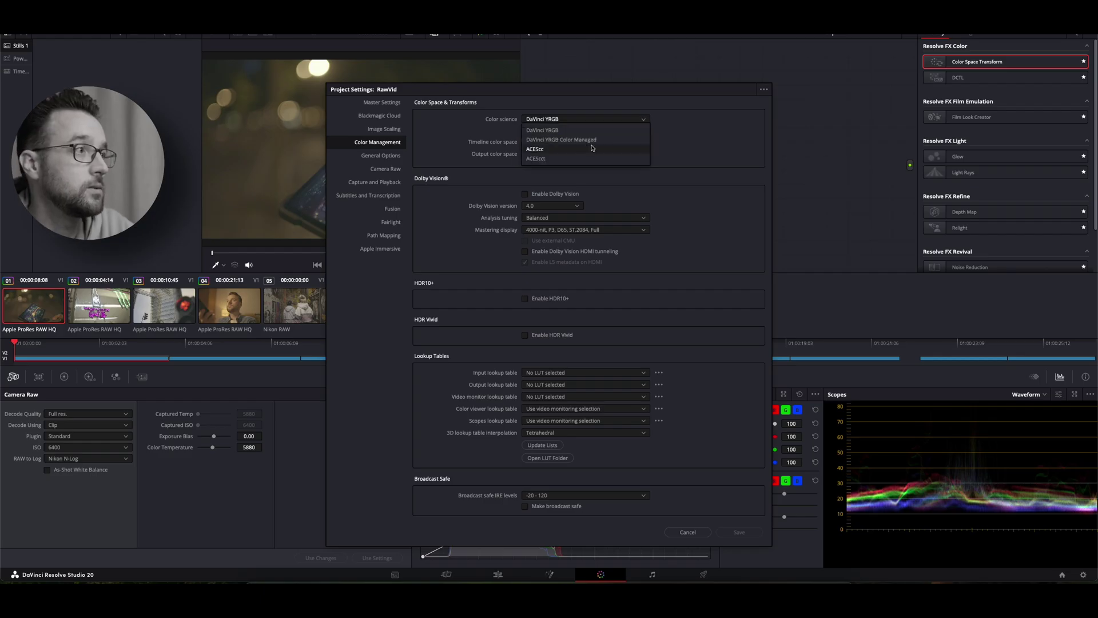
{"action": "left_click", "coordinate": [551, 132]}
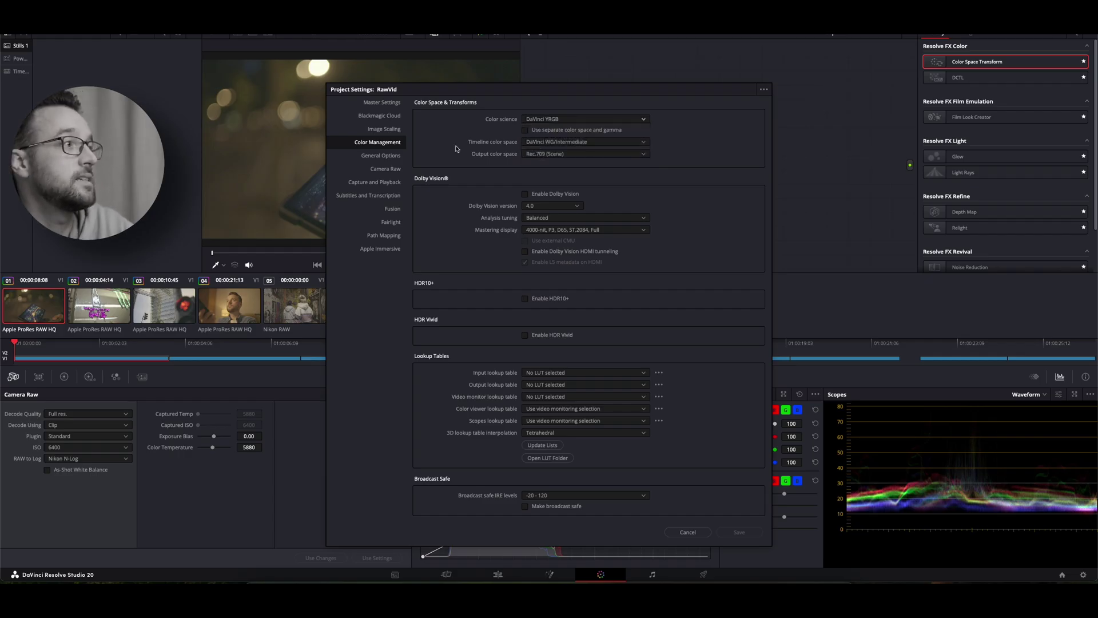
{"action": "left_click", "coordinate": [642, 143]}
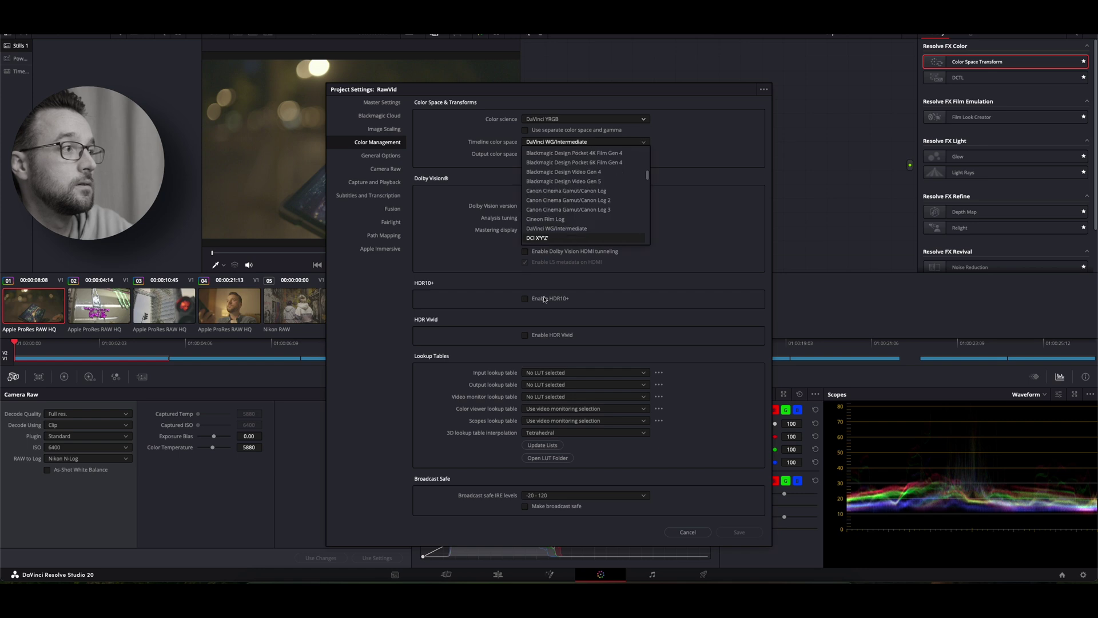
{"action": "scroll", "coordinate": [549, 238], "scroll_direction": "down", "scroll_amount": 2}
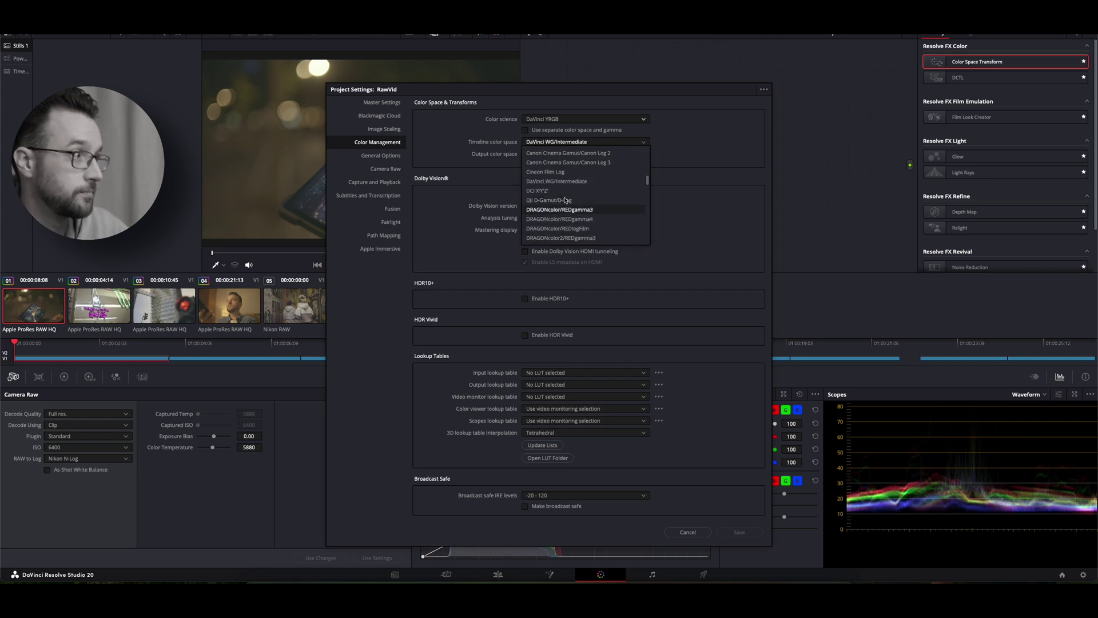
{"action": "left_click", "coordinate": [575, 183]}
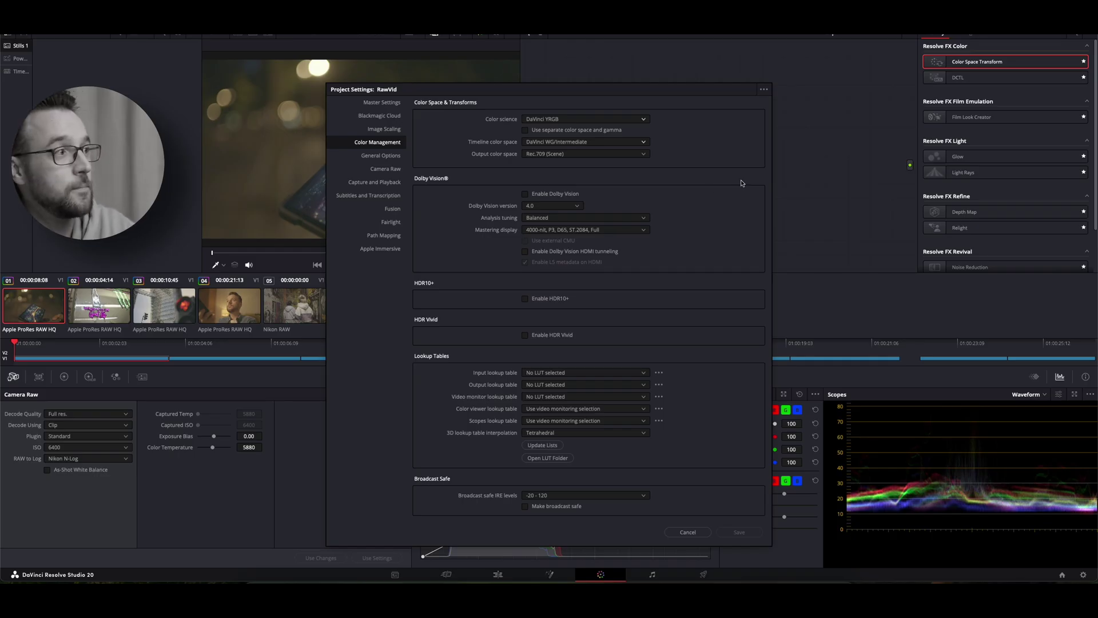
{"action": "left_click", "coordinate": [645, 154]}
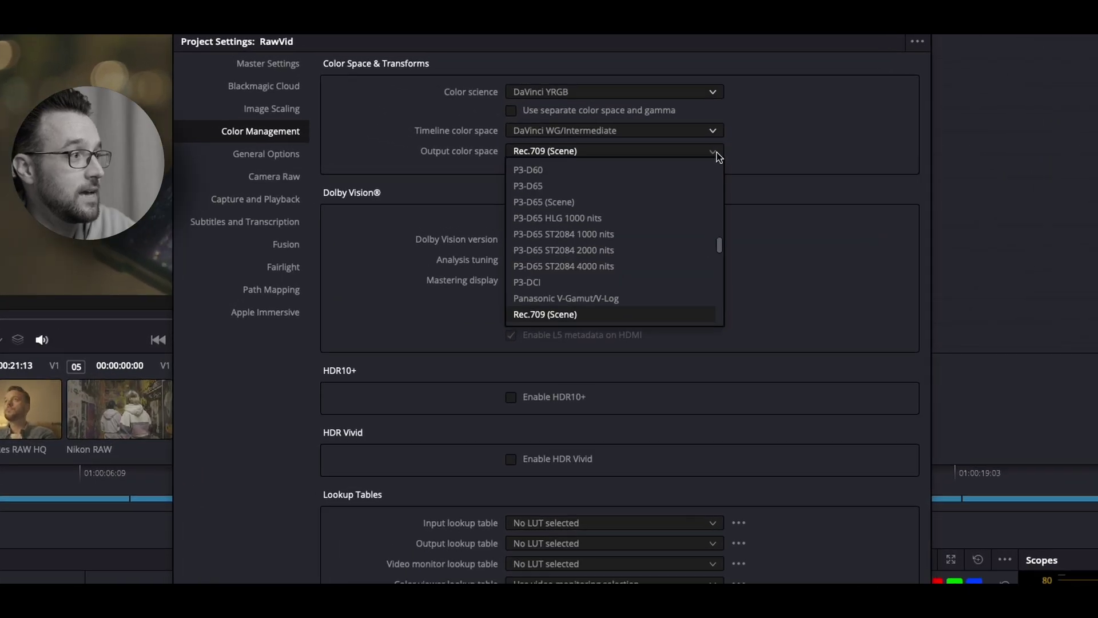
{"action": "scroll", "coordinate": [639, 266], "scroll_direction": "down", "scroll_amount": 3}
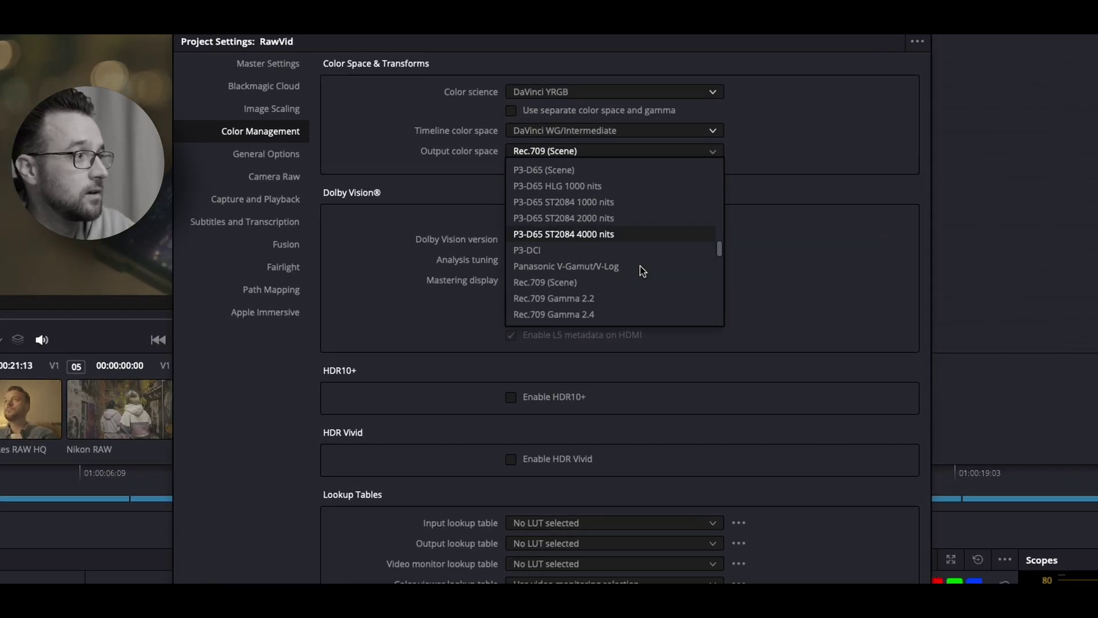
{"action": "scroll", "coordinate": [640, 265], "scroll_direction": "down", "scroll_amount": 2}
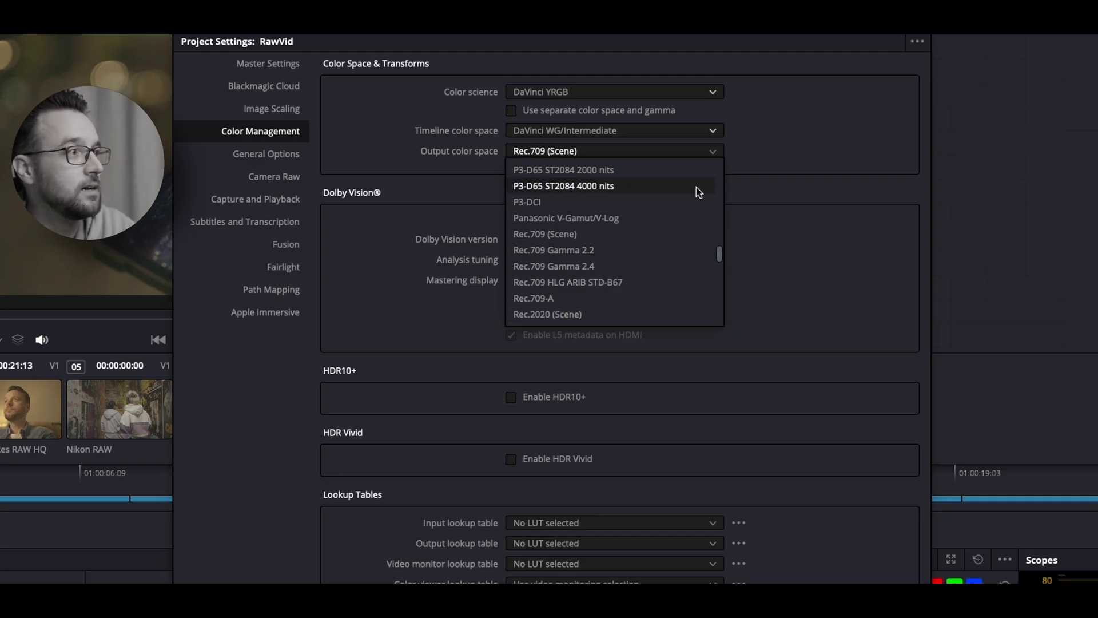
{"action": "scroll", "coordinate": [680, 172], "scroll_direction": "up", "scroll_amount": 2}
{"action": "scroll", "coordinate": [667, 162], "scroll_direction": "up", "scroll_amount": 4}
{"action": "scroll", "coordinate": [630, 285], "scroll_direction": "down", "scroll_amount": 2}
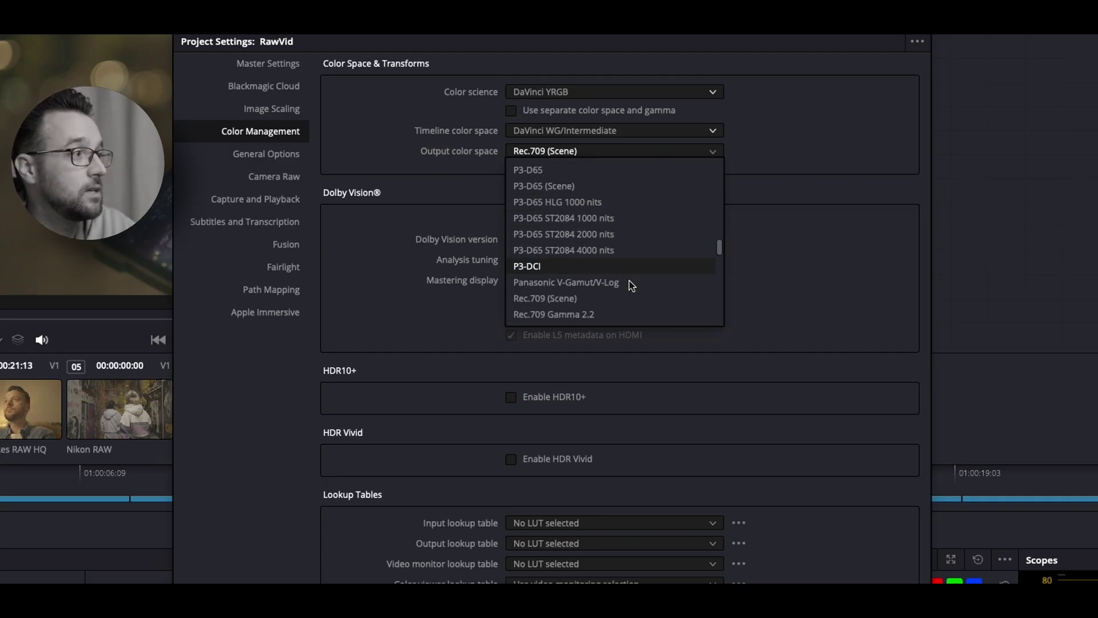
{"action": "left_click", "coordinate": [582, 299]}
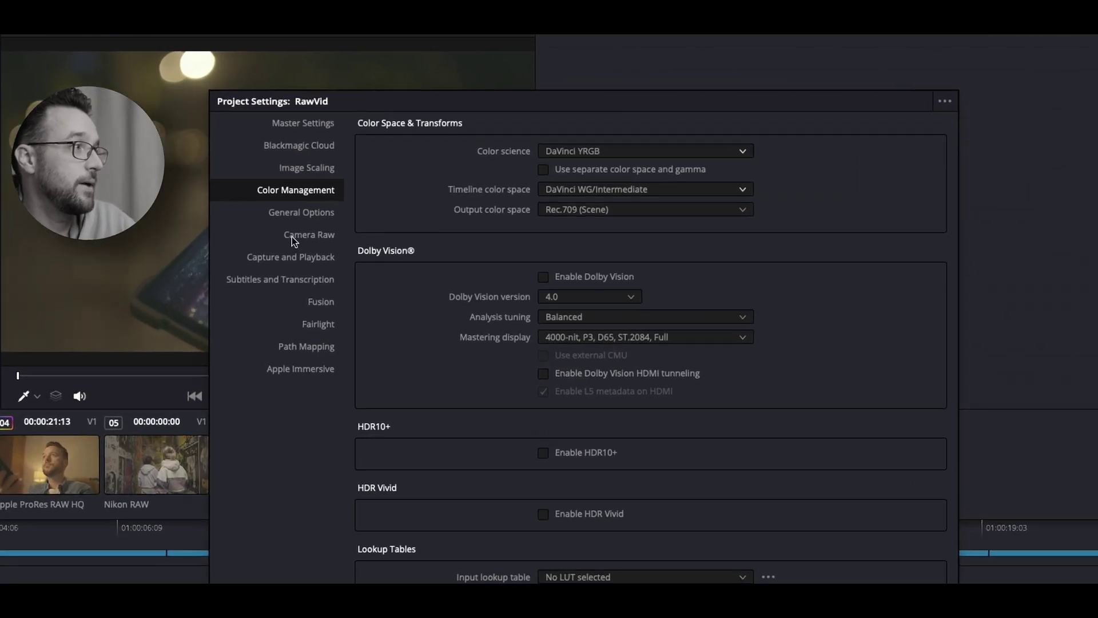
{"action": "left_click", "coordinate": [292, 238]}
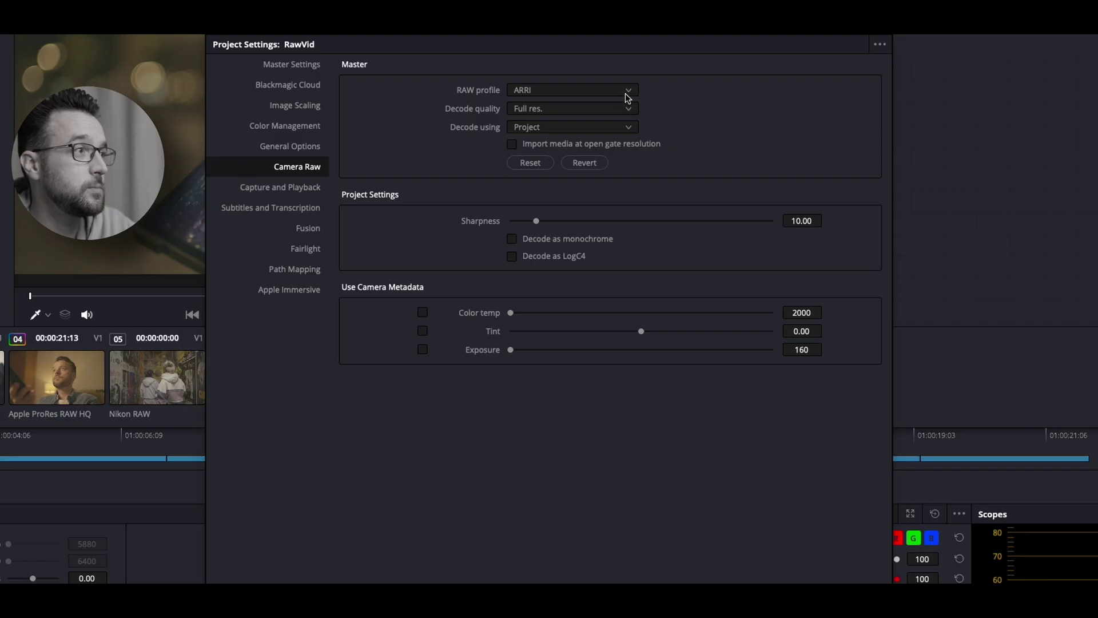
Set Blackmagic RAW to decode using Project, with DaVinci Wide Gamut color space and DaVinci Intermediate gamma.
{"action": "left_click", "coordinate": [671, 153]}
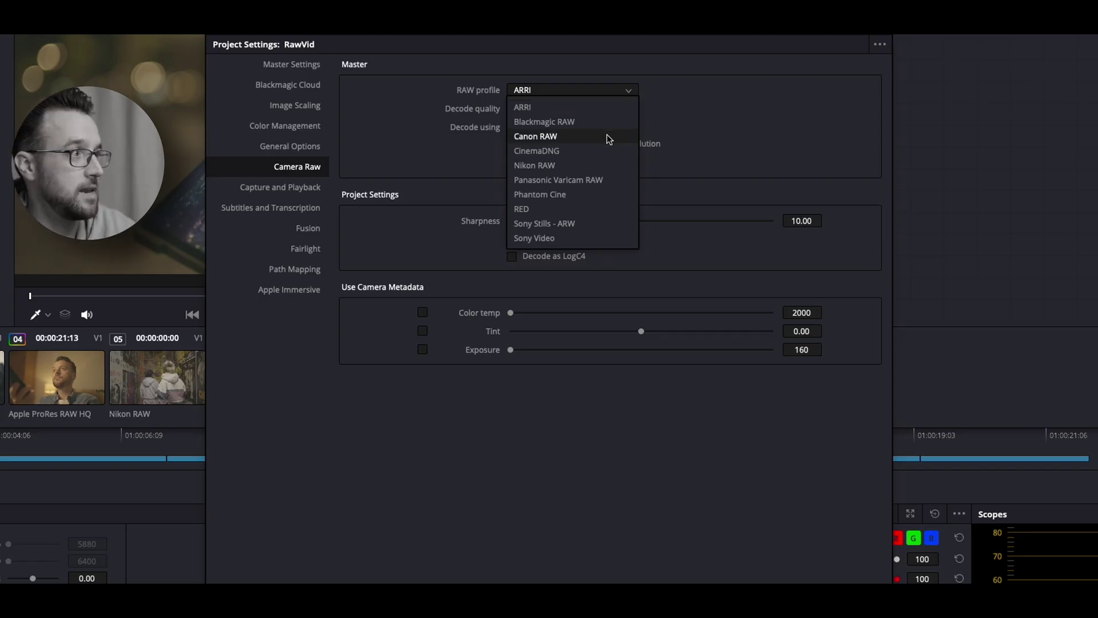
{"action": "left_click", "coordinate": [557, 121]}
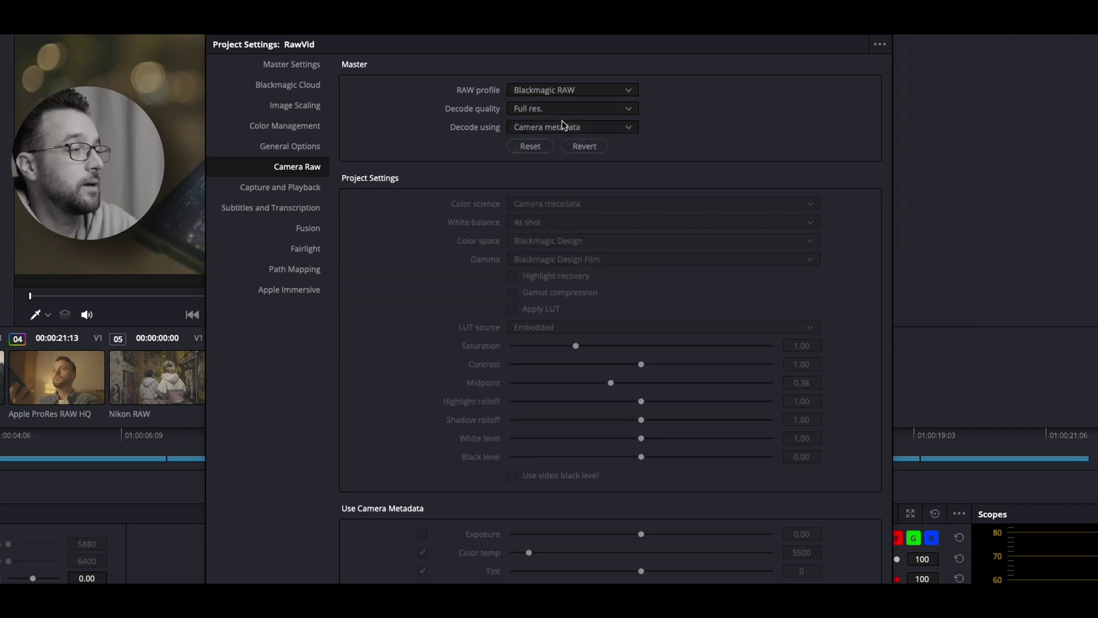
{"action": "left_click", "coordinate": [629, 128]}
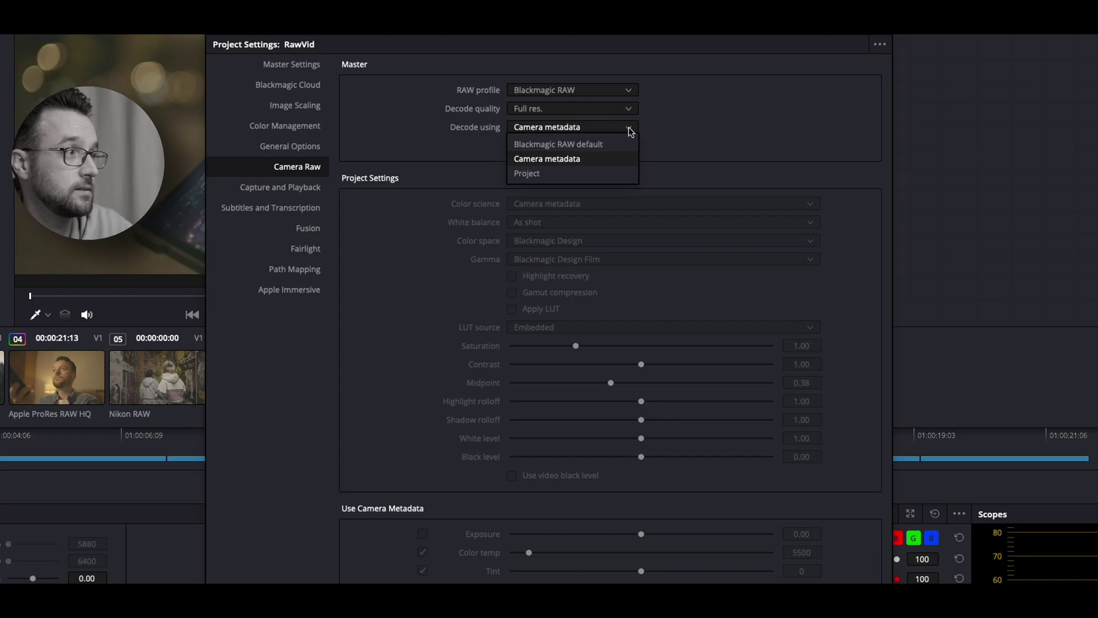
{"action": "left_click", "coordinate": [547, 172]}
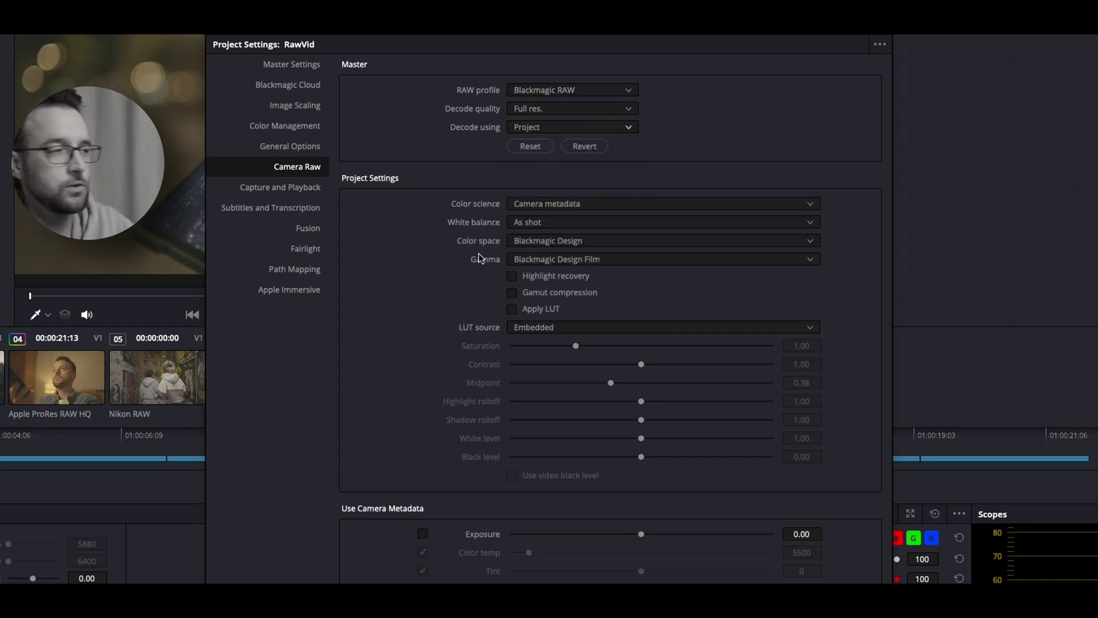
{"action": "left_click", "coordinate": [572, 241]}
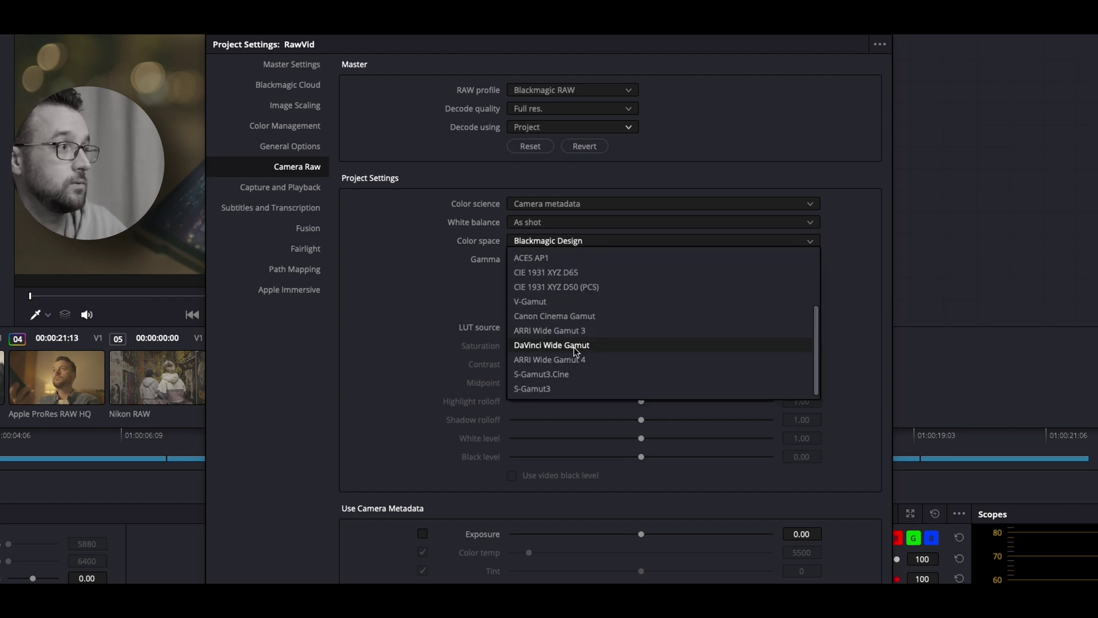
{"action": "left_click", "coordinate": [574, 346]}
{"action": "left_click", "coordinate": [534, 261]}
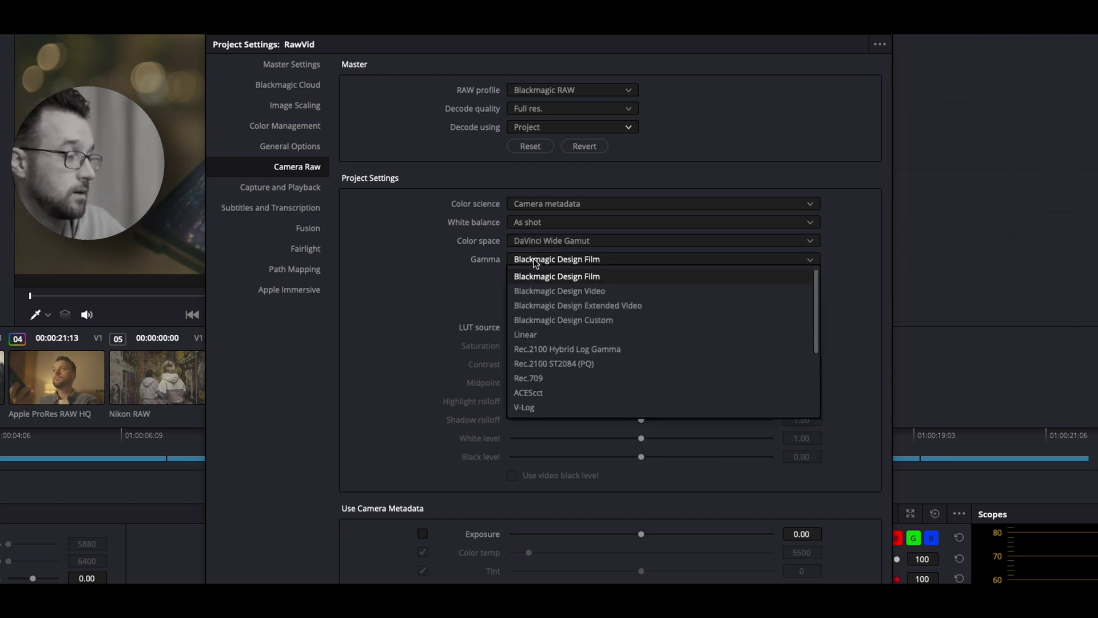
{"action": "key", "text": "End"}
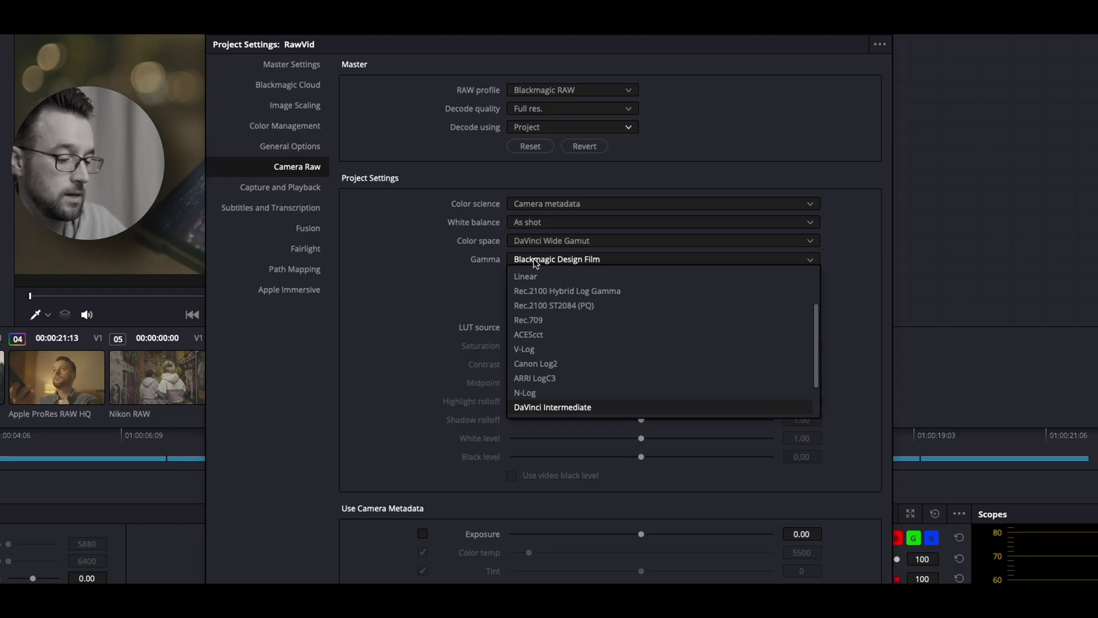
{"action": "key", "text": "Return"}
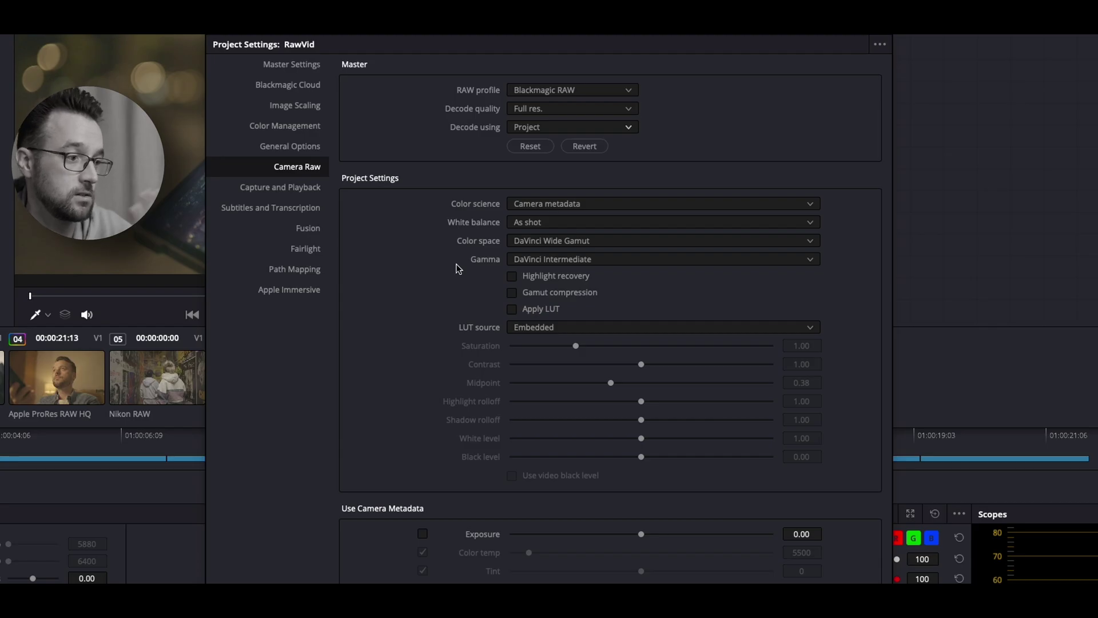
{"action": "left_click", "coordinate": [624, 90]}
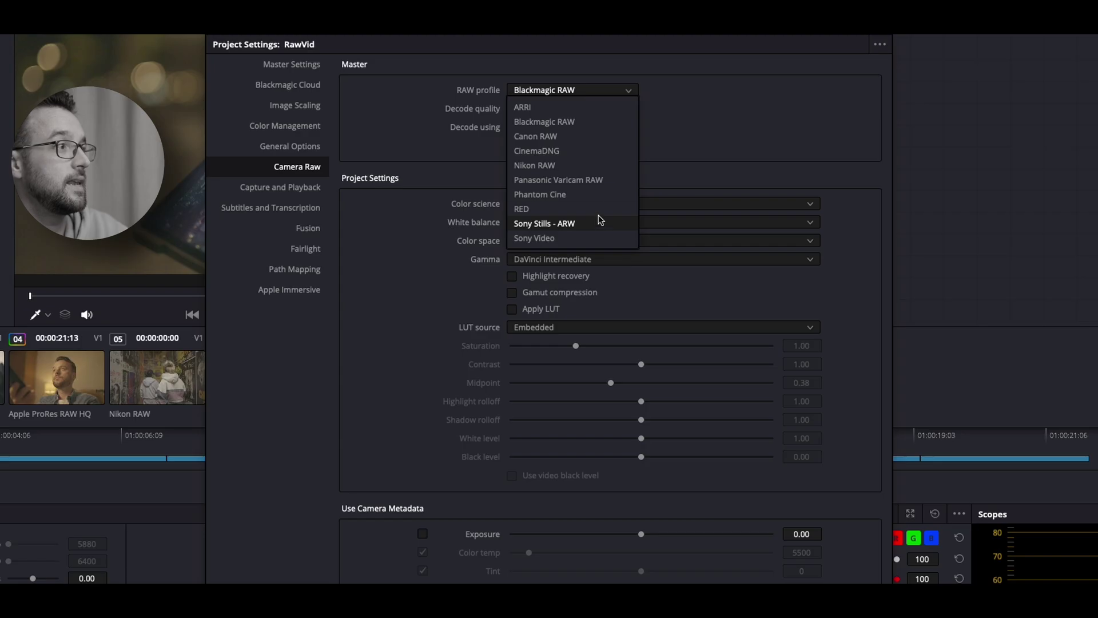
Switch the RAW profile to RED at 10-bit, decoding by Project, with metadata curves off, and save.
{"action": "left_click", "coordinate": [562, 167]}
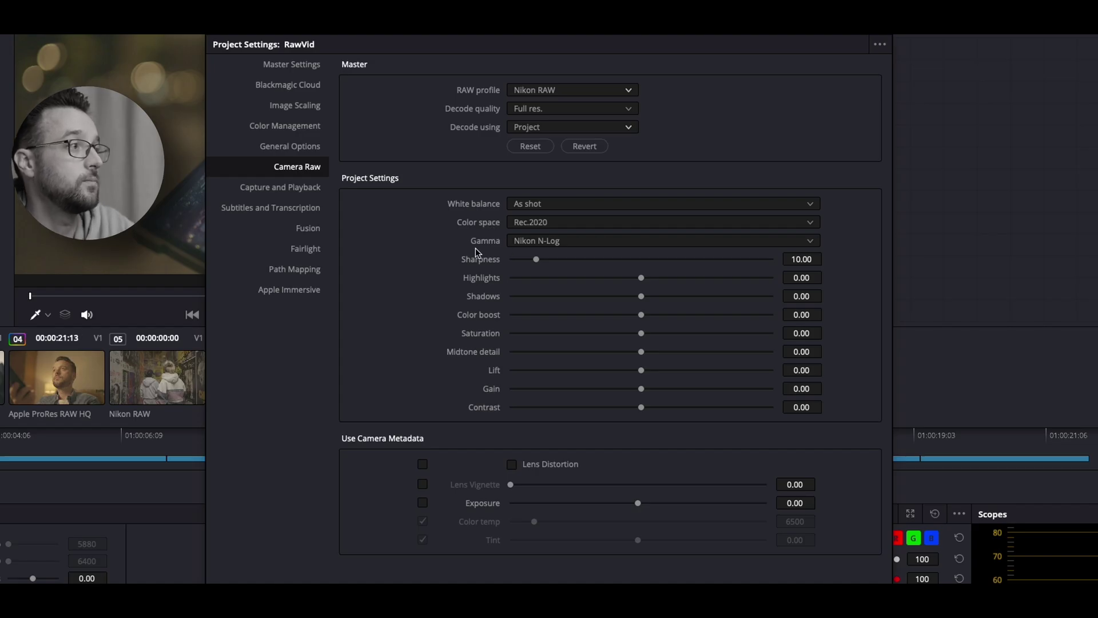
{"action": "left_click", "coordinate": [572, 90]}
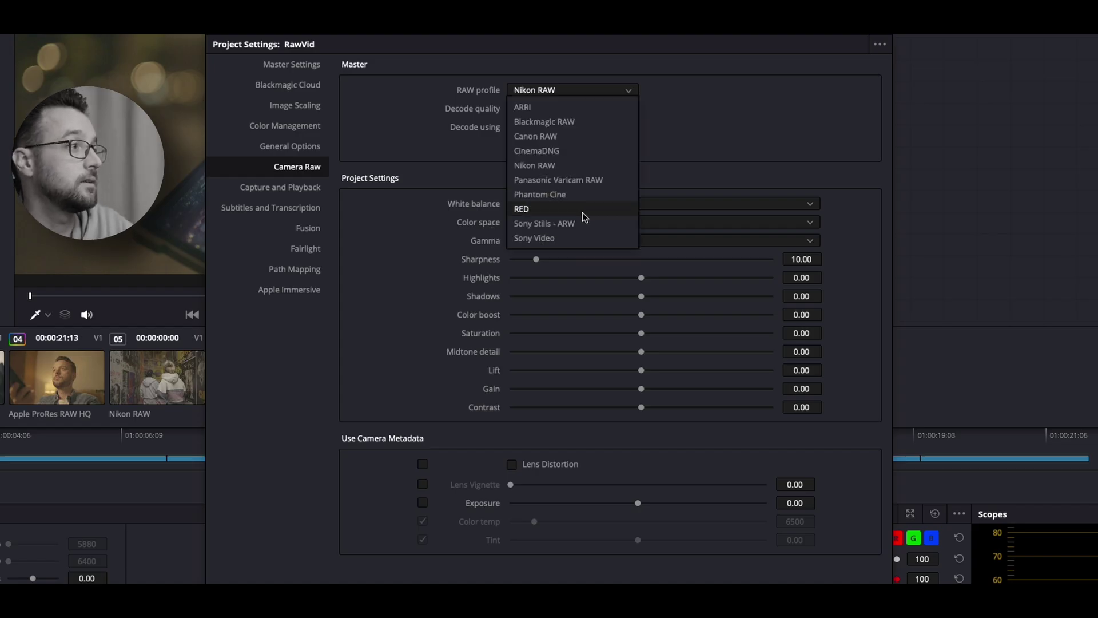
{"action": "left_click", "coordinate": [557, 209]}
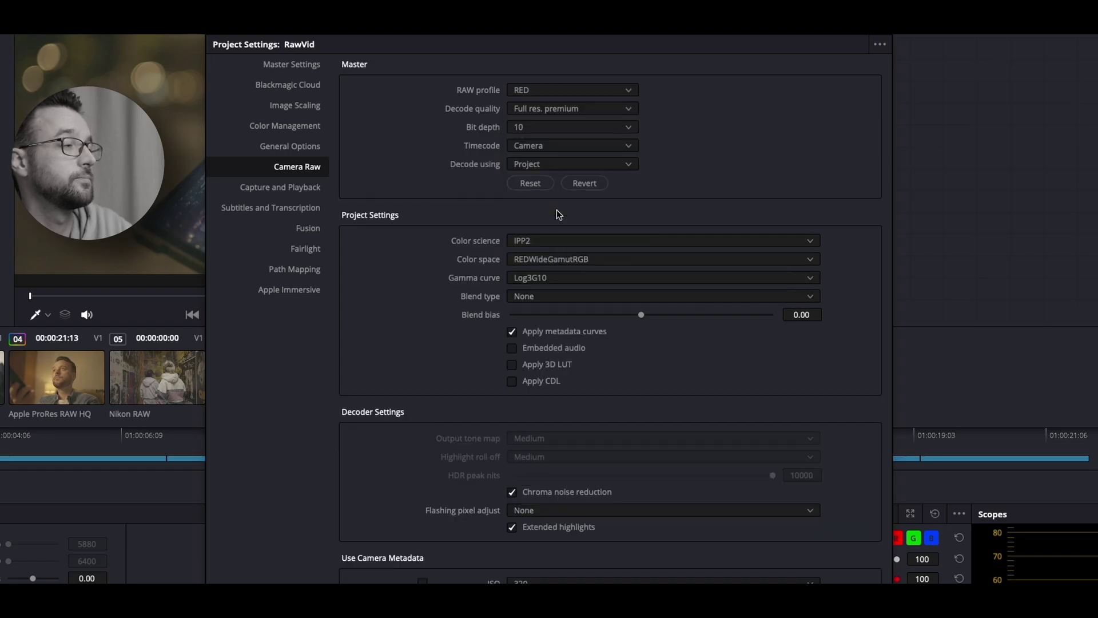
{"action": "left_click", "coordinate": [628, 127]}
{"action": "left_click", "coordinate": [514, 159]}
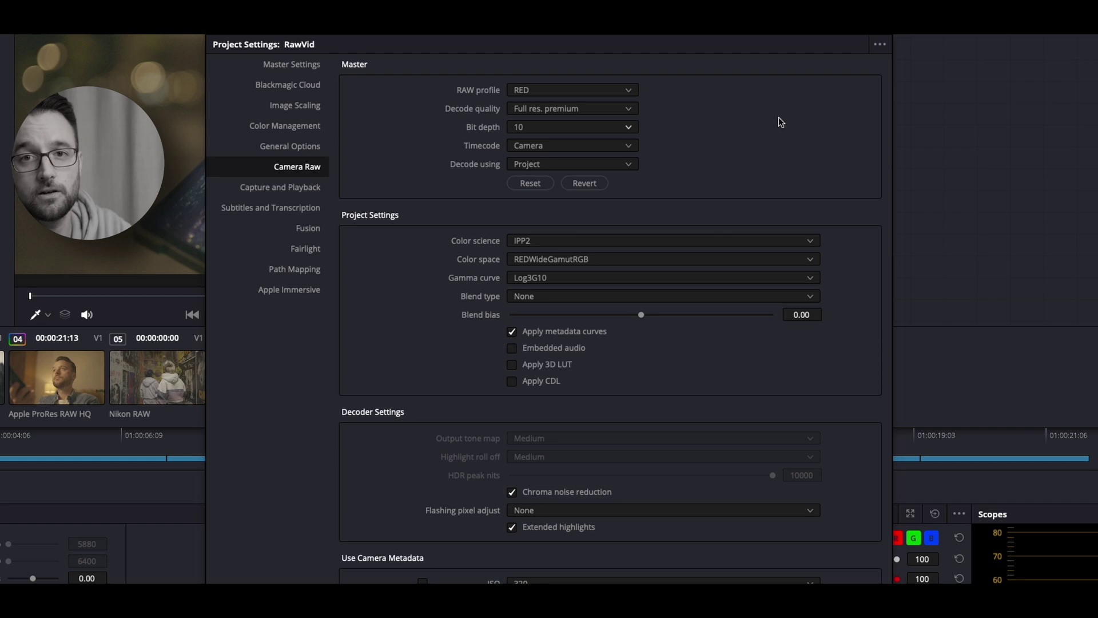
{"action": "left_click", "coordinate": [629, 164]}
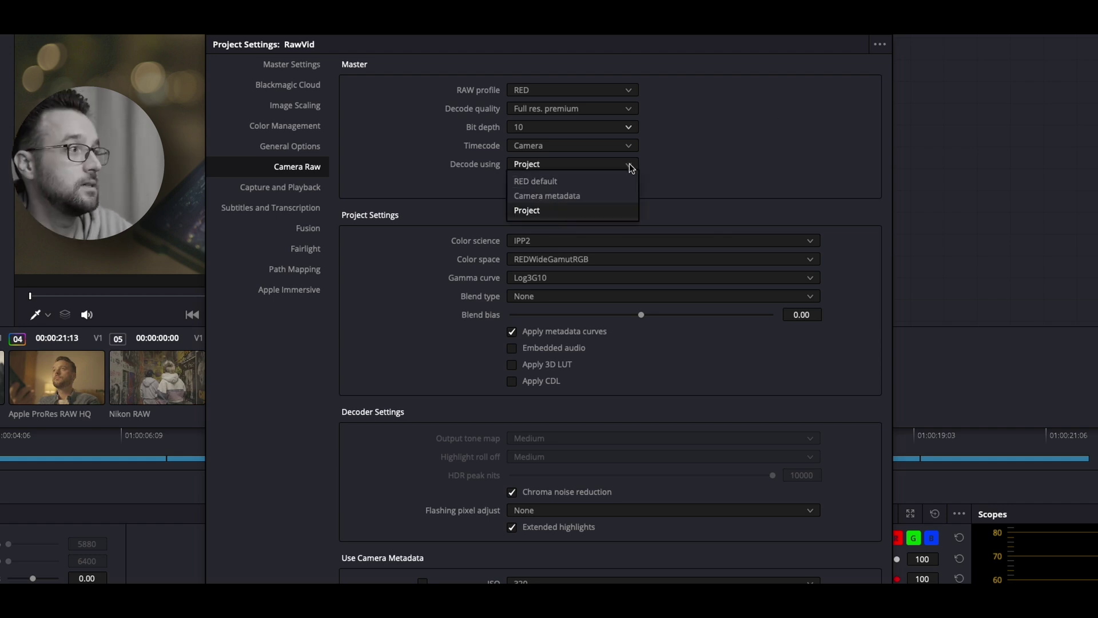
{"action": "left_click", "coordinate": [631, 167]}
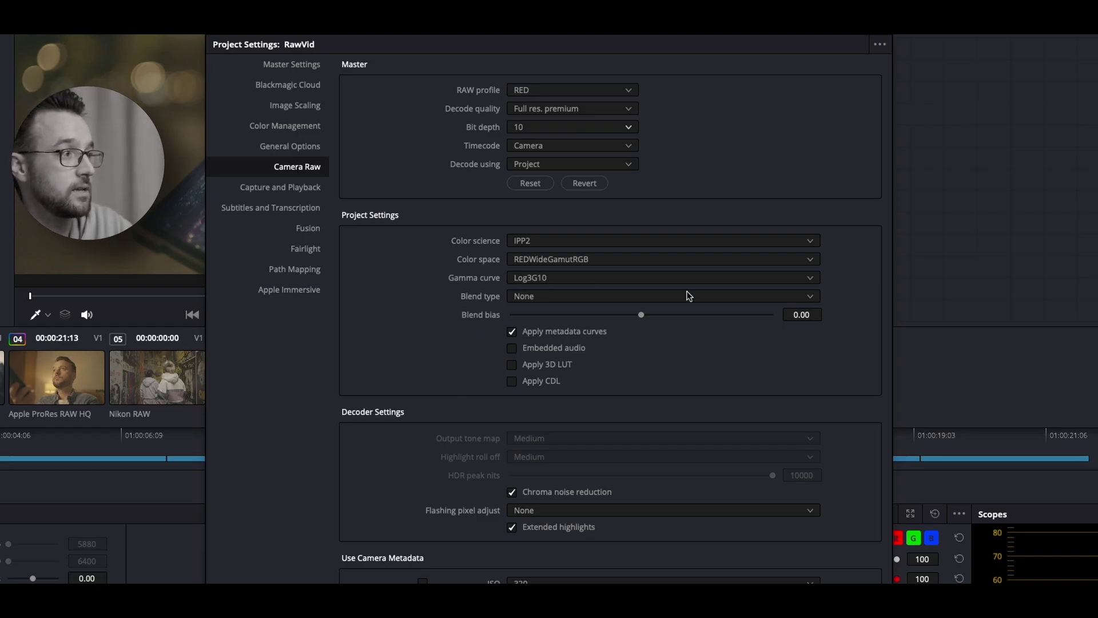
{"action": "left_click", "coordinate": [512, 332]}
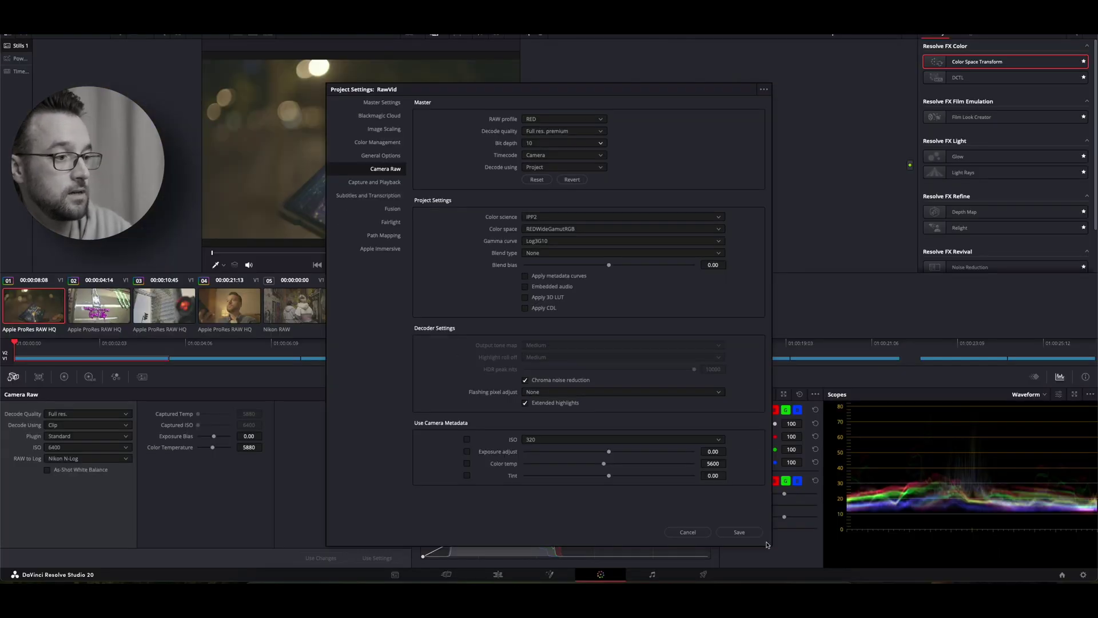
{"action": "left_click", "coordinate": [726, 530]}
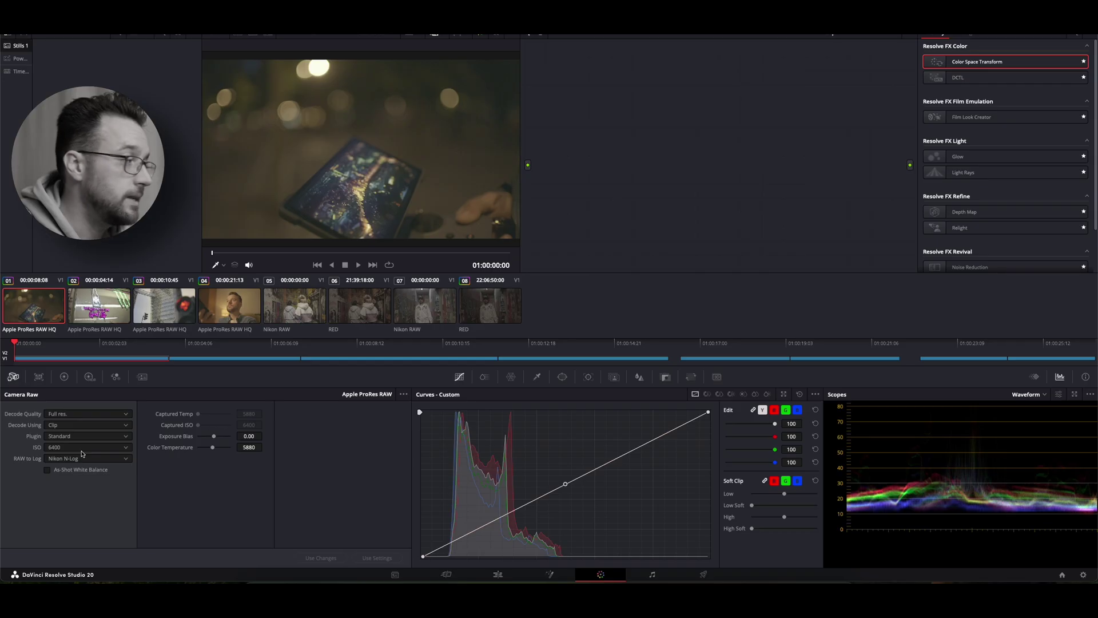
Set the ProRes RAW clip to decode using its own Clip settings.
{"action": "left_click", "coordinate": [126, 427]}
{"action": "left_click", "coordinate": [117, 434]}
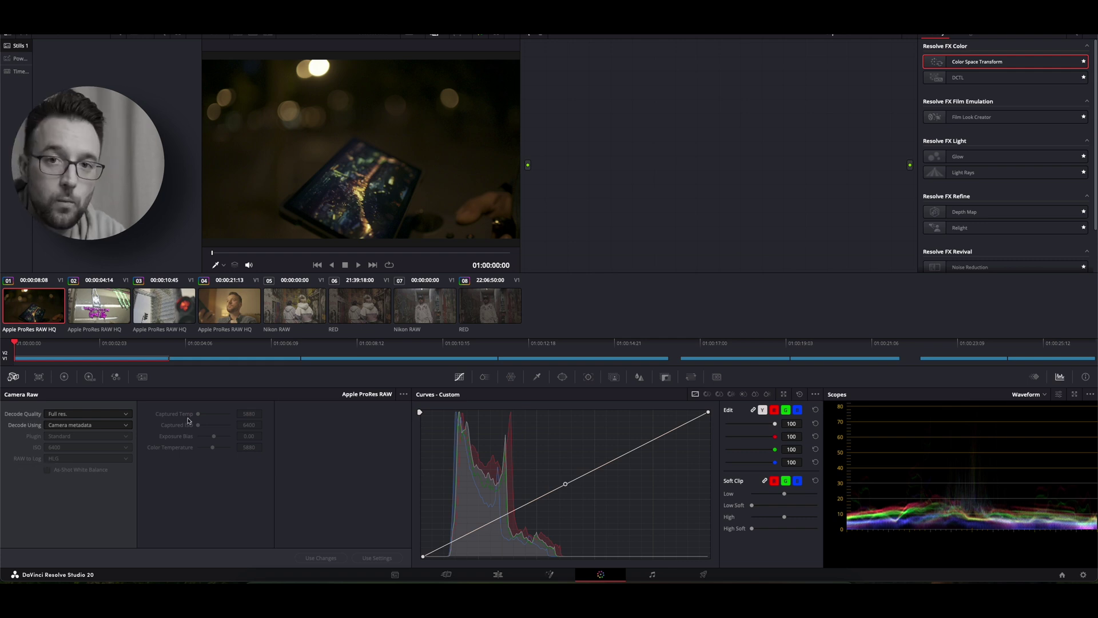
{"action": "left_click", "coordinate": [125, 425]}
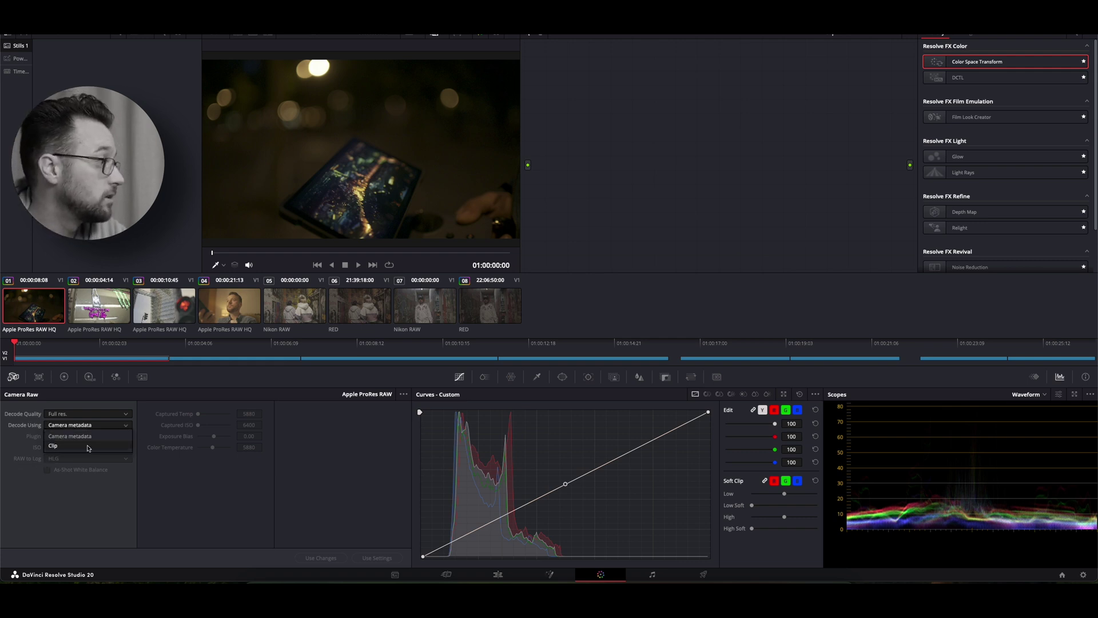
{"action": "left_click", "coordinate": [88, 446]}
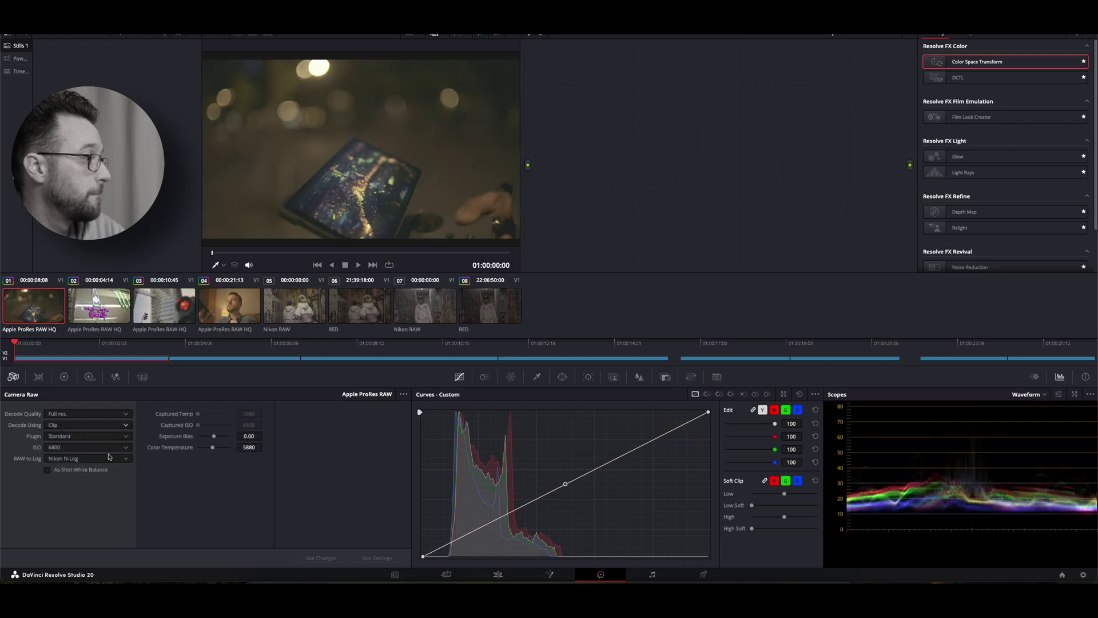
Convert the clip's RAW to Log Nikon N-Log with ISO 6400.
{"action": "left_click", "coordinate": [126, 460]}
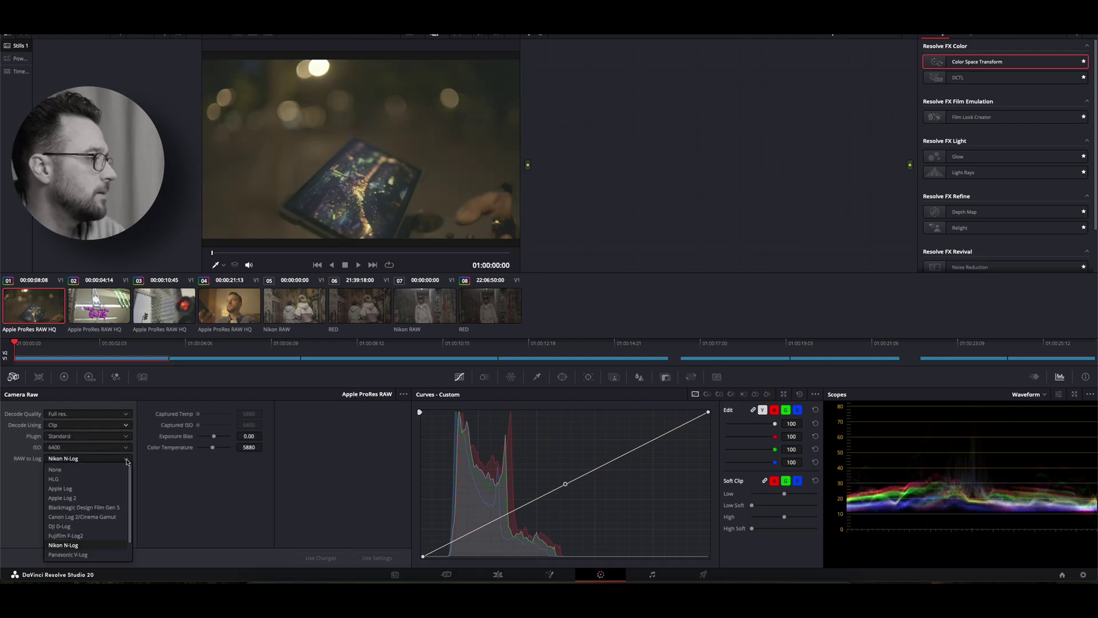
{"action": "left_click", "coordinate": [63, 479]}
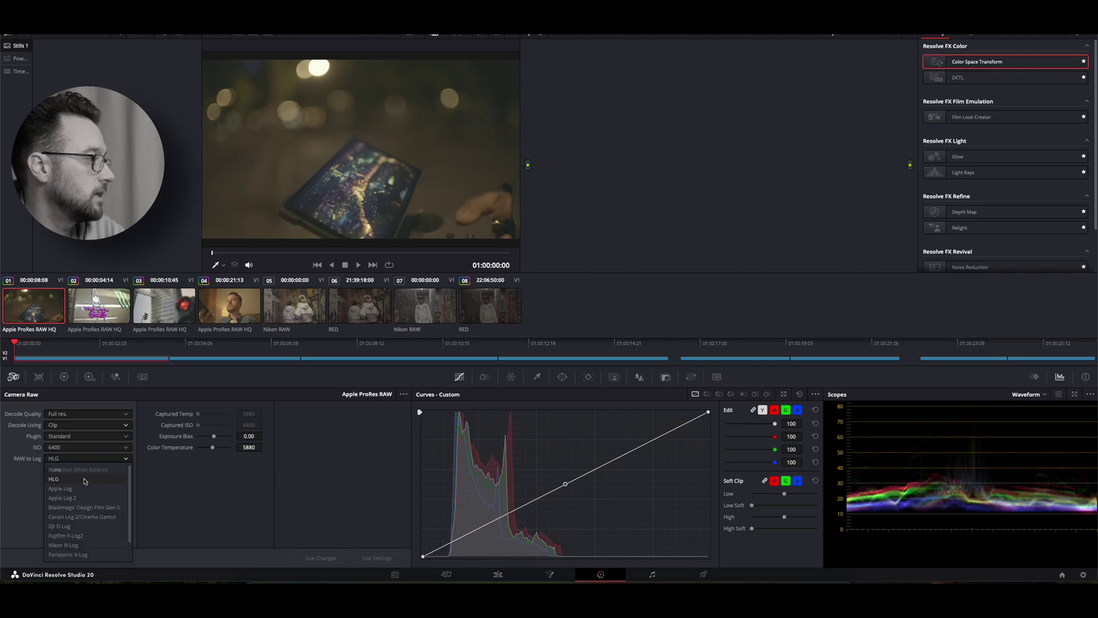
{"action": "left_click", "coordinate": [125, 459]}
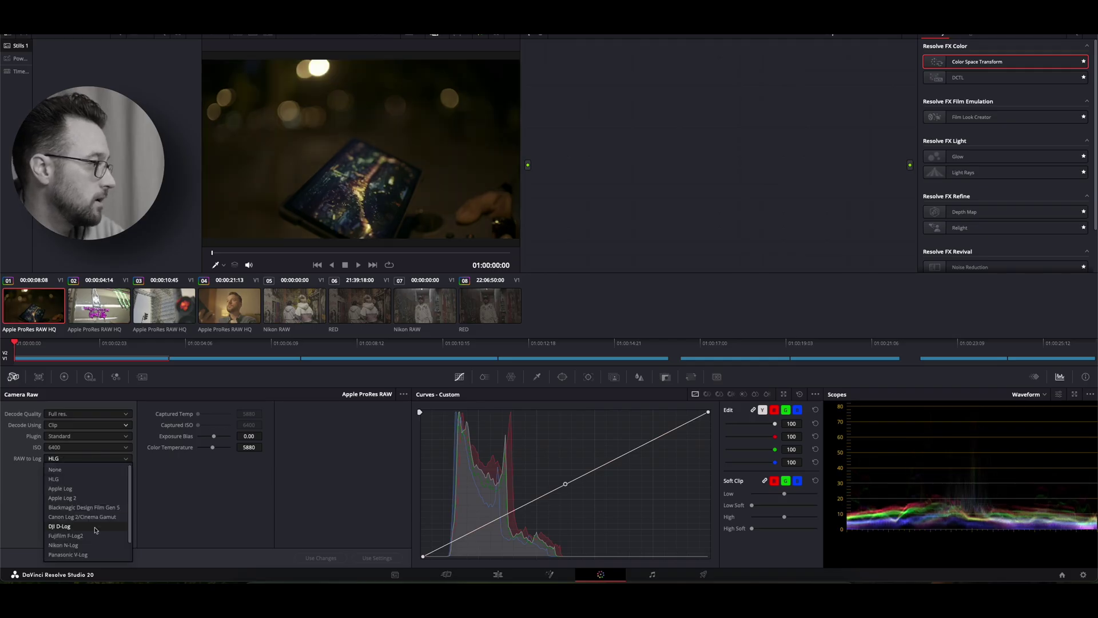
{"action": "left_click", "coordinate": [95, 546]}
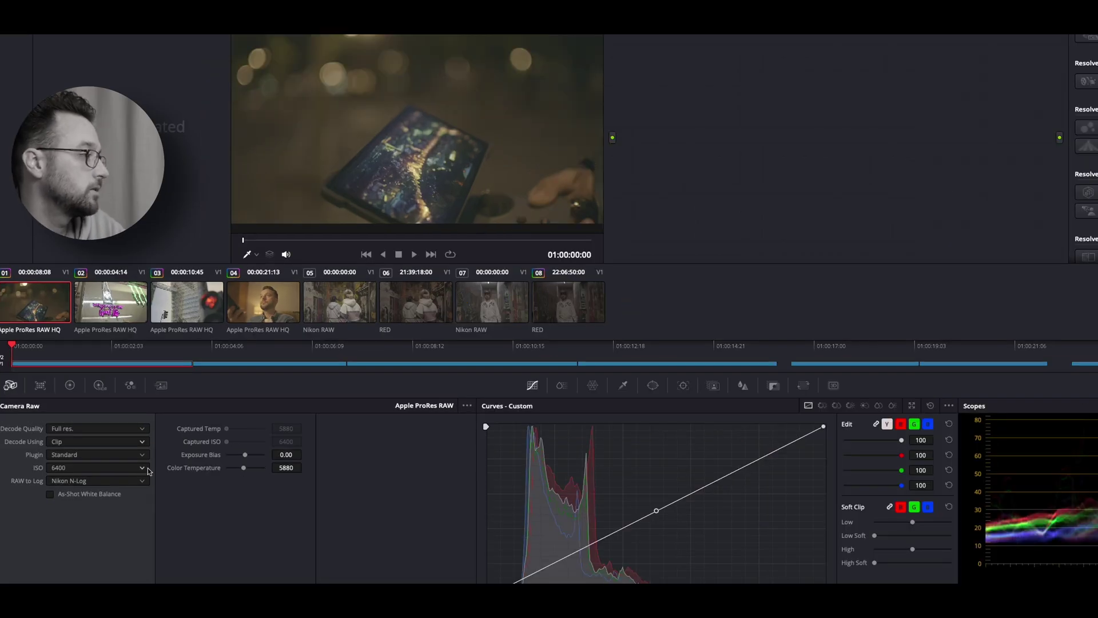
{"action": "left_click", "coordinate": [146, 469]}
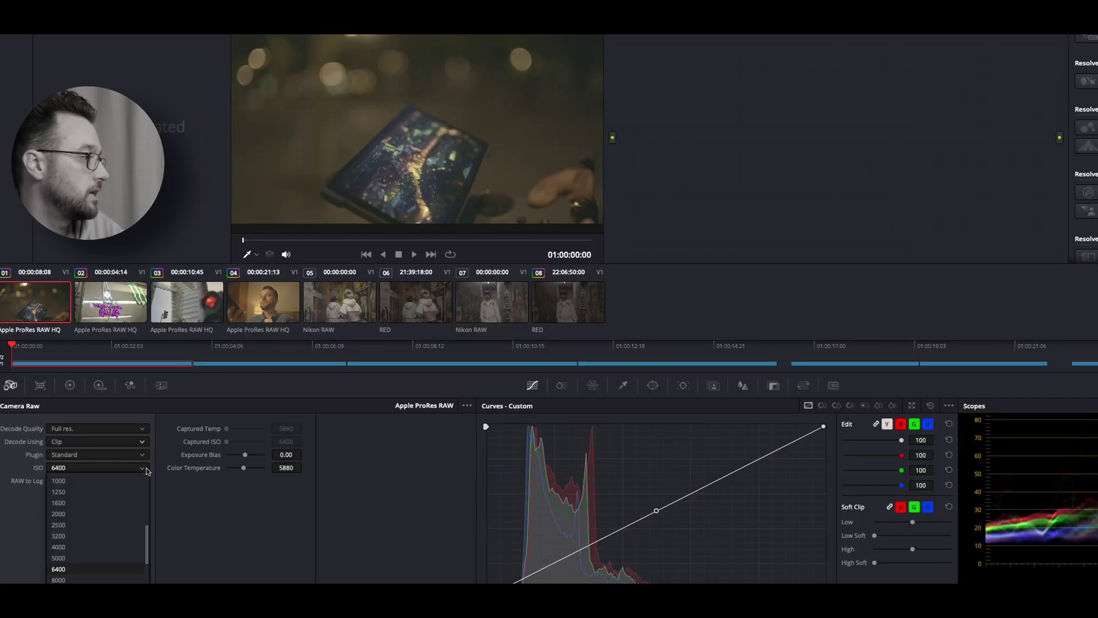
{"action": "left_click", "coordinate": [114, 518]}
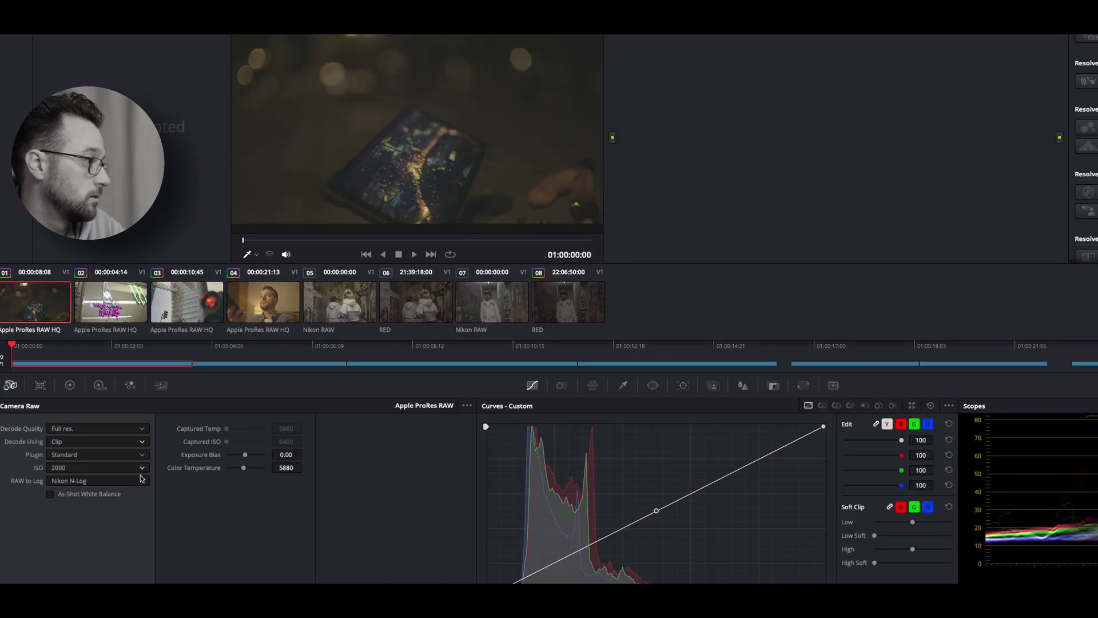
{"action": "left_click", "coordinate": [141, 468]}
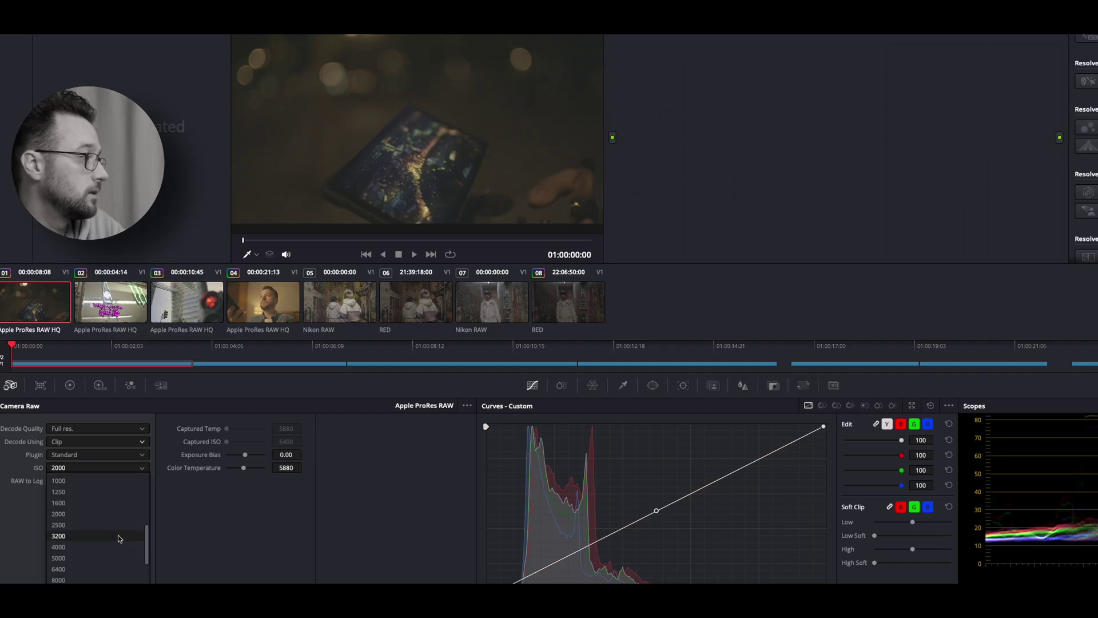
{"action": "left_click", "coordinate": [109, 568]}
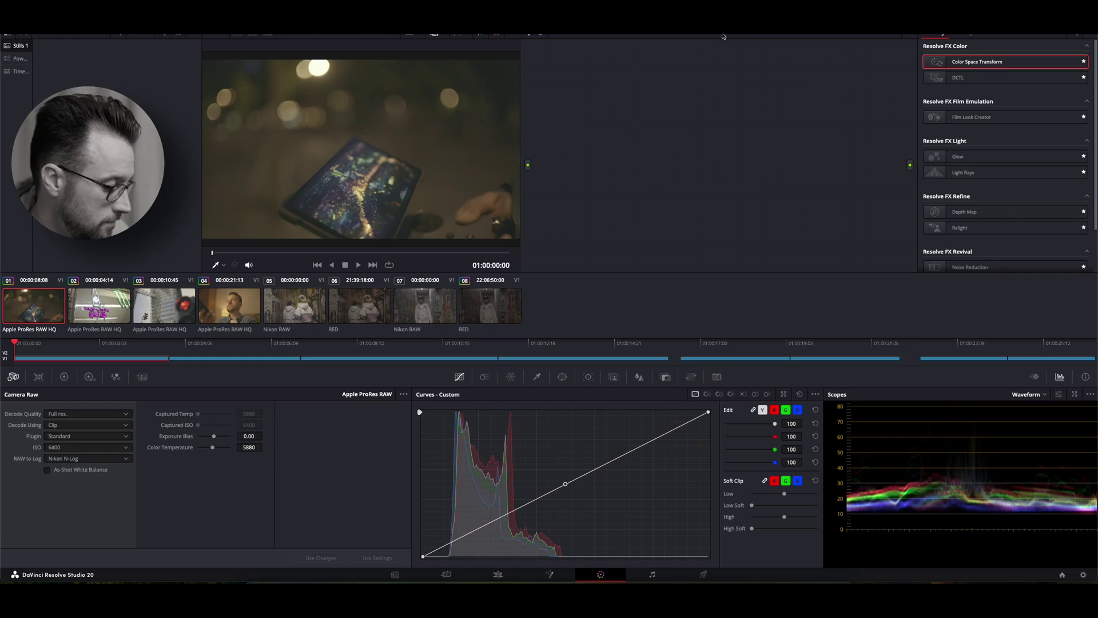
Add a Color Space Transform to node 01 and go to Project Settings' Color Management page.
{"action": "left_click_drag", "start_coordinate": [943, 64], "coordinate": [739, 148]}
{"action": "left_click", "coordinate": [1082, 576]}
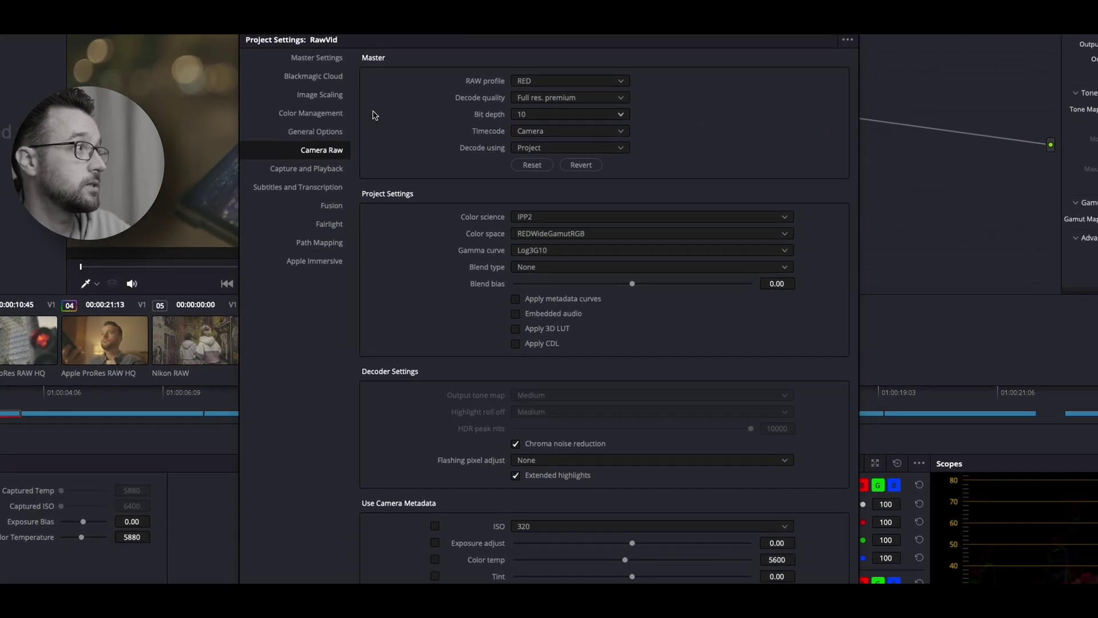
{"action": "left_click", "coordinate": [321, 113]}
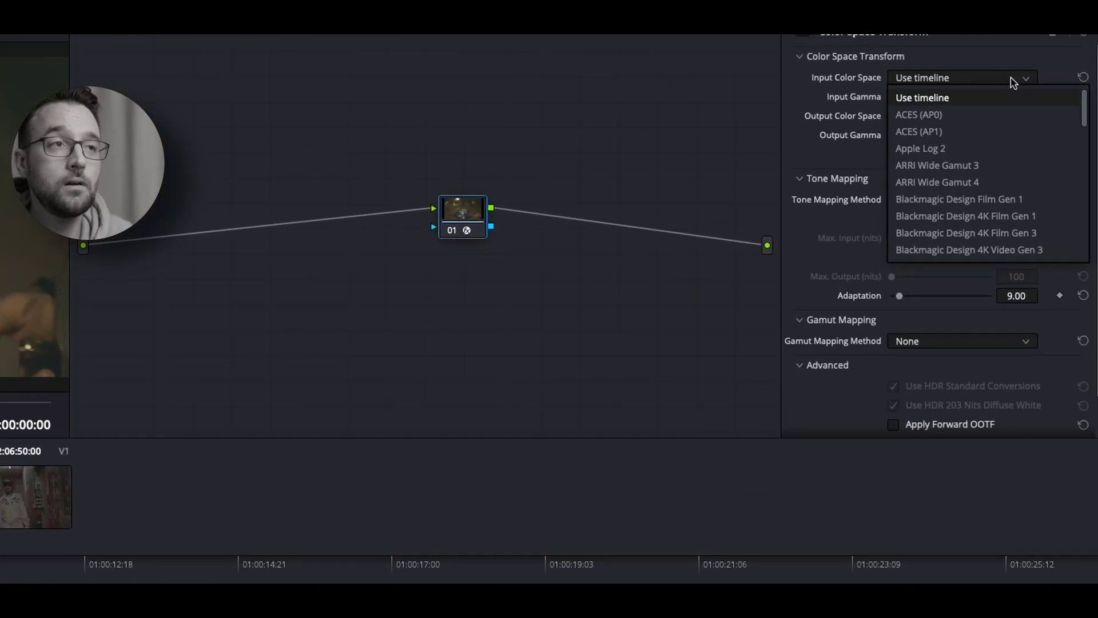
Set the transform's input to DaVinci Wide Gamut color space and DaVinci Intermediate gamma.
{"action": "left_click", "coordinate": [1021, 80]}
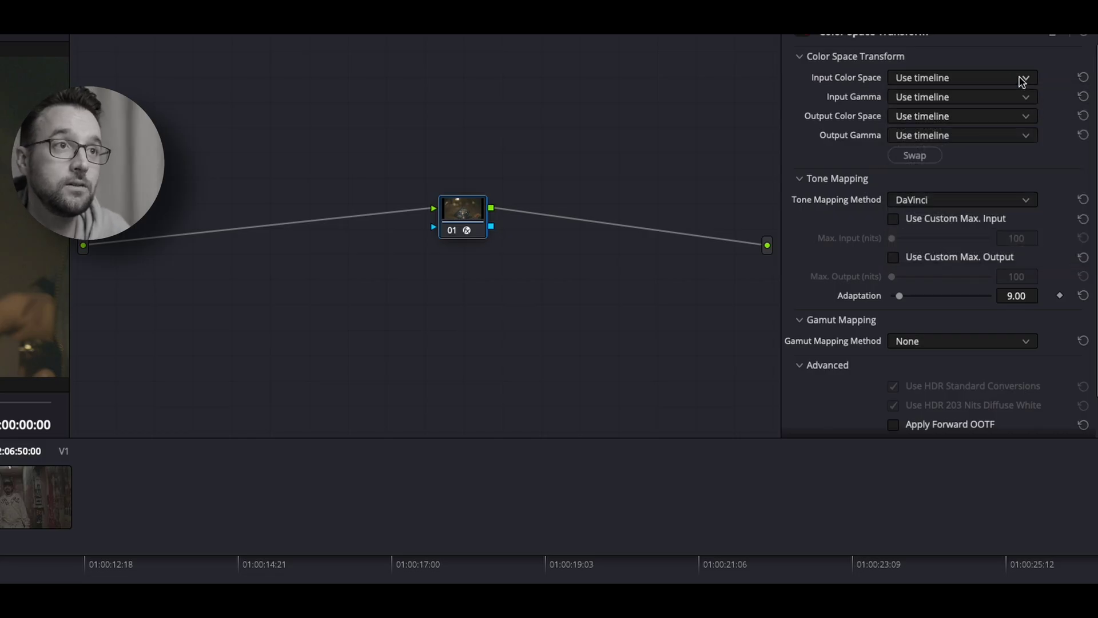
{"action": "left_click", "coordinate": [1021, 80]}
{"action": "key", "text": "d"}
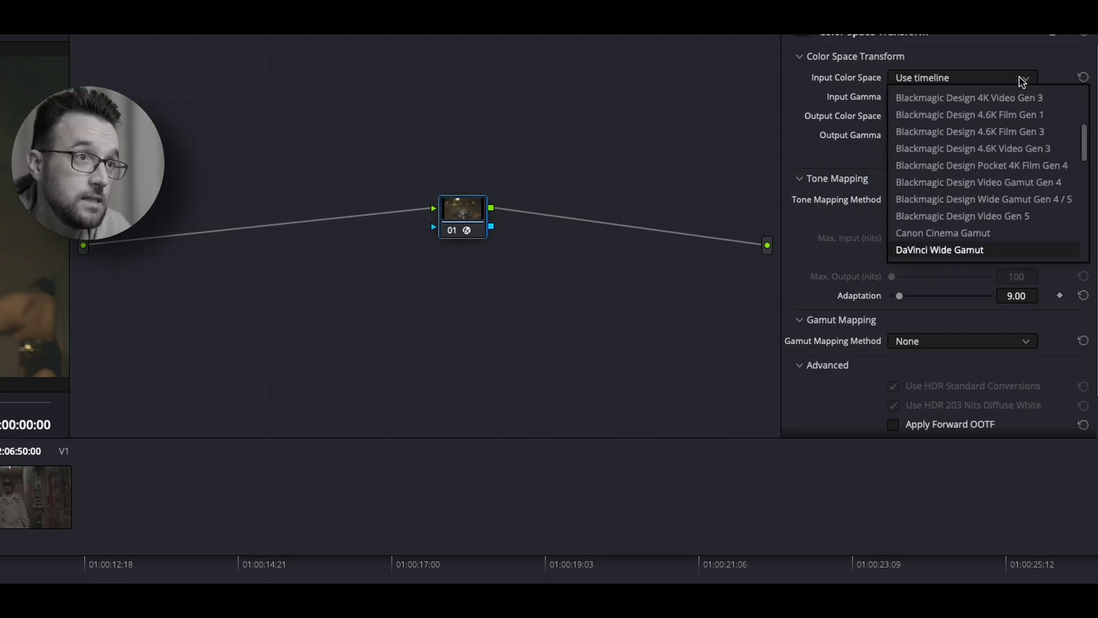
{"action": "key", "text": "Return"}
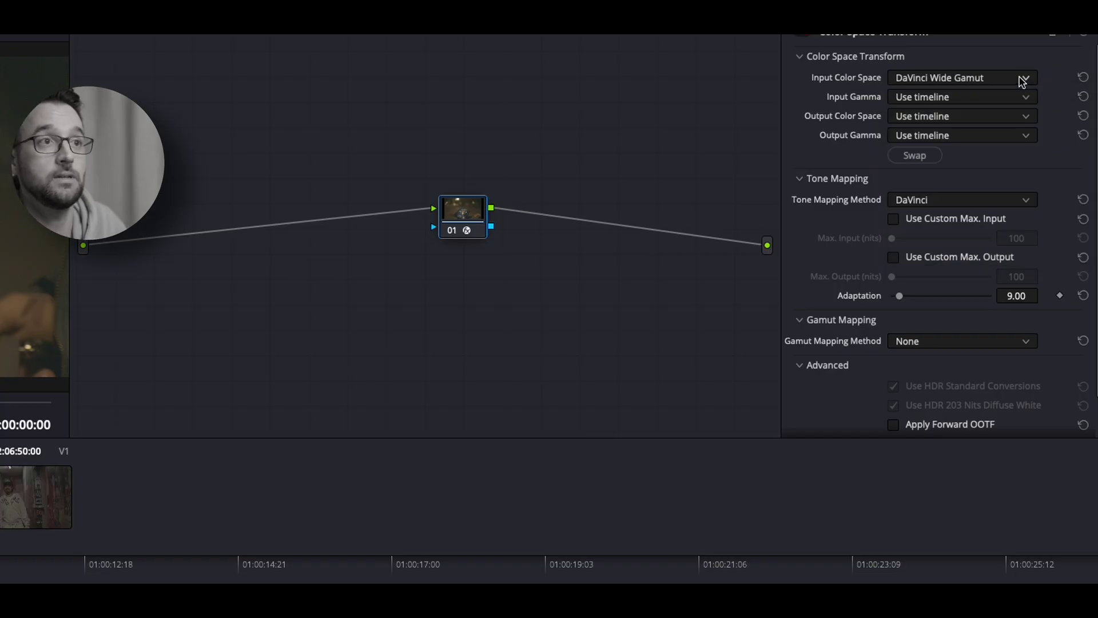
{"action": "left_click", "coordinate": [1027, 99]}
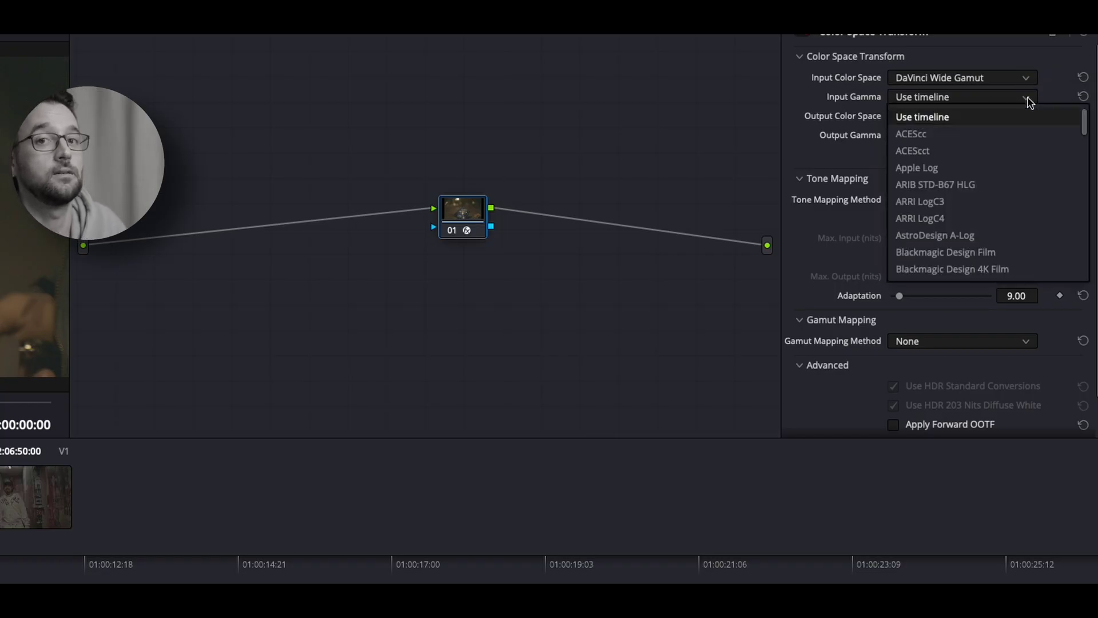
{"action": "key", "text": "d"}
{"action": "key", "text": "Return"}
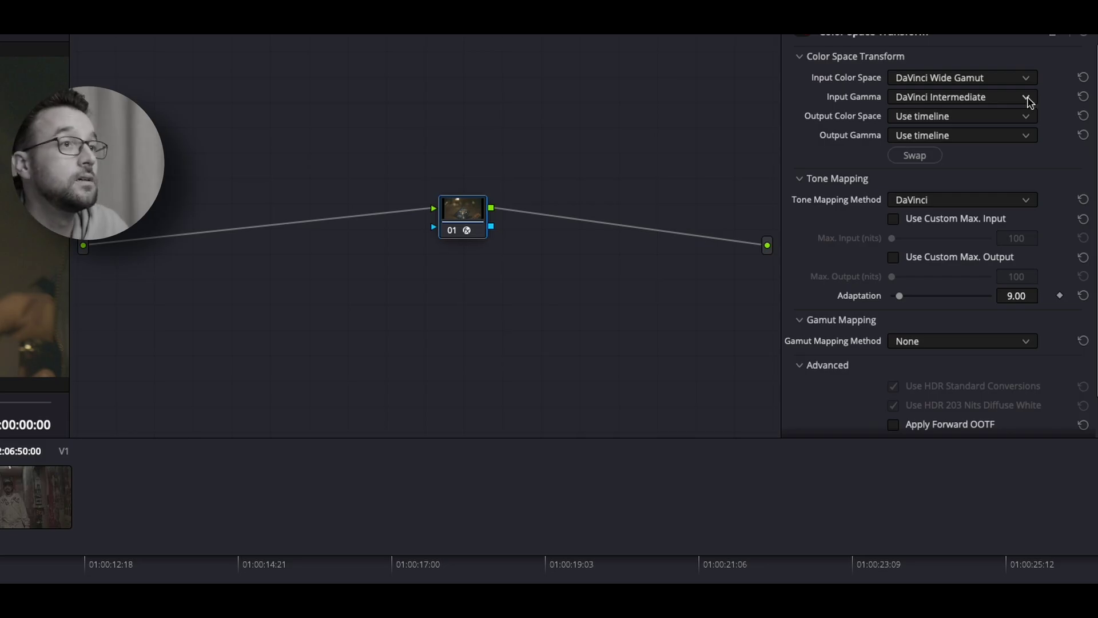
Set the transform's output to Rec.709 color space with Gamma 2.4.
{"action": "left_click", "coordinate": [1027, 117]}
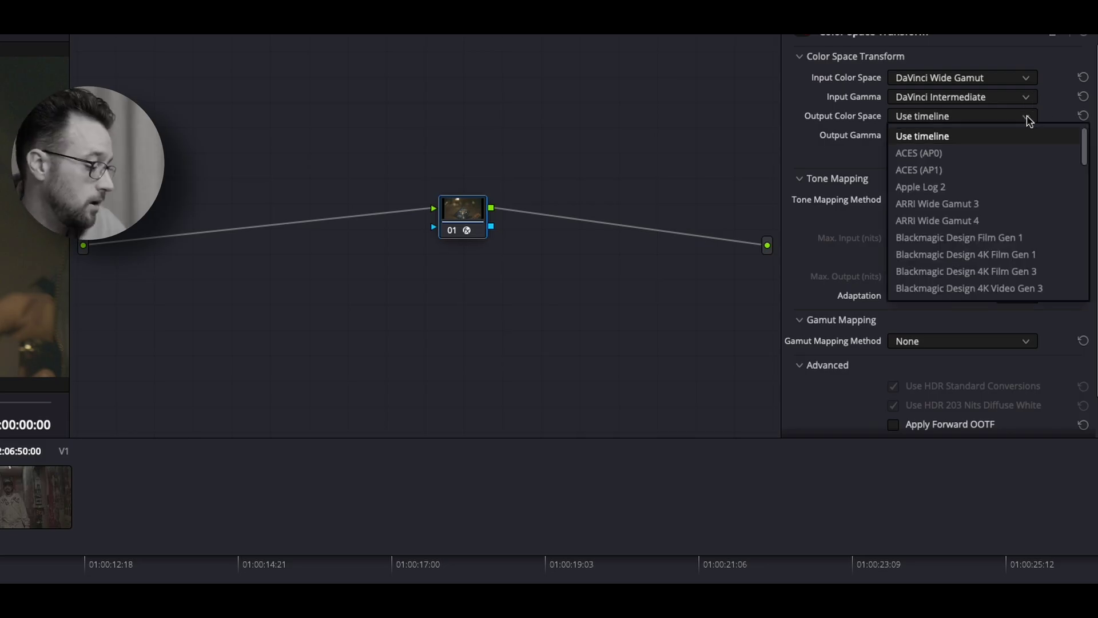
{"action": "key", "text": "r"}
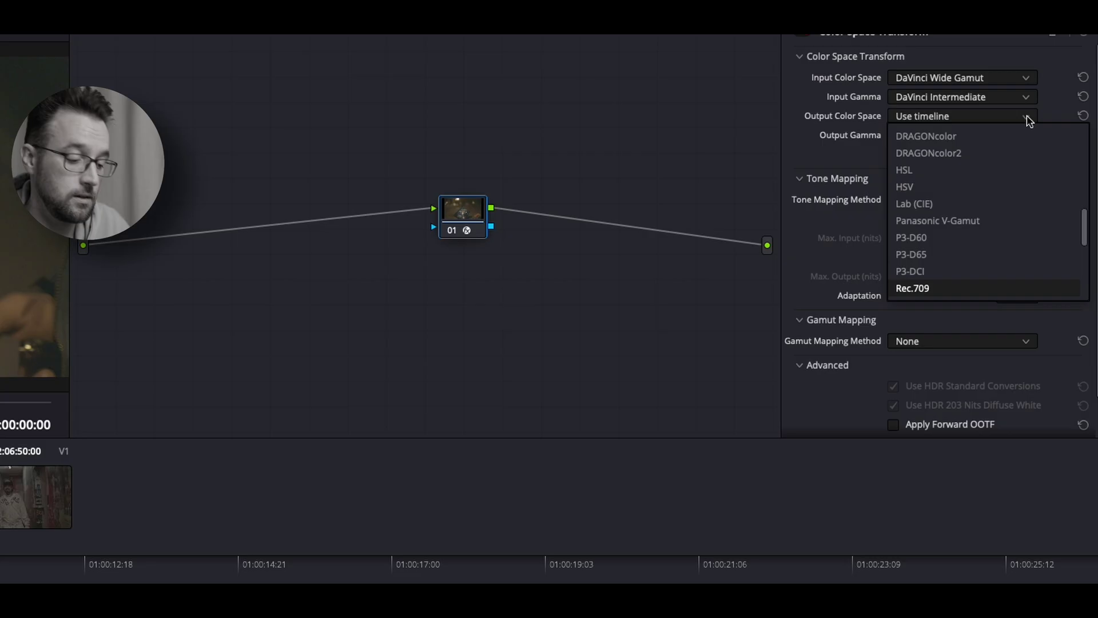
{"action": "key", "text": "Return"}
{"action": "left_click", "coordinate": [1028, 135]}
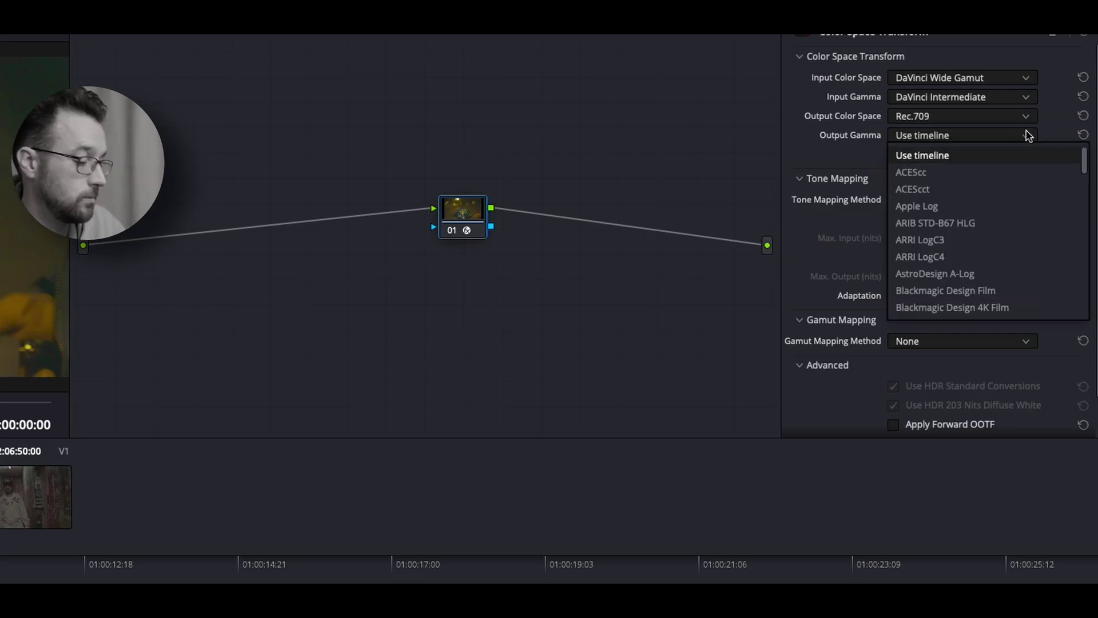
{"action": "key", "text": "g"}
{"action": "key", "text": "Down"}
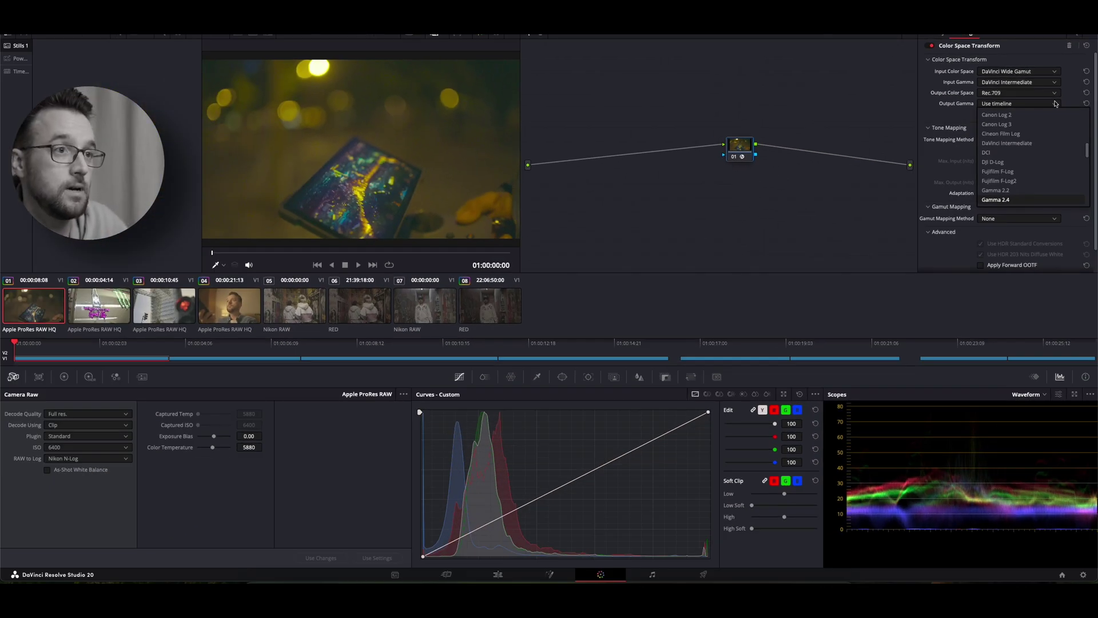
{"action": "key", "text": "Return"}
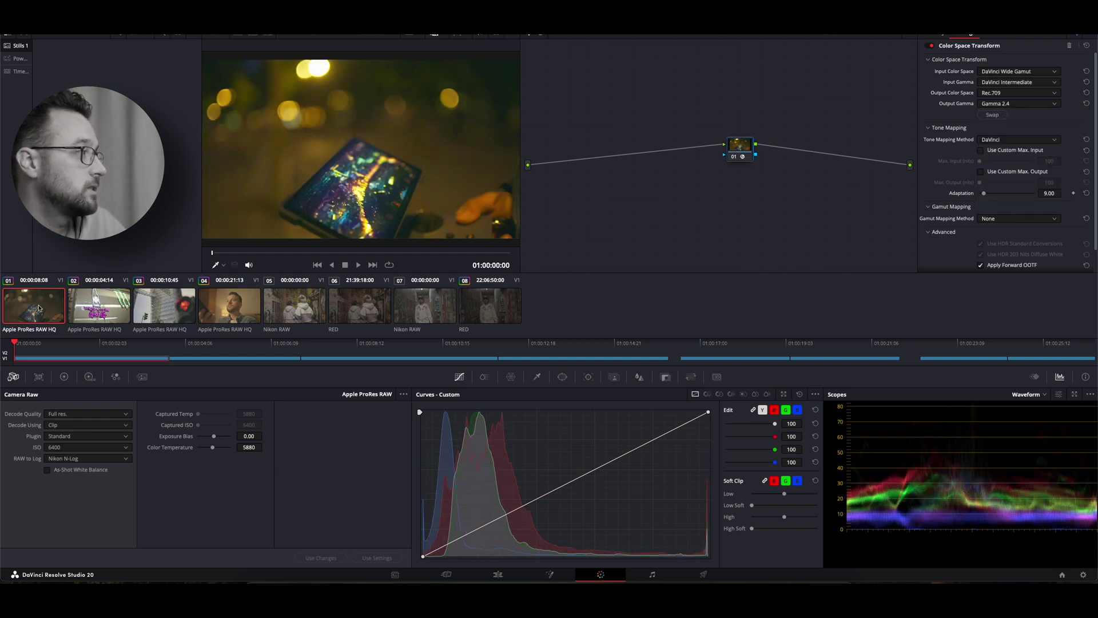
Step through clips 02 to 08 to check the conversion, ending on clip 04.
{"action": "left_click", "coordinate": [87, 306]}
{"action": "left_click", "coordinate": [164, 306]}
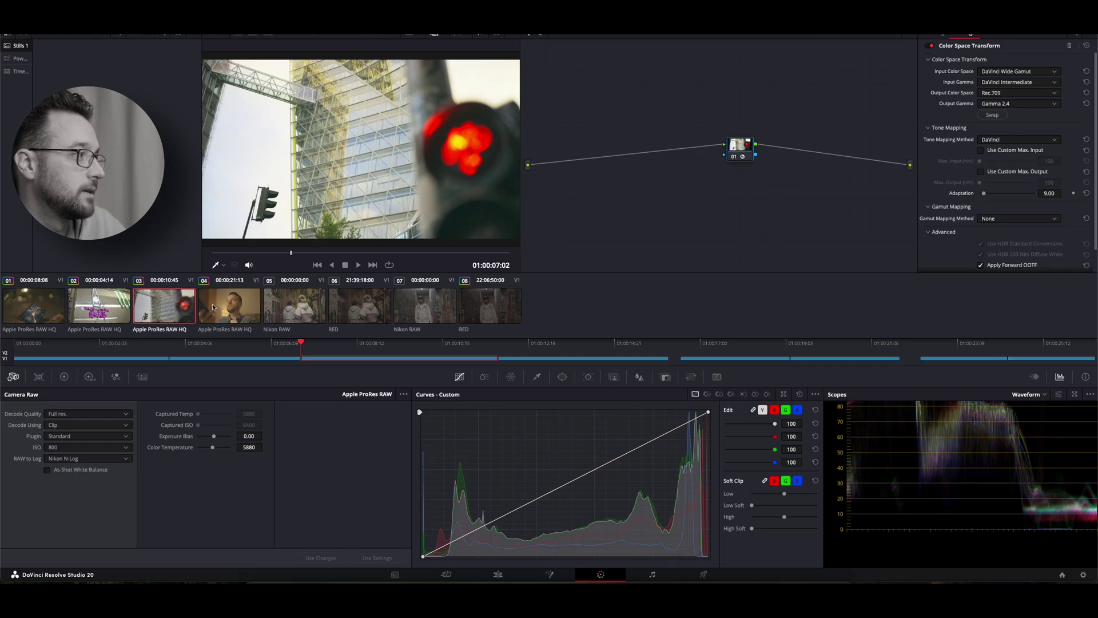
{"action": "left_click", "coordinate": [238, 306]}
{"action": "left_click", "coordinate": [294, 306]}
{"action": "left_click", "coordinate": [360, 306]}
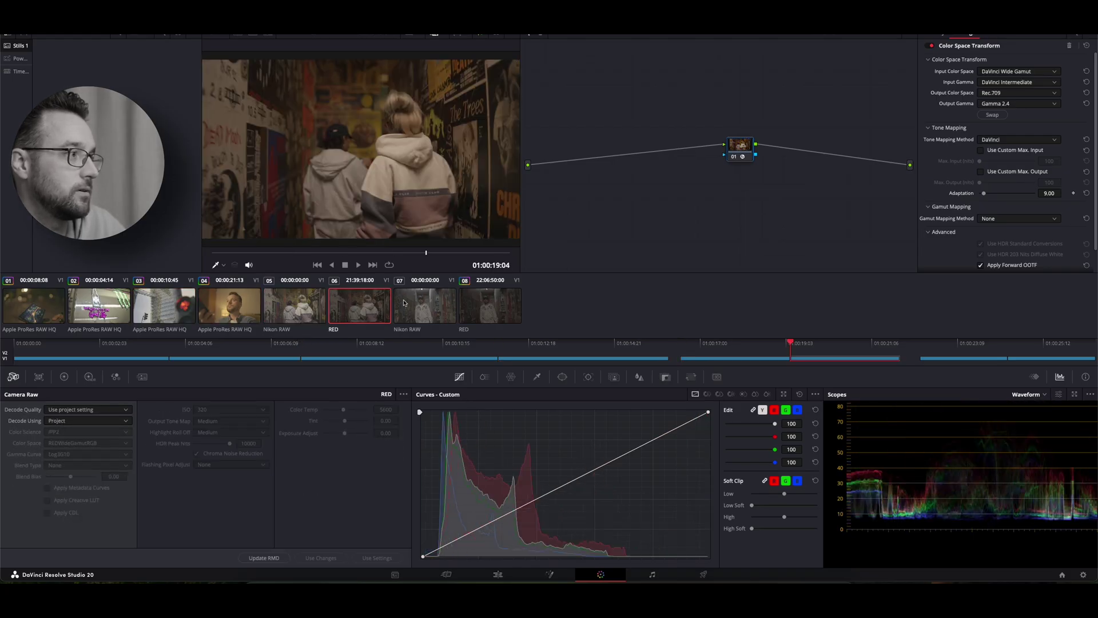
{"action": "left_click", "coordinate": [421, 306]}
{"action": "left_click", "coordinate": [490, 306]}
{"action": "left_click", "coordinate": [229, 306]}
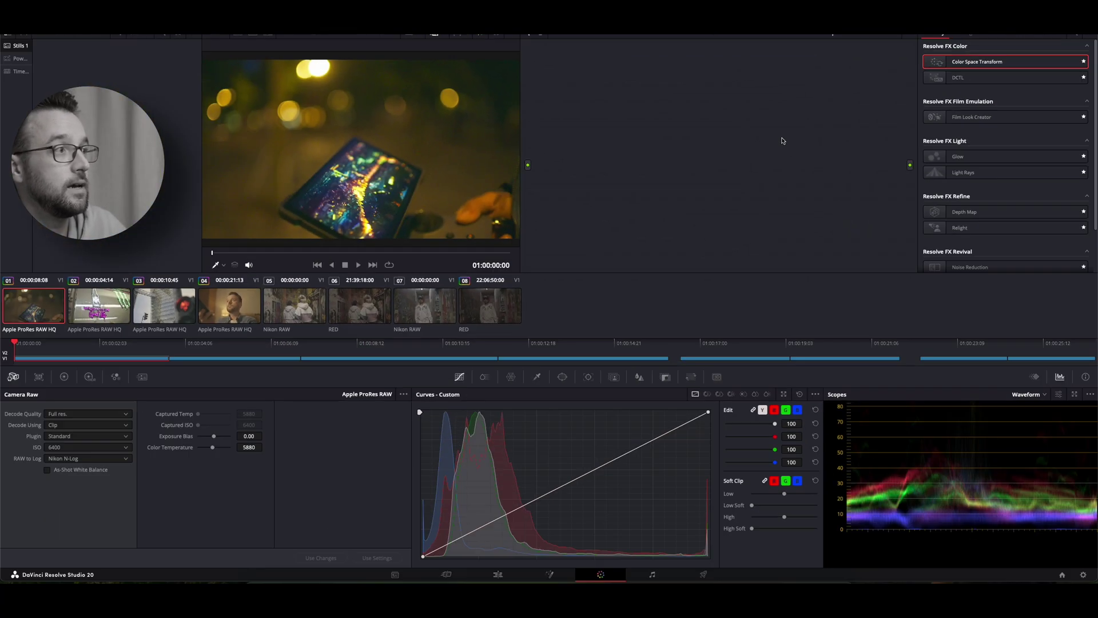
Add a third serial node, apply Noise Reduction to node 01, and label node 02 CSTin.
{"action": "key", "text": "alt+s"}
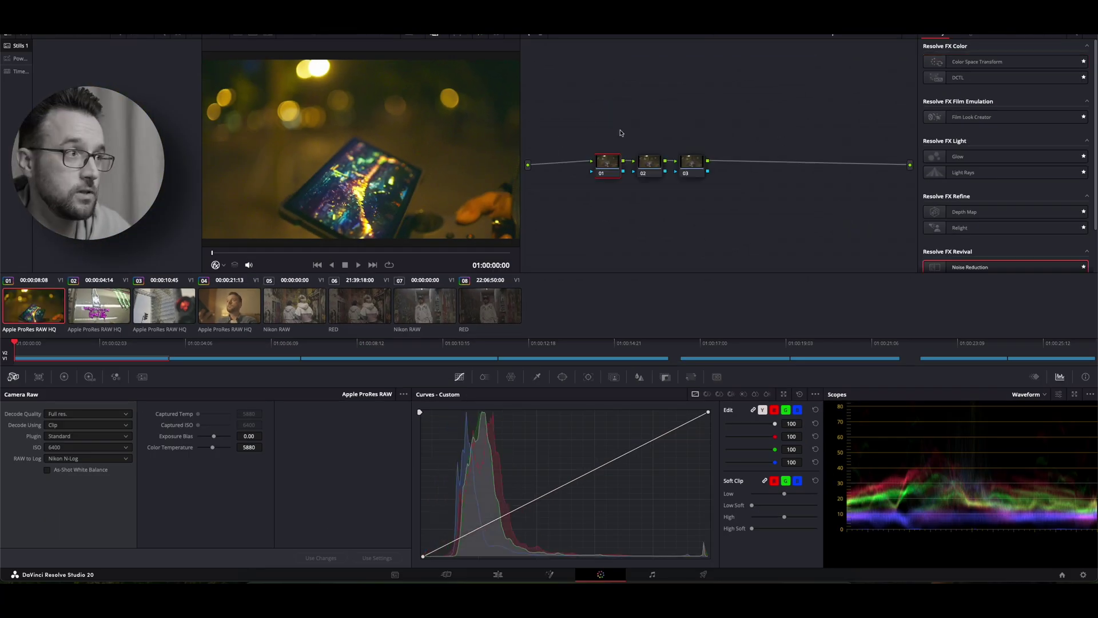
{"action": "left_click_drag", "start_coordinate": [610, 167], "coordinate": [570, 167]}
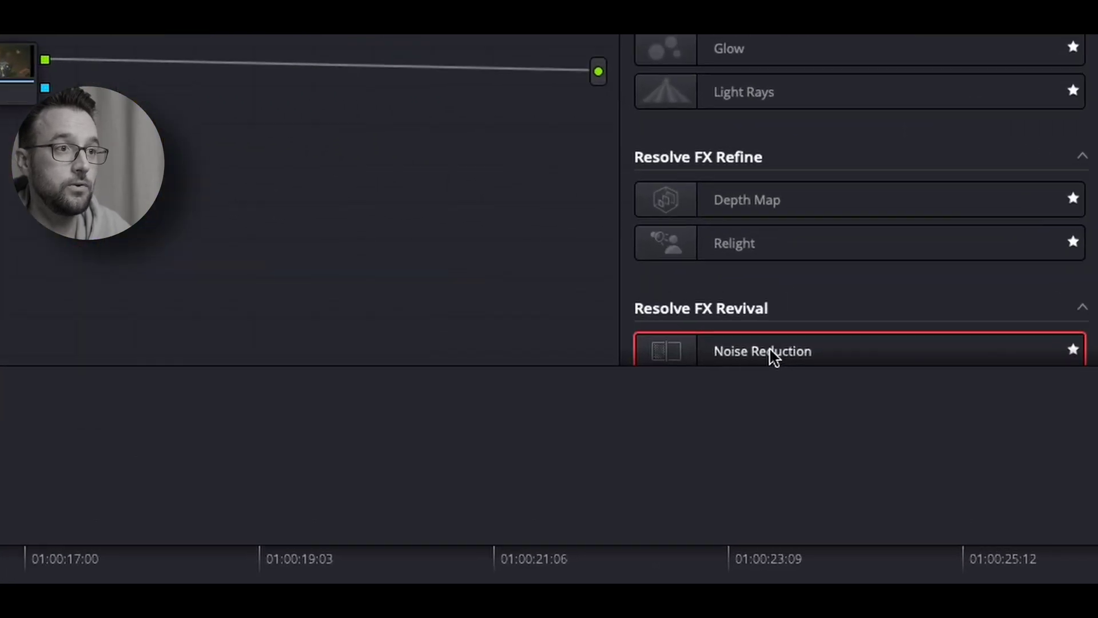
{"action": "left_click_drag", "start_coordinate": [975, 266], "coordinate": [926, 265]}
{"action": "left_click_drag", "start_coordinate": [917, 437], "coordinate": [513, 276]}
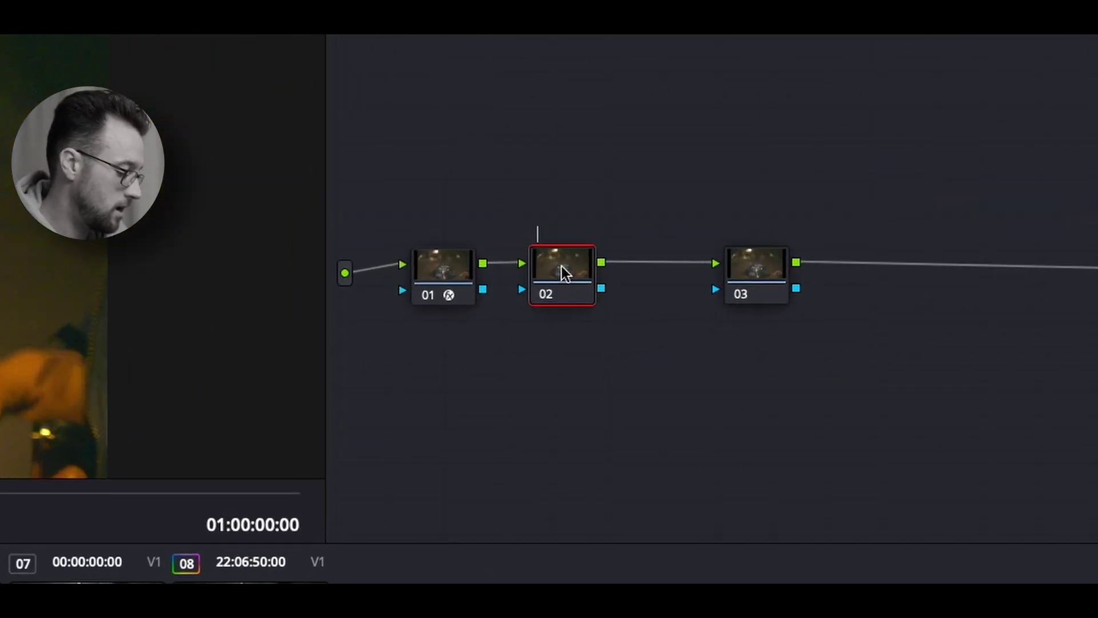
{"action": "type", "text": "CSTin"}
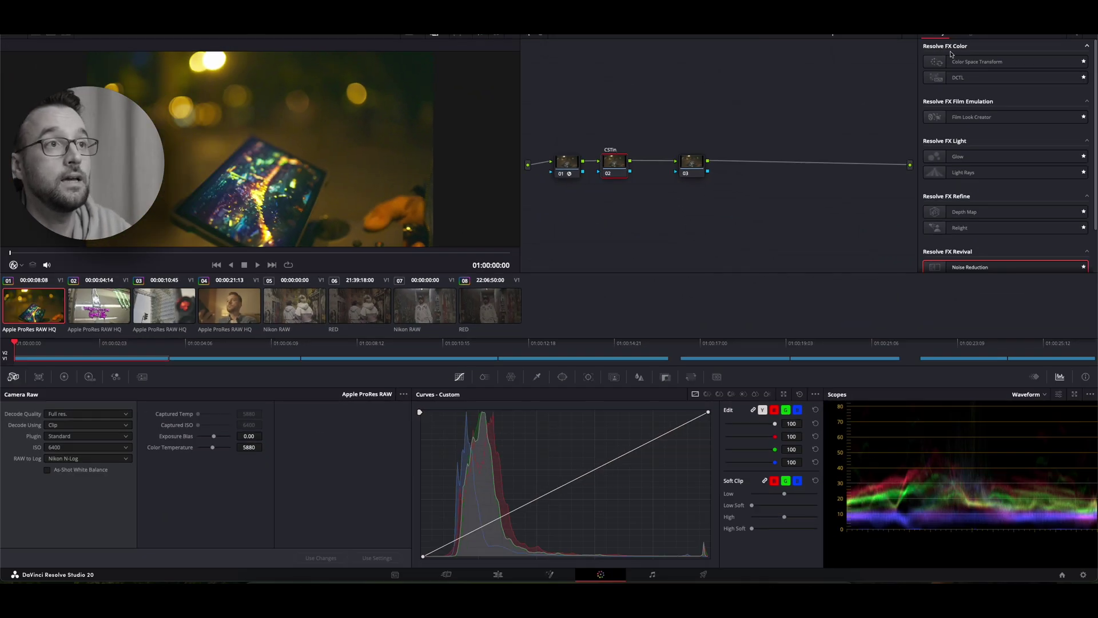
Give CSTin a Color Space Transform from Apple Log 2/Apple Log to DaVinci Wide Gamut/Intermediate.
{"action": "left_click_drag", "start_coordinate": [983, 61], "coordinate": [613, 168]}
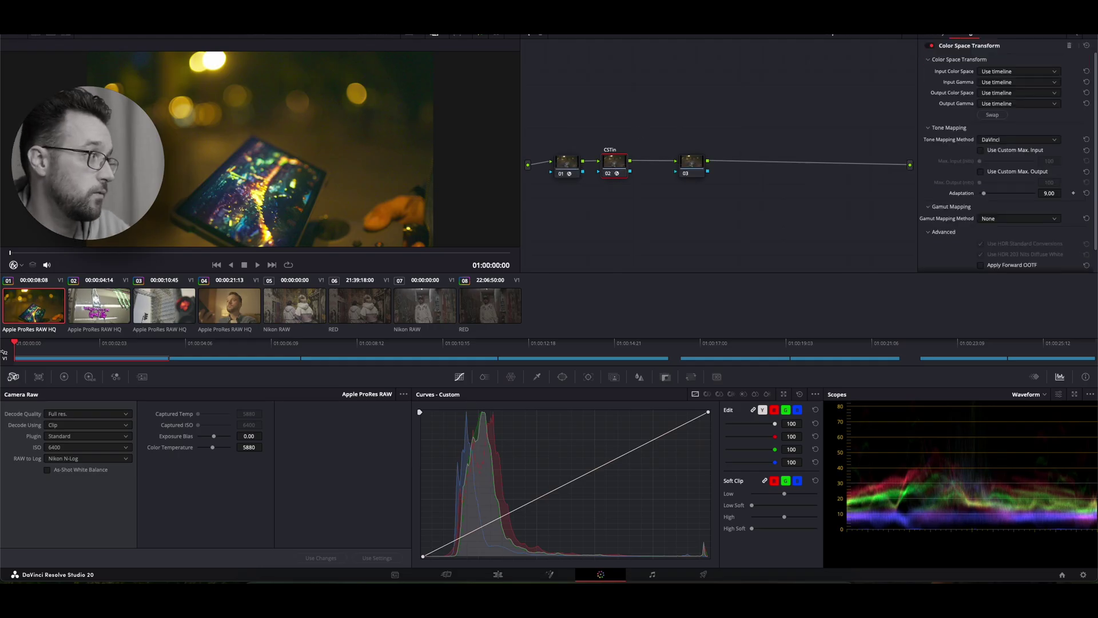
{"action": "left_click", "coordinate": [1051, 72]}
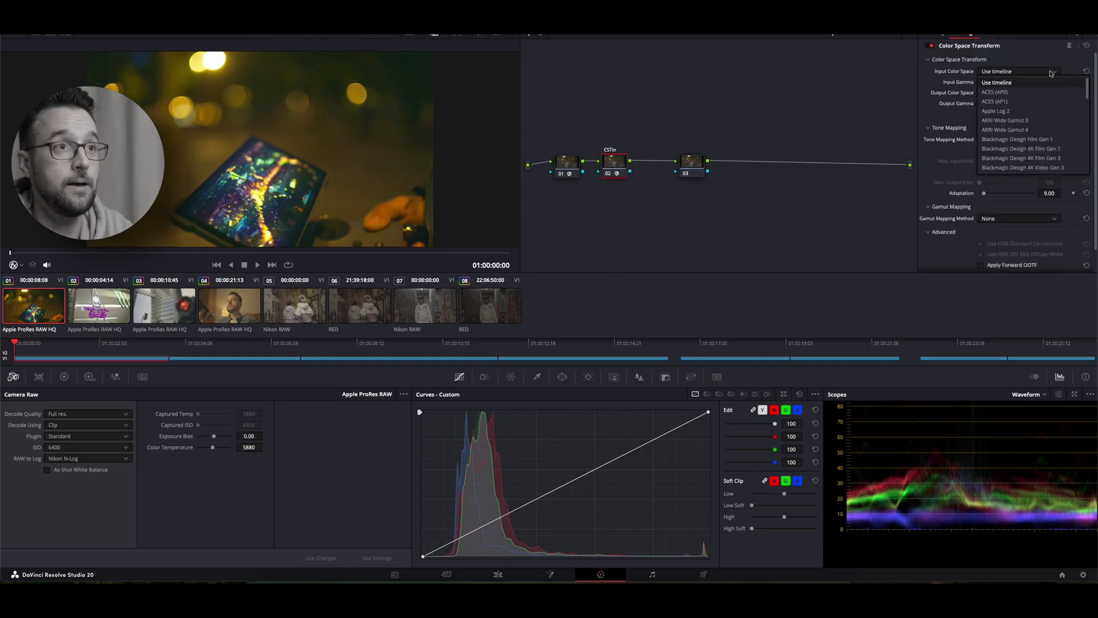
{"action": "left_click", "coordinate": [998, 111]}
{"action": "left_click", "coordinate": [1011, 83]}
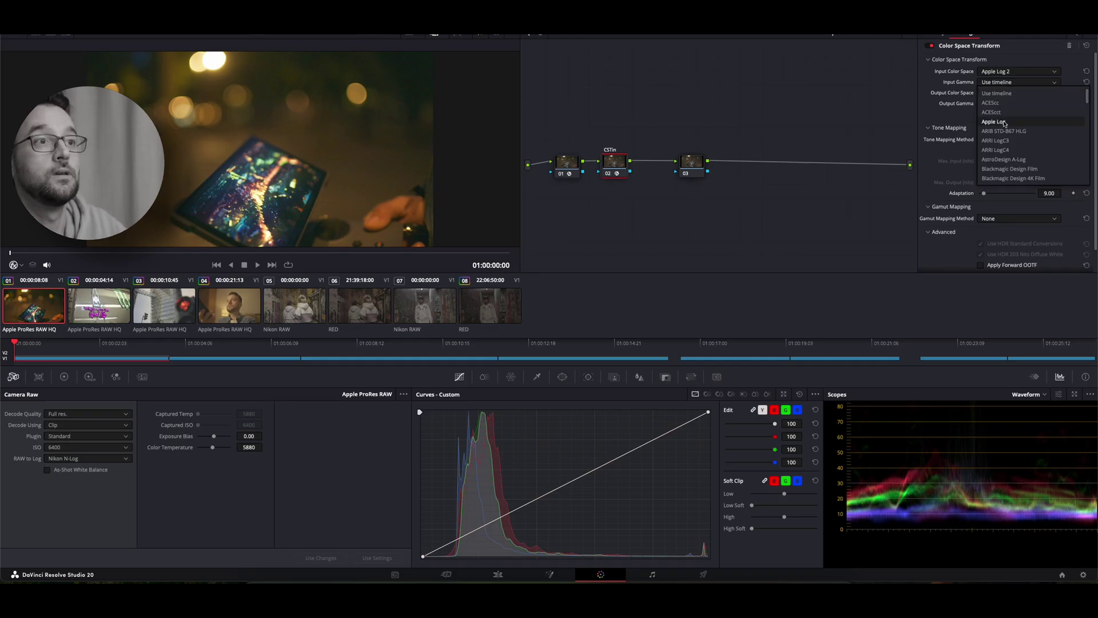
{"action": "left_click", "coordinate": [1000, 121]}
{"action": "left_click", "coordinate": [1004, 93]}
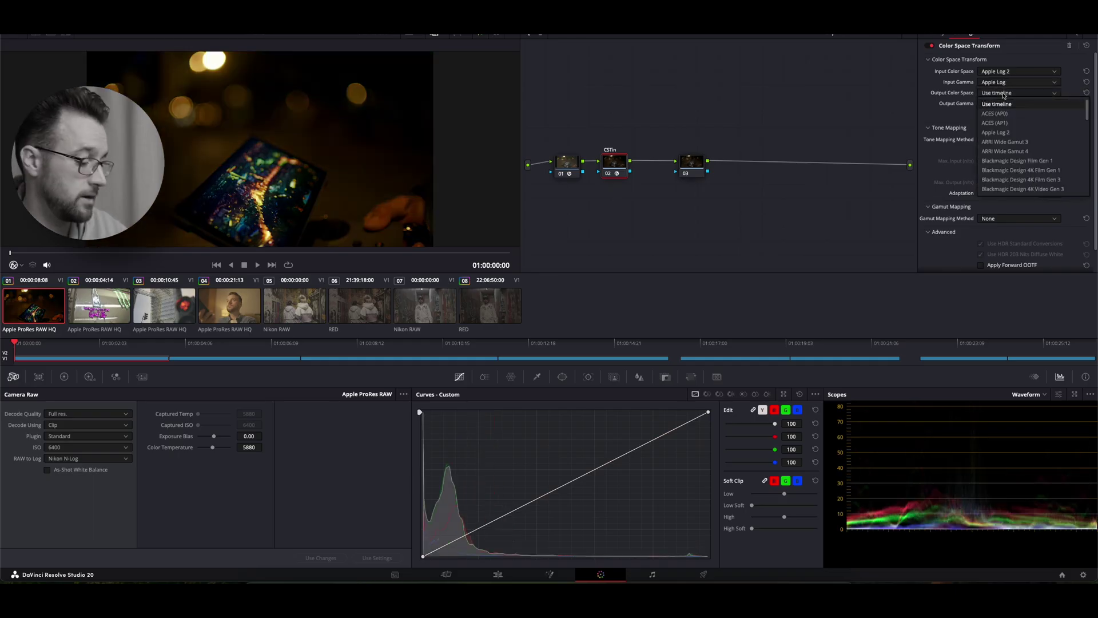
{"action": "key", "text": "d"}
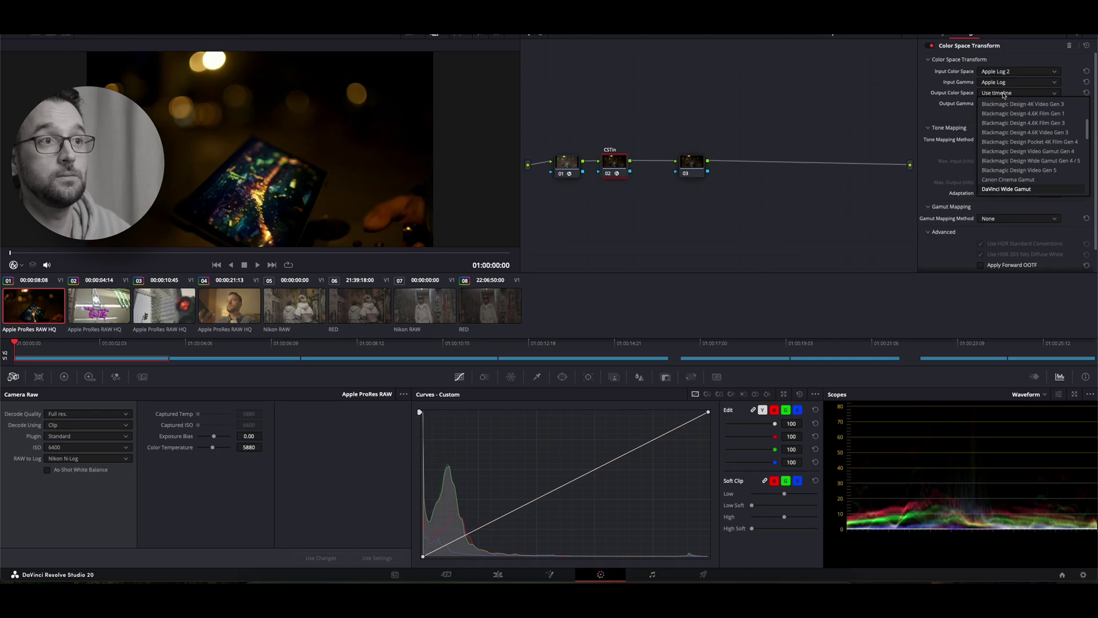
{"action": "key", "text": "Return"}
{"action": "left_click", "coordinate": [1005, 104]}
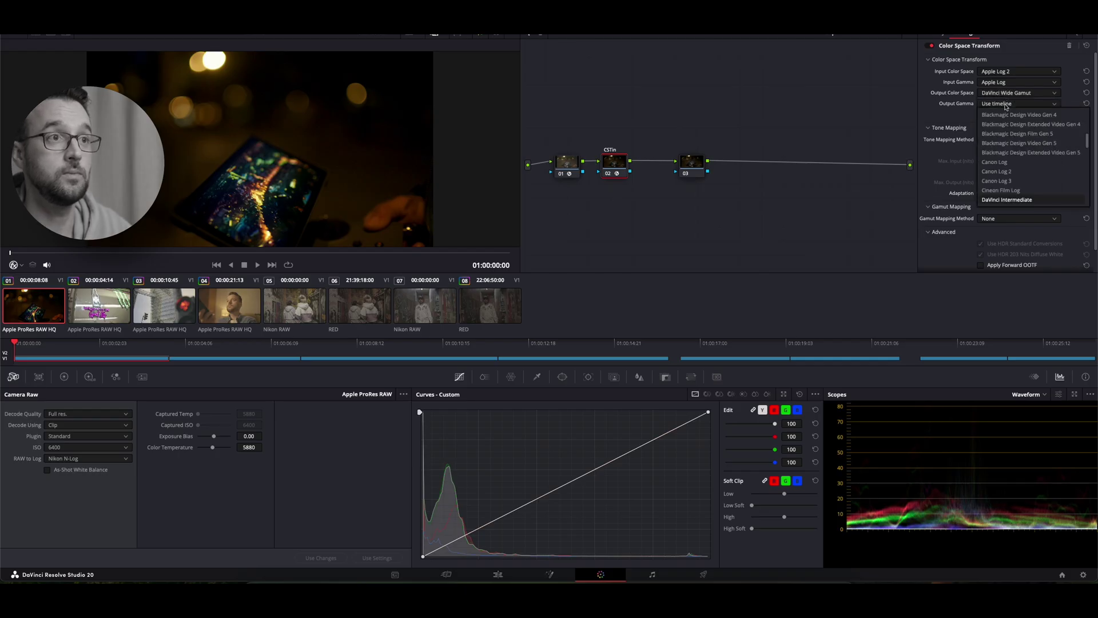
{"action": "key", "text": "Return"}
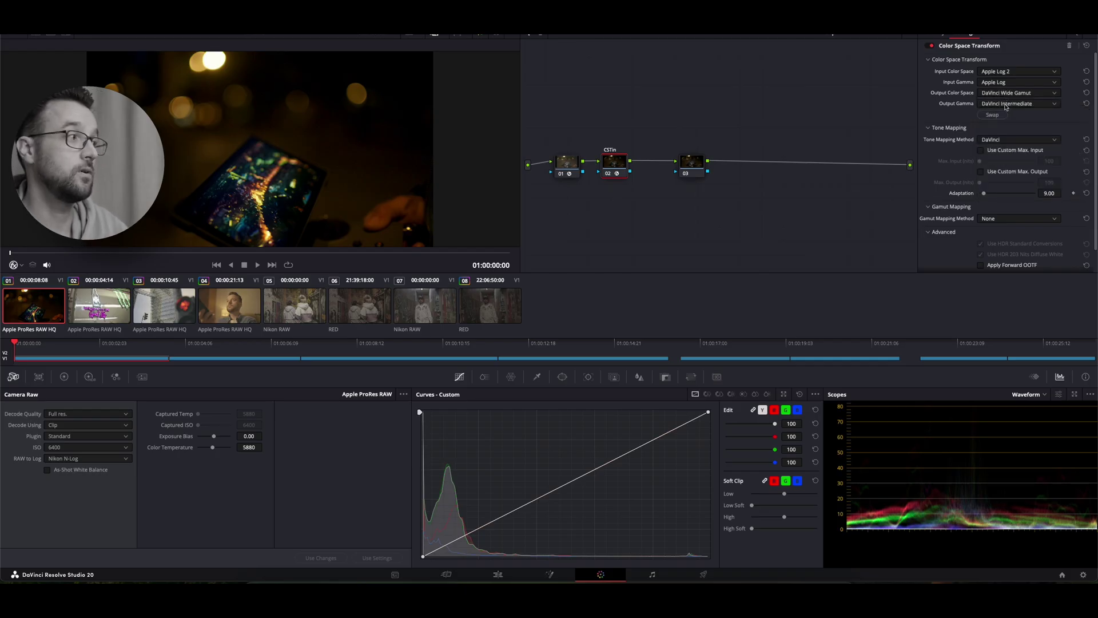
{"action": "left_click_drag", "start_coordinate": [693, 163], "coordinate": [713, 163]}
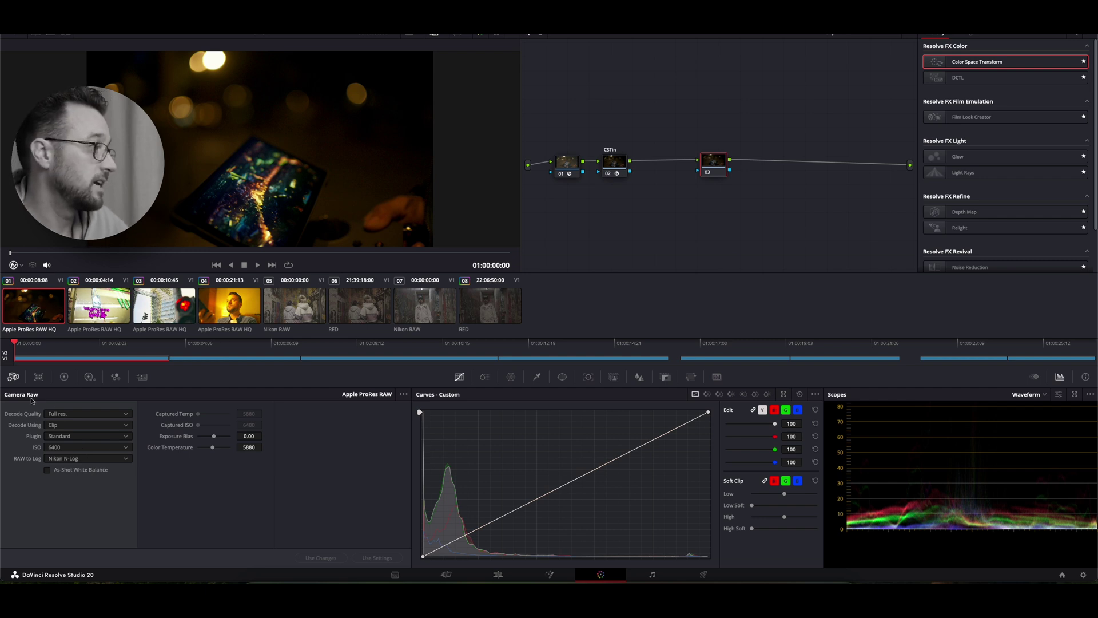
Select clip 02 and set its Camera Raw ISO to 800.
{"action": "left_click", "coordinate": [97, 303]}
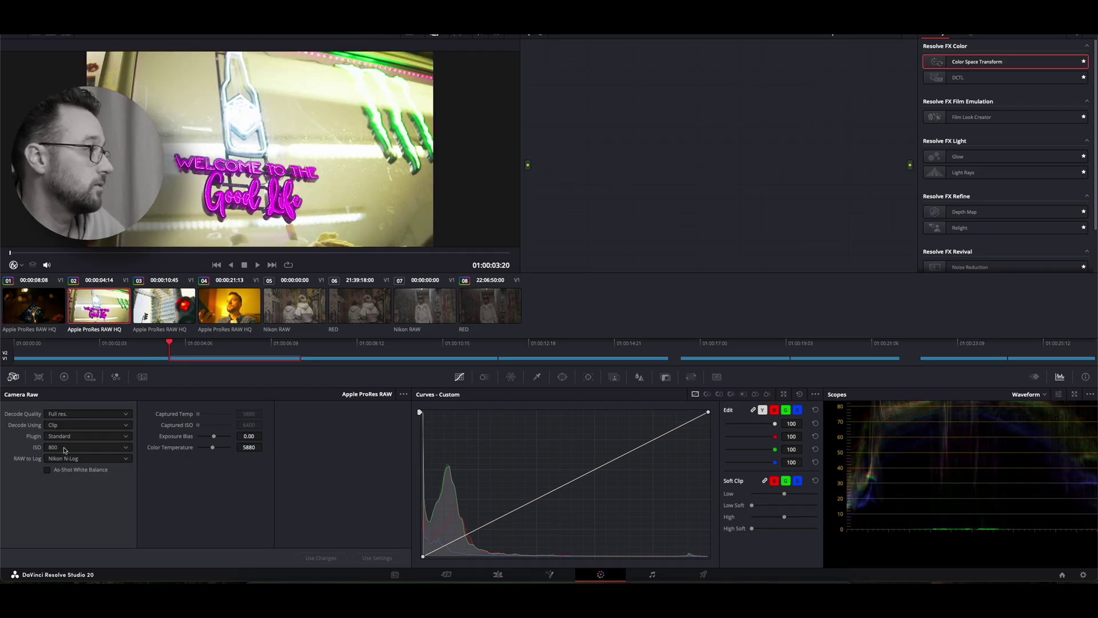
{"action": "left_click", "coordinate": [33, 305]}
{"action": "left_click", "coordinate": [88, 302]}
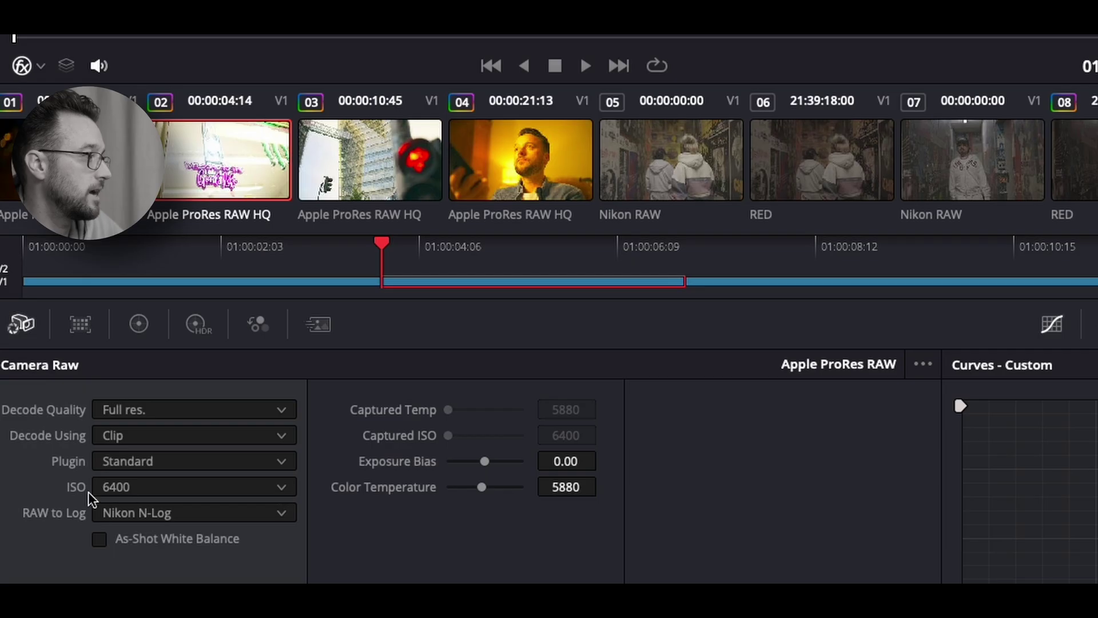
{"action": "left_click", "coordinate": [282, 487]}
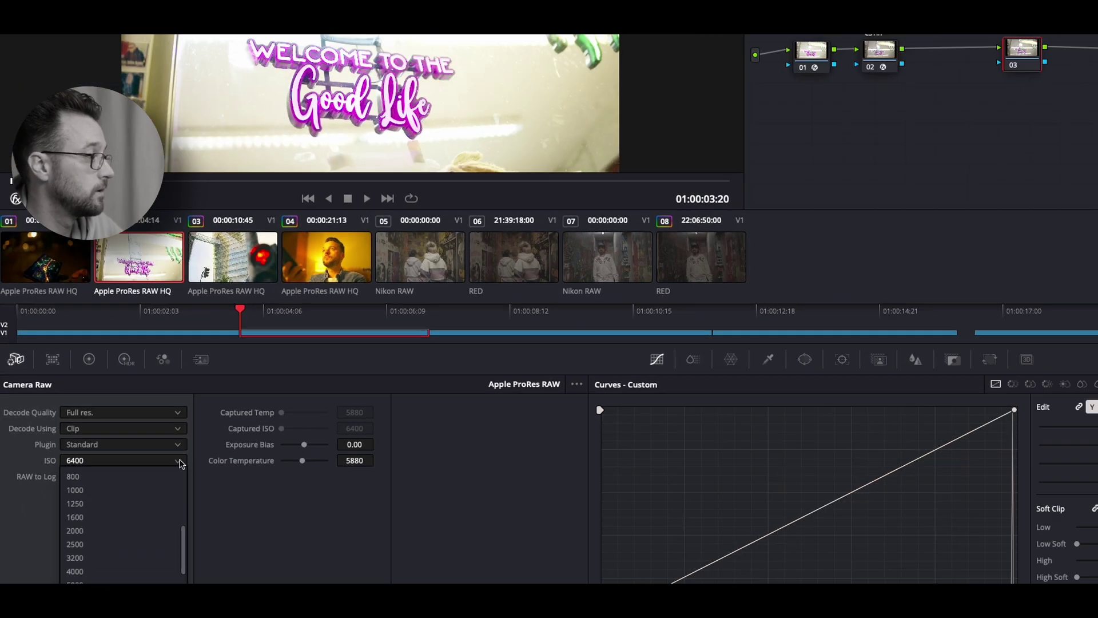
{"action": "left_click", "coordinate": [73, 477]}
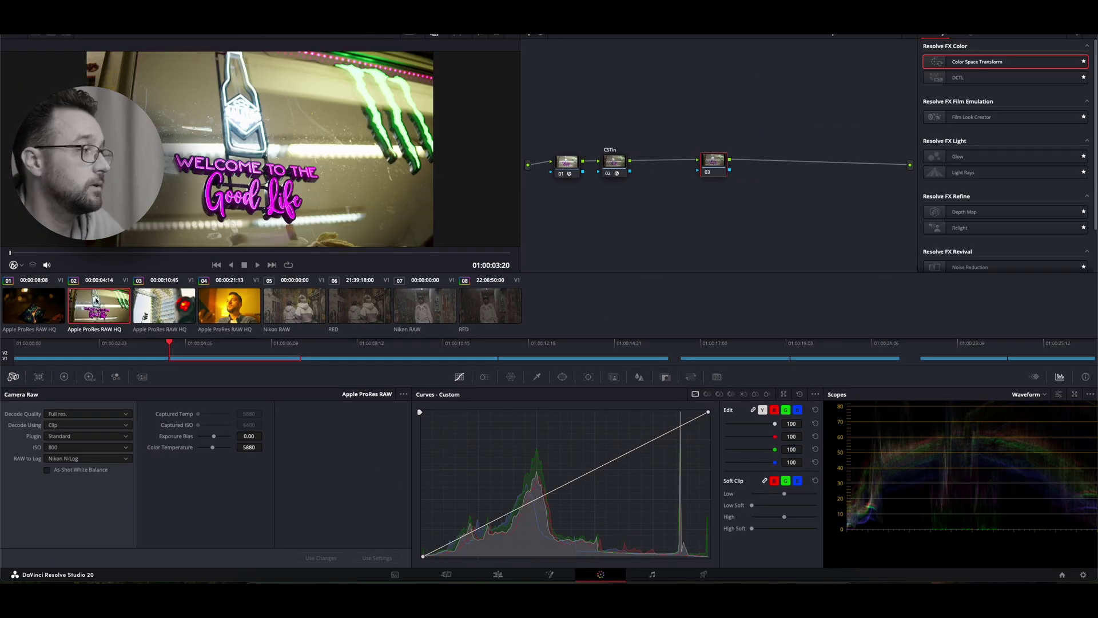
Compare clip 02's exposure against clips 03 and 04, returning to clip 02.
{"action": "left_click", "coordinate": [154, 305]}
{"action": "left_click", "coordinate": [228, 305]}
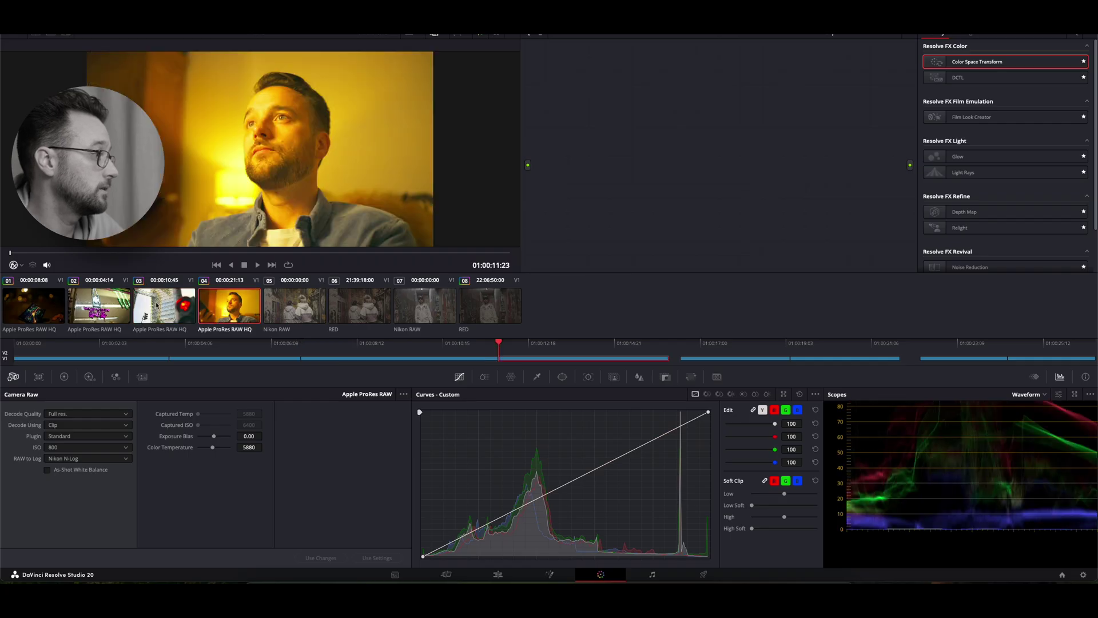
{"action": "left_click", "coordinate": [154, 306]}
{"action": "key", "text": "Up"}
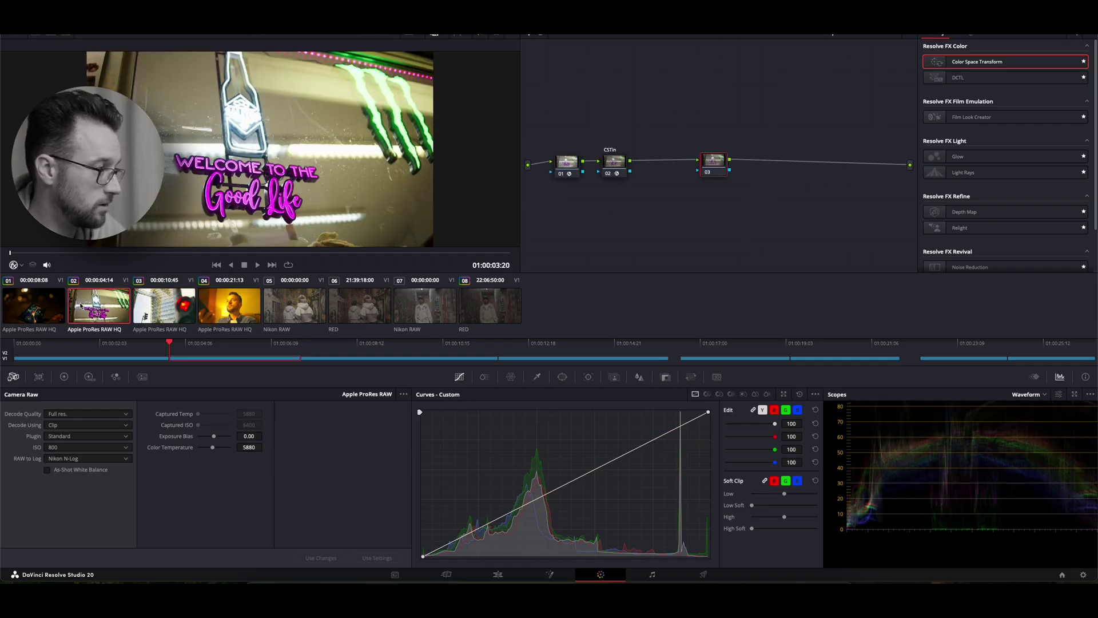
{"action": "left_click", "coordinate": [151, 307]}
{"action": "left_click", "coordinate": [217, 309]}
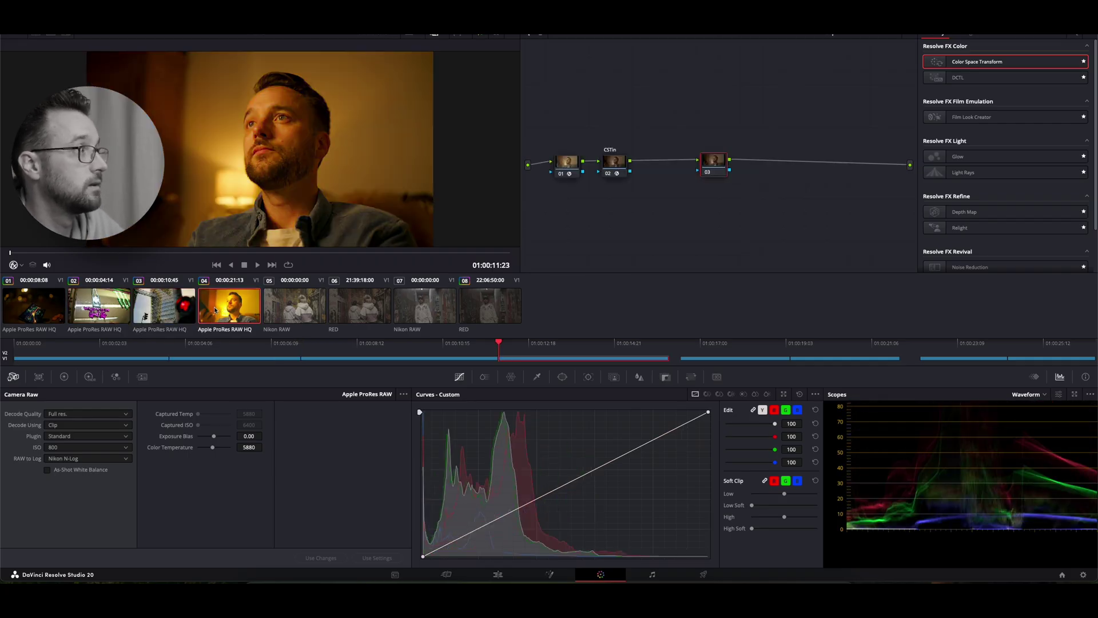
{"action": "left_click", "coordinate": [101, 306]}
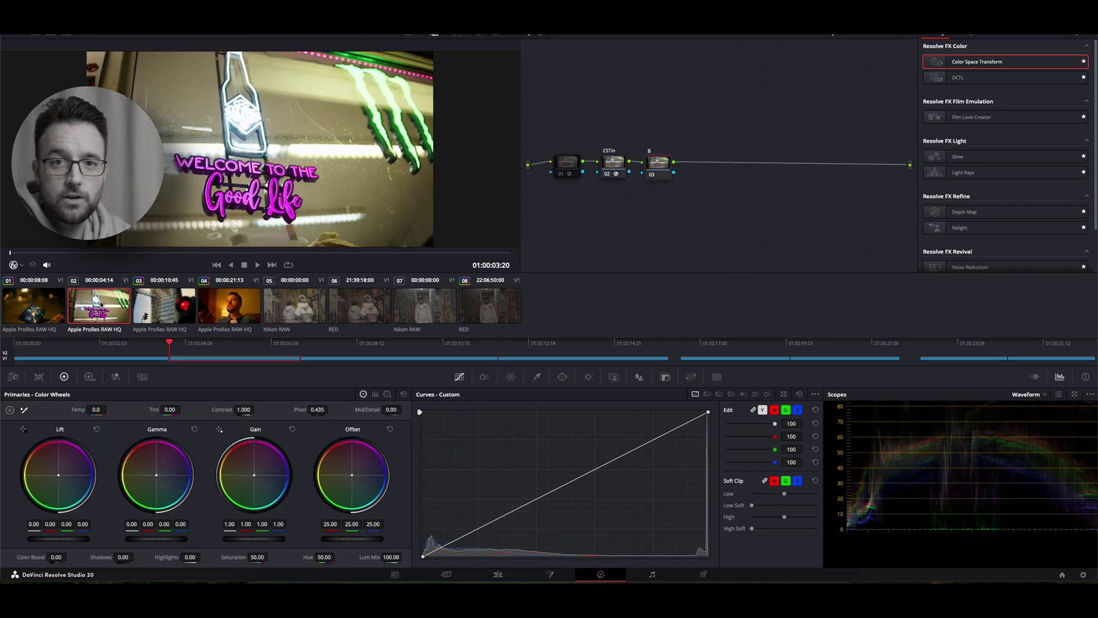
Select clip 04 and lower its Camera Raw Color Temperature to 2950.
{"action": "left_click", "coordinate": [164, 306]}
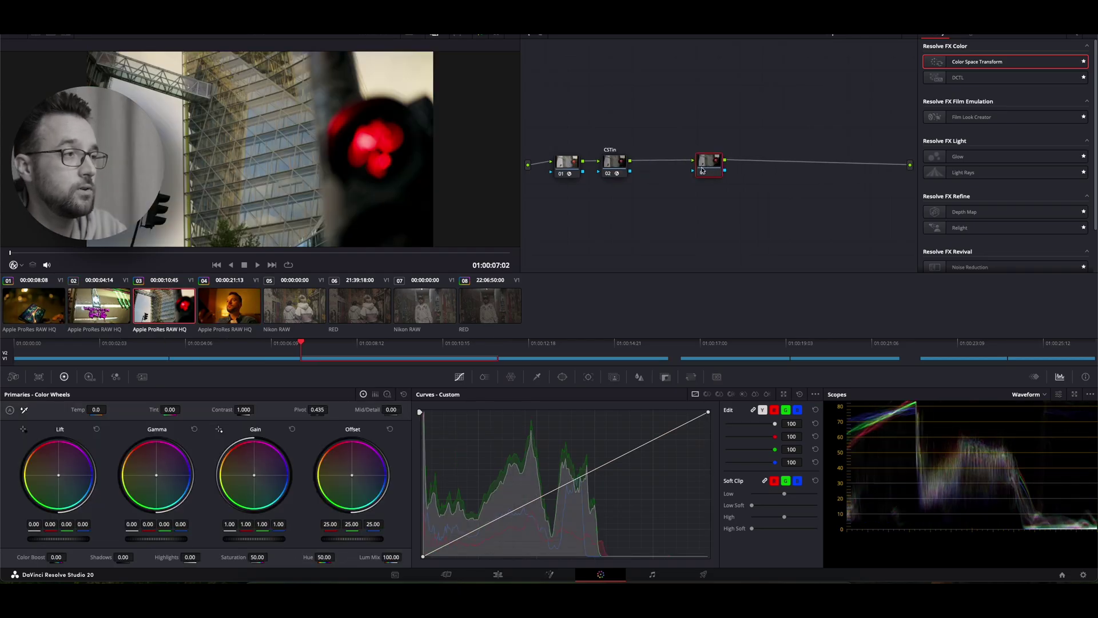
{"action": "left_click_drag", "start_coordinate": [713, 164], "coordinate": [687, 171]}
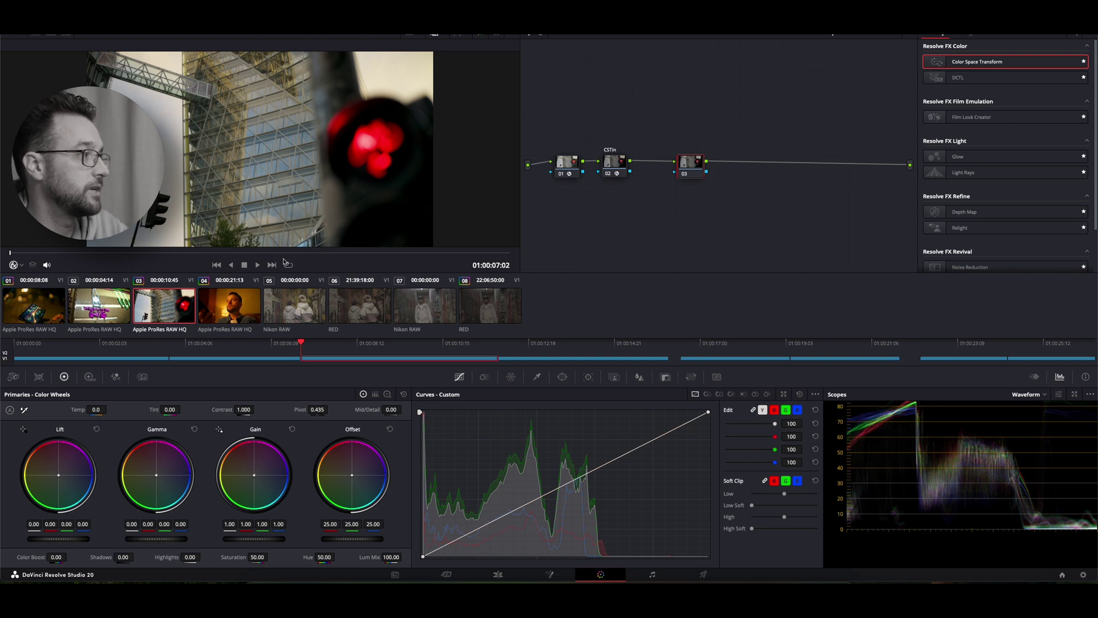
{"action": "left_click", "coordinate": [252, 309]}
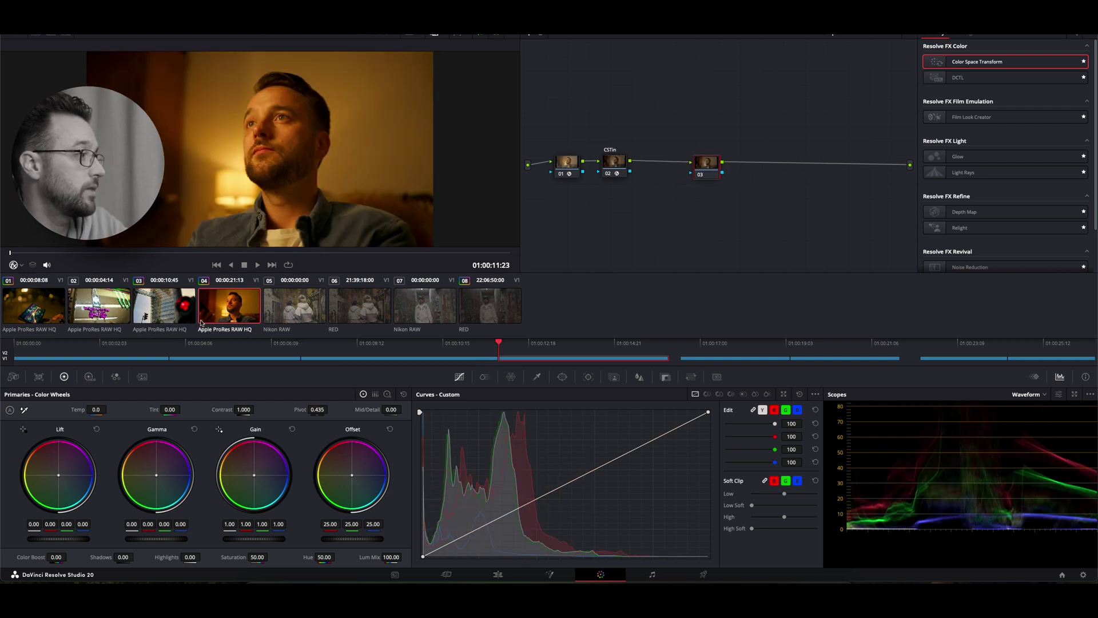
{"action": "left_click", "coordinate": [13, 377]}
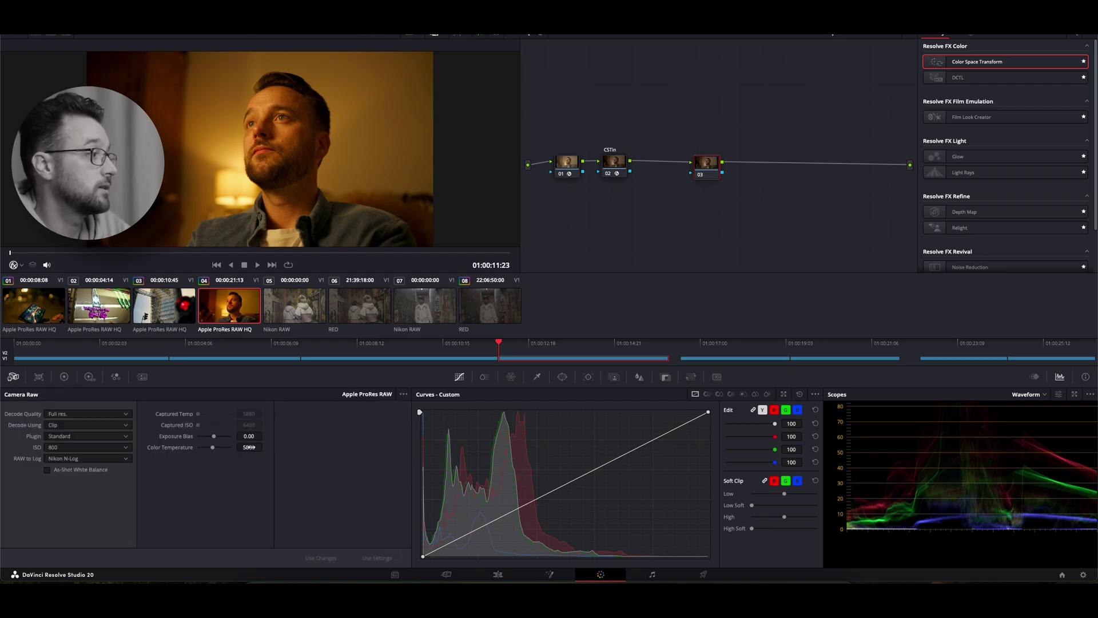
{"action": "scroll", "coordinate": [249, 447], "scroll_direction": "down", "scroll_amount": 3}
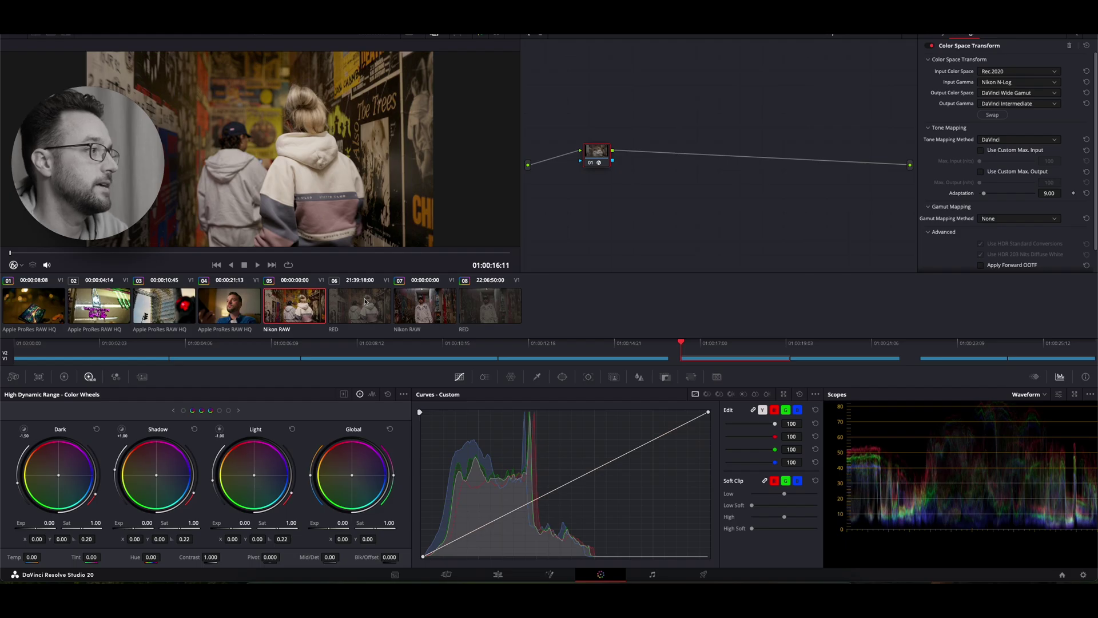
On RED clip 06, add a Color Space Transform to node 01 with input colour space REDWideGamutRGB.
{"action": "left_click", "coordinate": [365, 302]}
{"action": "left_click_drag", "start_coordinate": [984, 62], "coordinate": [580, 158]}
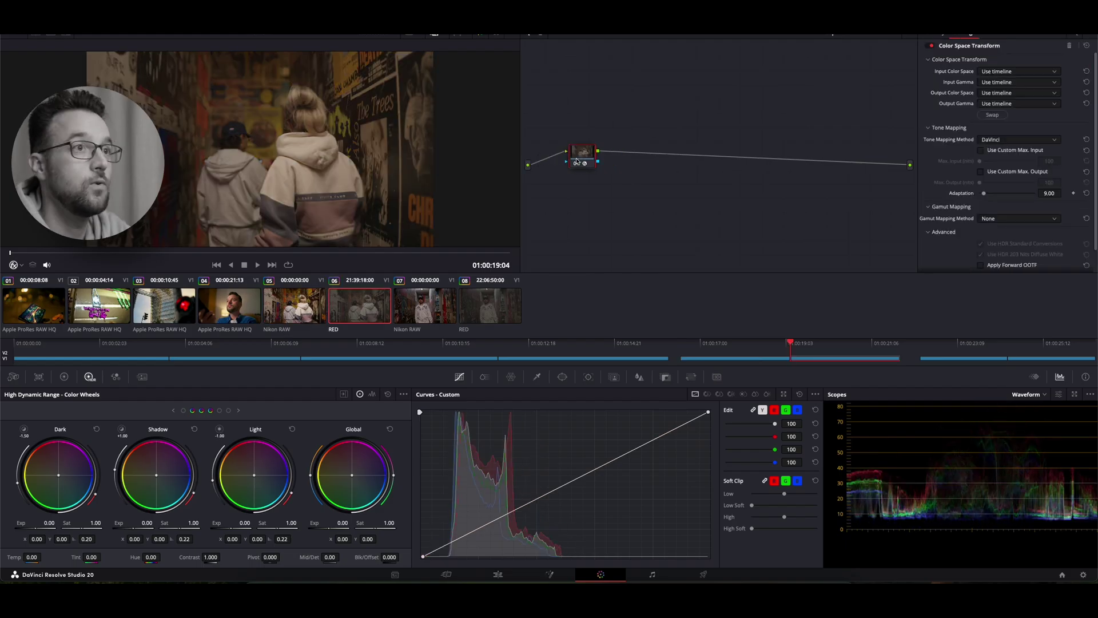
{"action": "left_click", "coordinate": [1054, 73]}
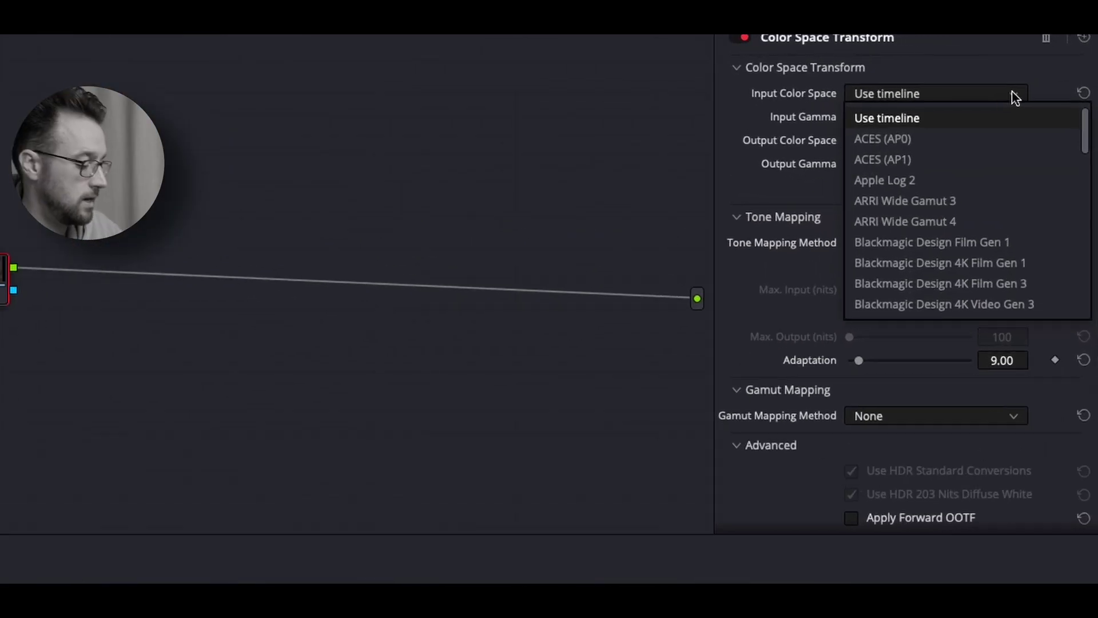
{"action": "key", "text": "r"}
{"action": "key", "text": "Down"}
{"action": "key", "text": "Down"}
{"action": "key", "text": "Down"}
{"action": "key", "text": "Down"}
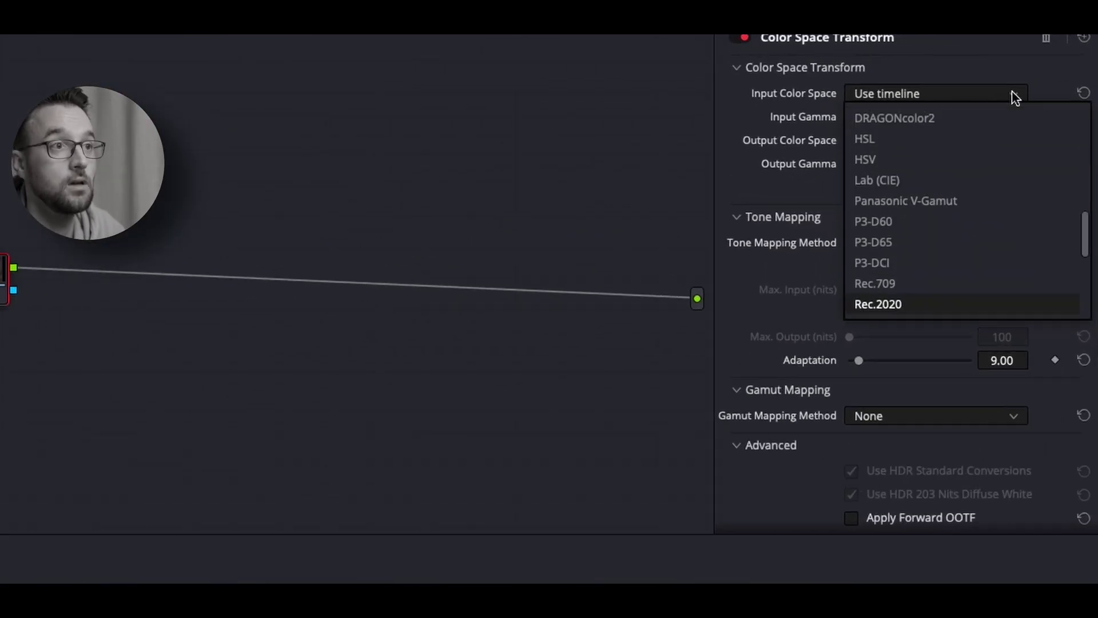
{"action": "key", "text": "Down"}
{"action": "key", "text": "Down"}
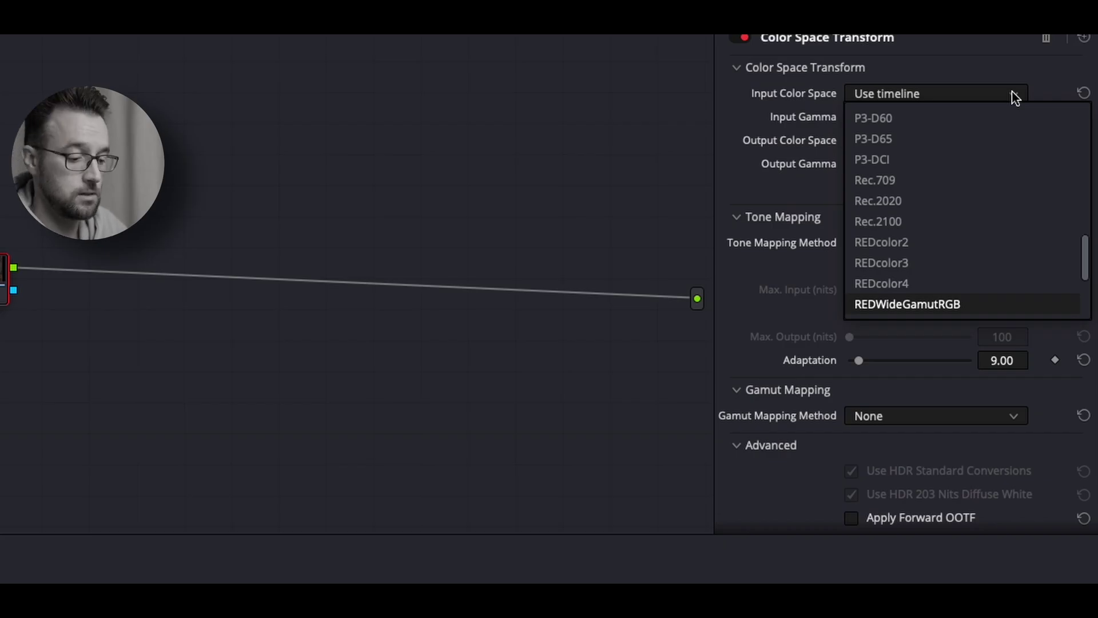
{"action": "key", "text": "Return"}
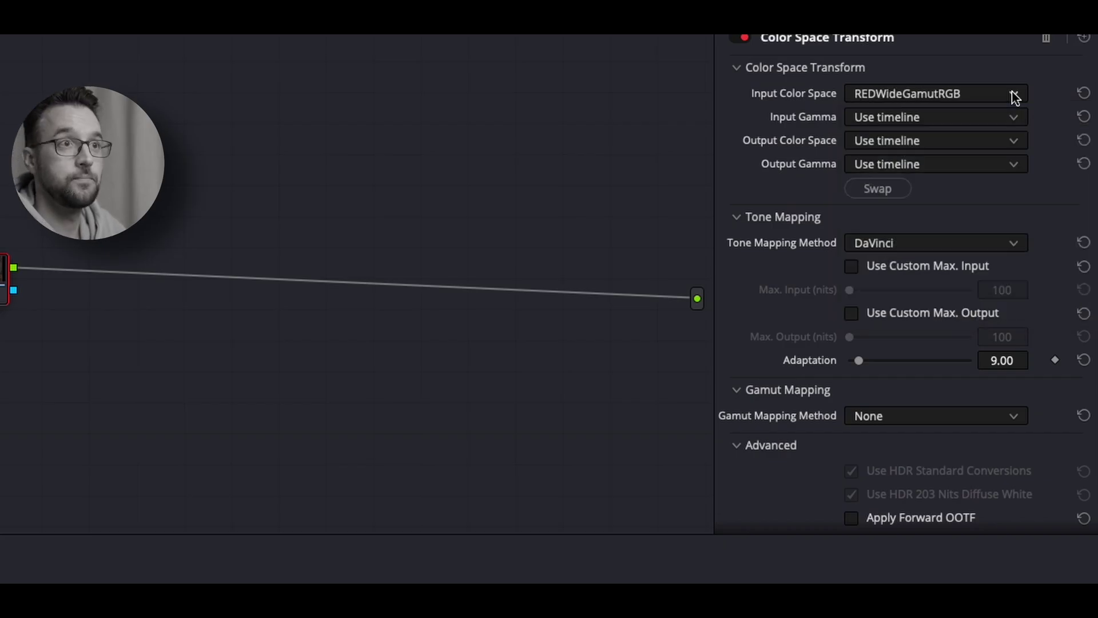
Set the CST input gamma to RED Log3G10.
{"action": "left_click", "coordinate": [962, 119]}
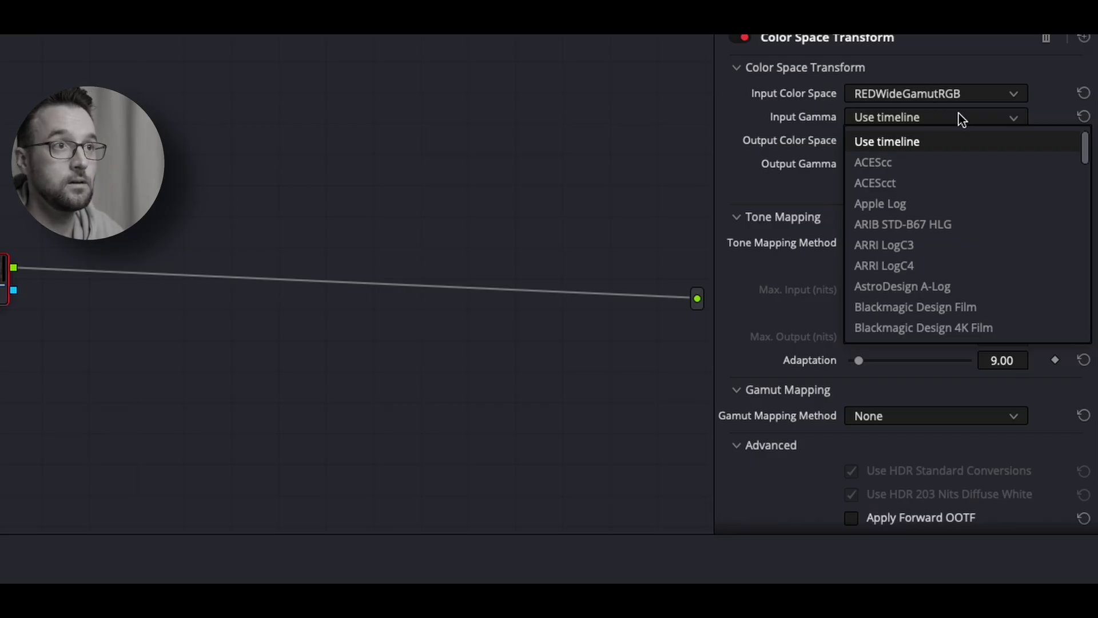
{"action": "key", "text": "r"}
{"action": "key", "text": "Down"}
{"action": "key", "text": "Down"}
{"action": "key", "text": "Down"}
{"action": "key", "text": "Down"}
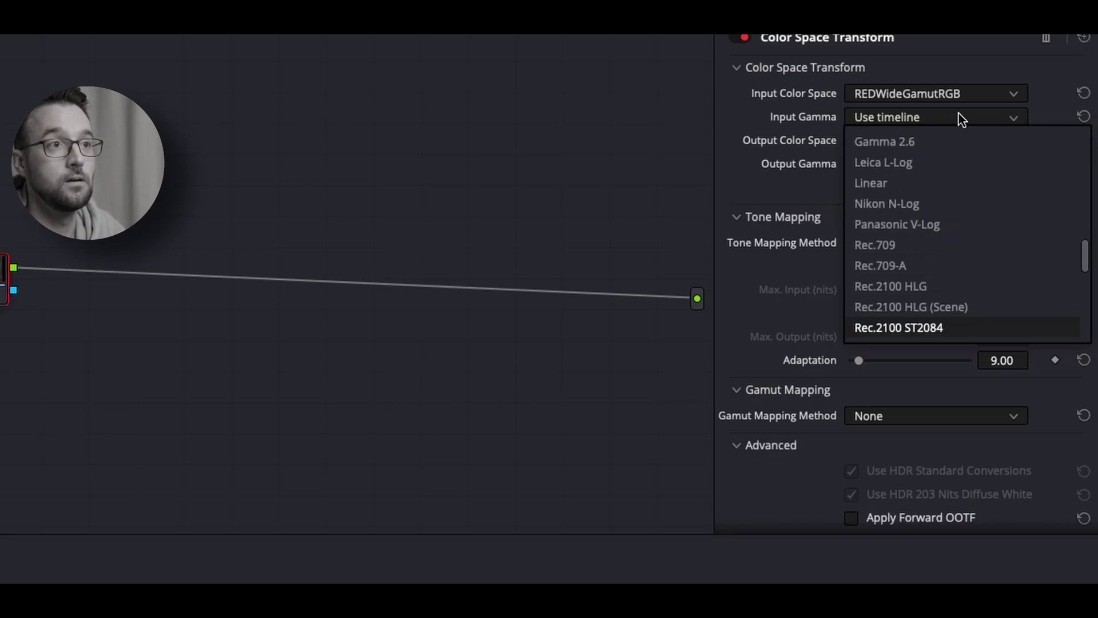
{"action": "key", "text": "Down"}
{"action": "key", "text": "Down"}
{"action": "key", "text": "Down"}
{"action": "key", "text": "Down"}
{"action": "key", "text": "Down"}
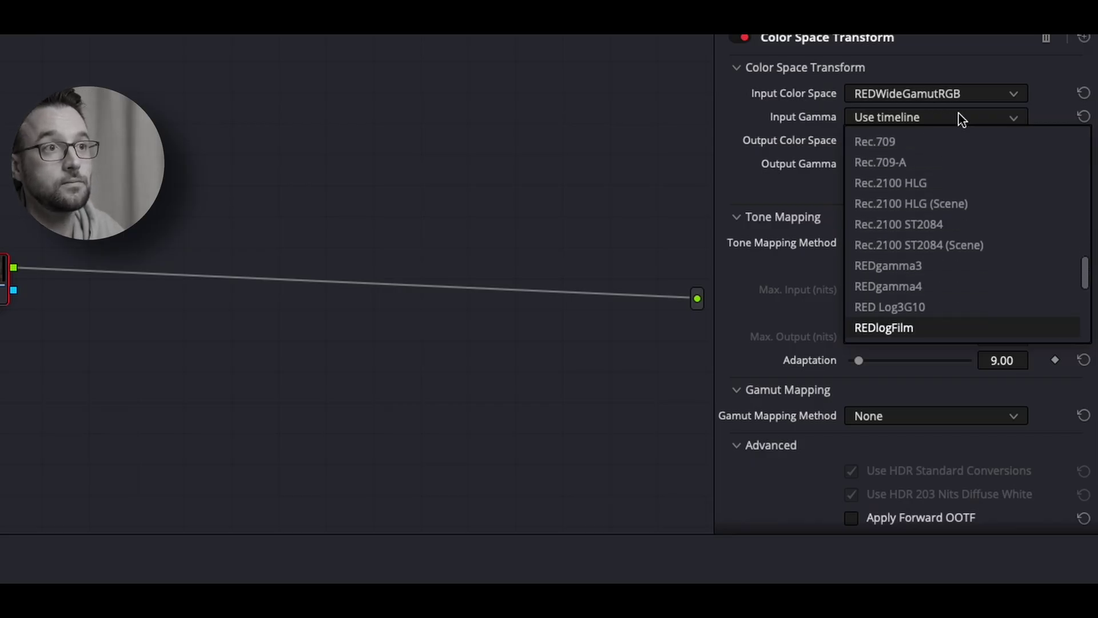
{"action": "key", "text": "Up"}
{"action": "left_click", "coordinate": [899, 309]}
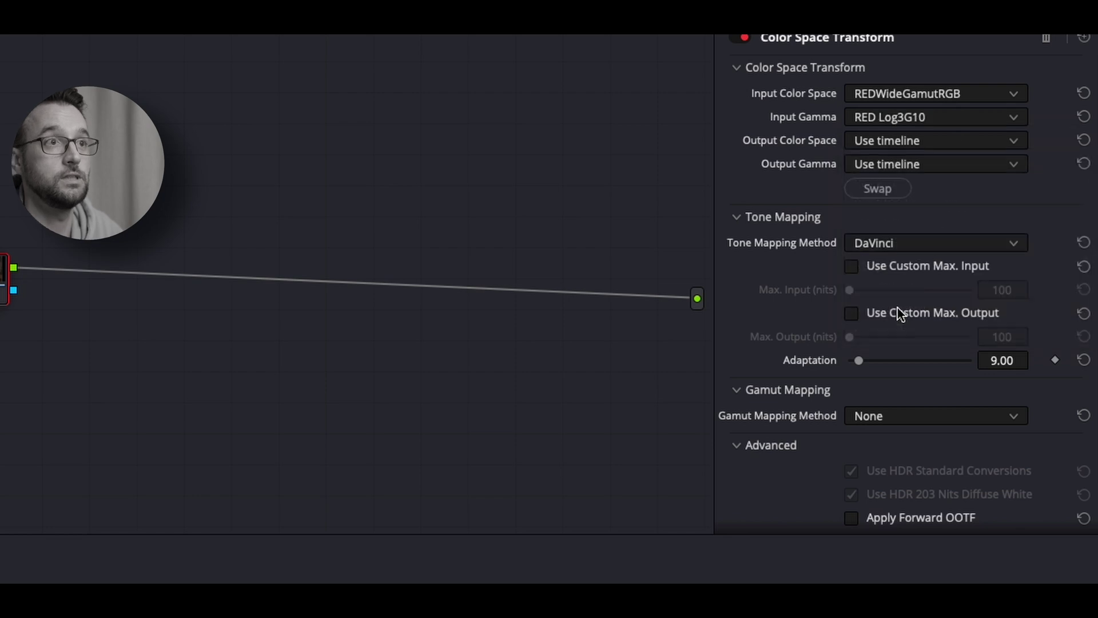
Set the CST output to DaVinci Wide Gamut colour space and DaVinci Intermediate gamma.
{"action": "left_click", "coordinate": [914, 140]}
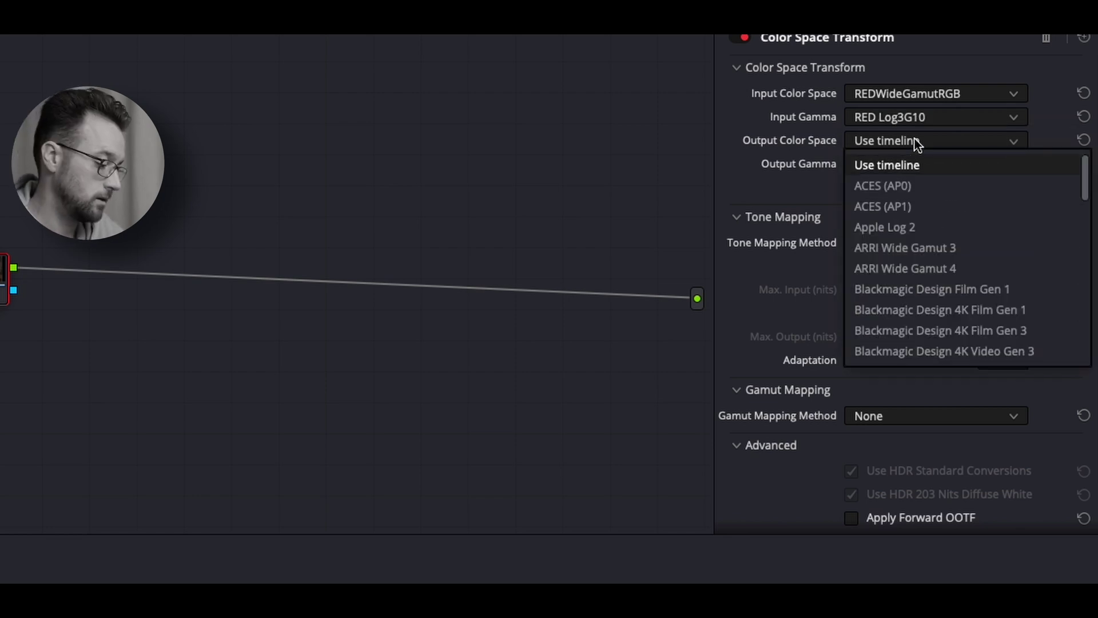
{"action": "key", "text": "d"}
{"action": "key", "text": "Return"}
{"action": "left_click", "coordinate": [896, 171]}
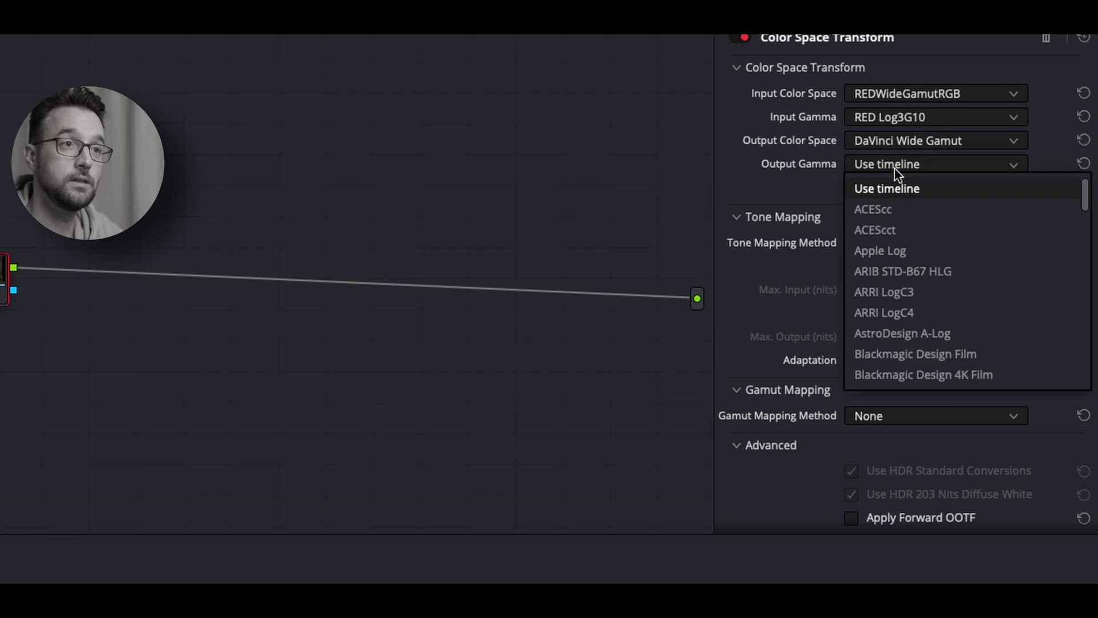
{"action": "key", "text": "d"}
{"action": "key", "text": "Return"}
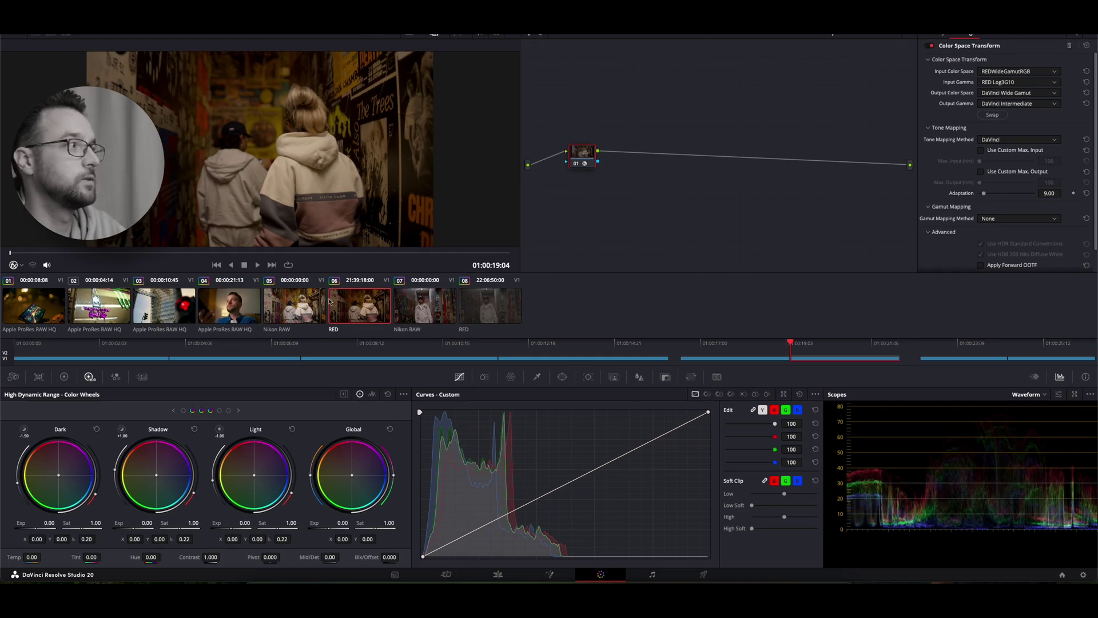
Compare RED clip 06 with Nikon clip 05, then add a serial node after the CST node.
{"action": "left_click", "coordinate": [297, 311]}
{"action": "left_click", "coordinate": [341, 311]}
{"action": "left_click", "coordinate": [296, 312]}
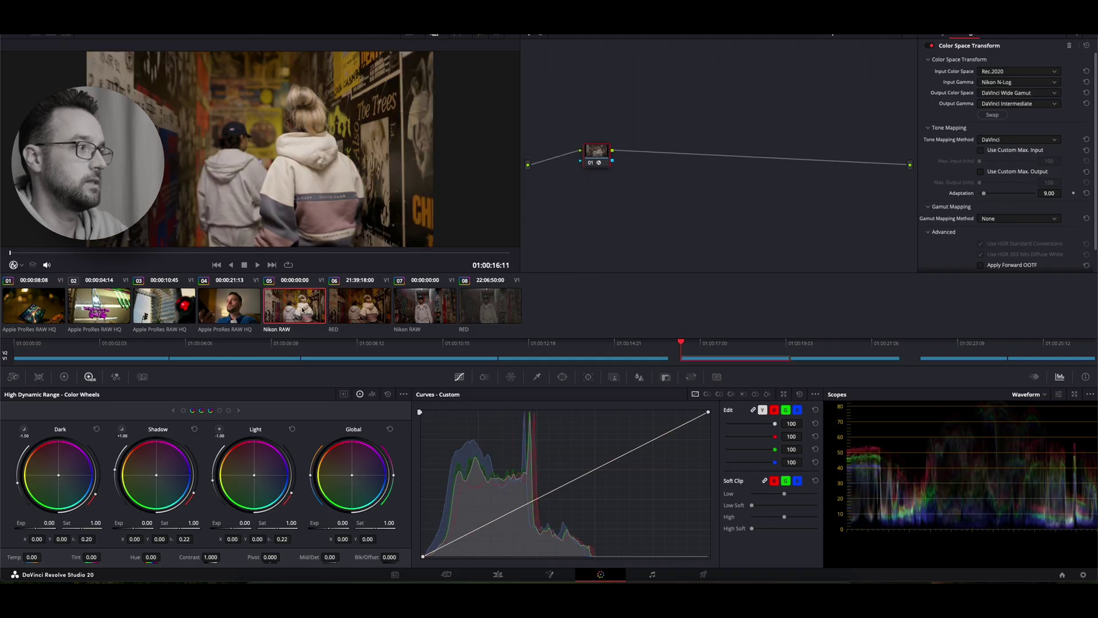
{"action": "left_click", "coordinate": [353, 311]}
{"action": "left_click", "coordinate": [318, 309]}
{"action": "left_click", "coordinate": [343, 309]}
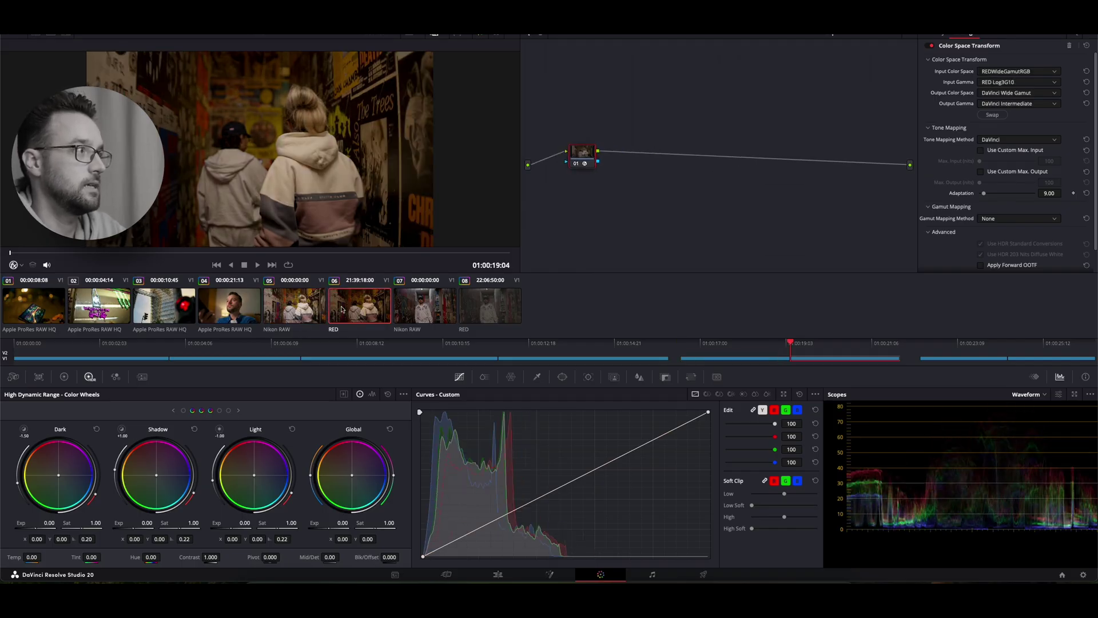
{"action": "key", "text": "alt+s"}
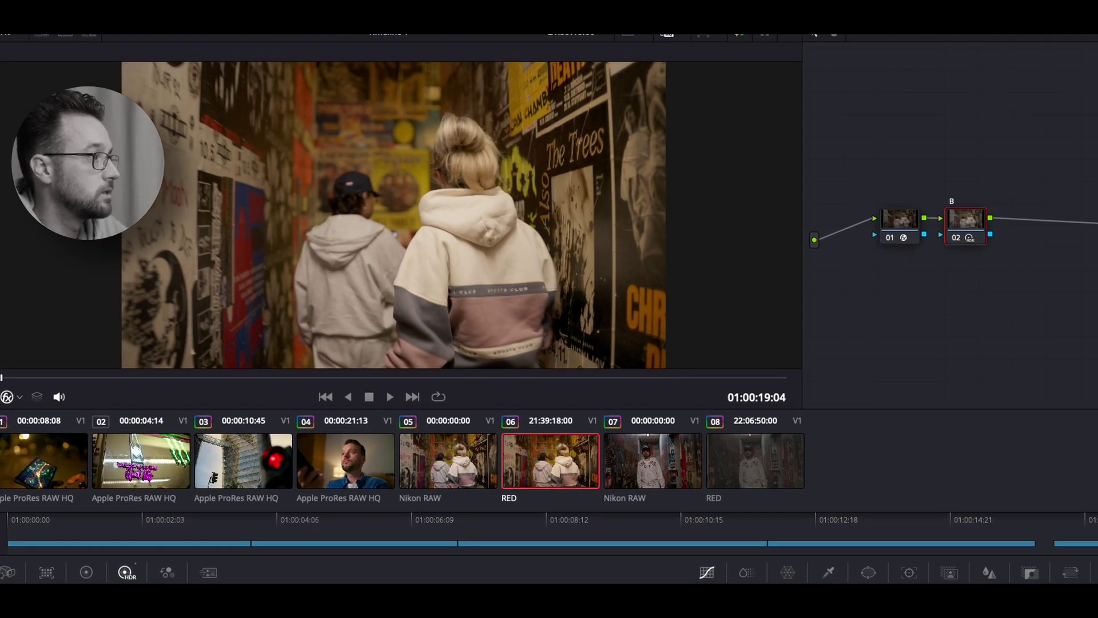
Match the new node's Global Exp of 1.47 against Nikon clip 05 and RED clip 08.
{"action": "left_click", "coordinate": [444, 467]}
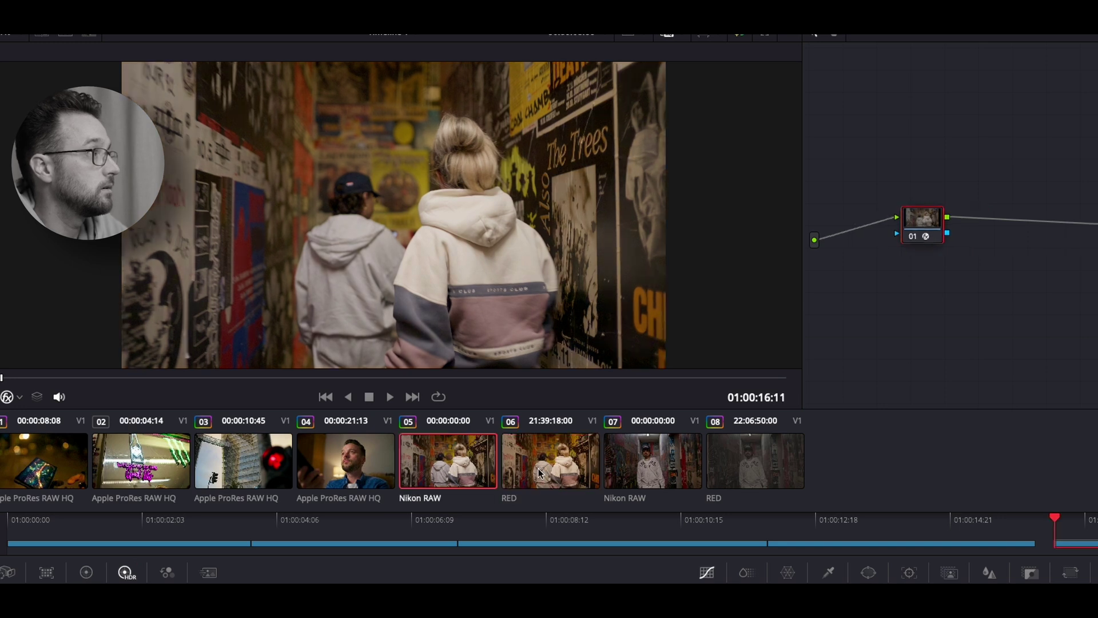
{"action": "left_click", "coordinate": [540, 473]}
{"action": "left_click", "coordinate": [466, 477]}
{"action": "left_click", "coordinate": [538, 481]}
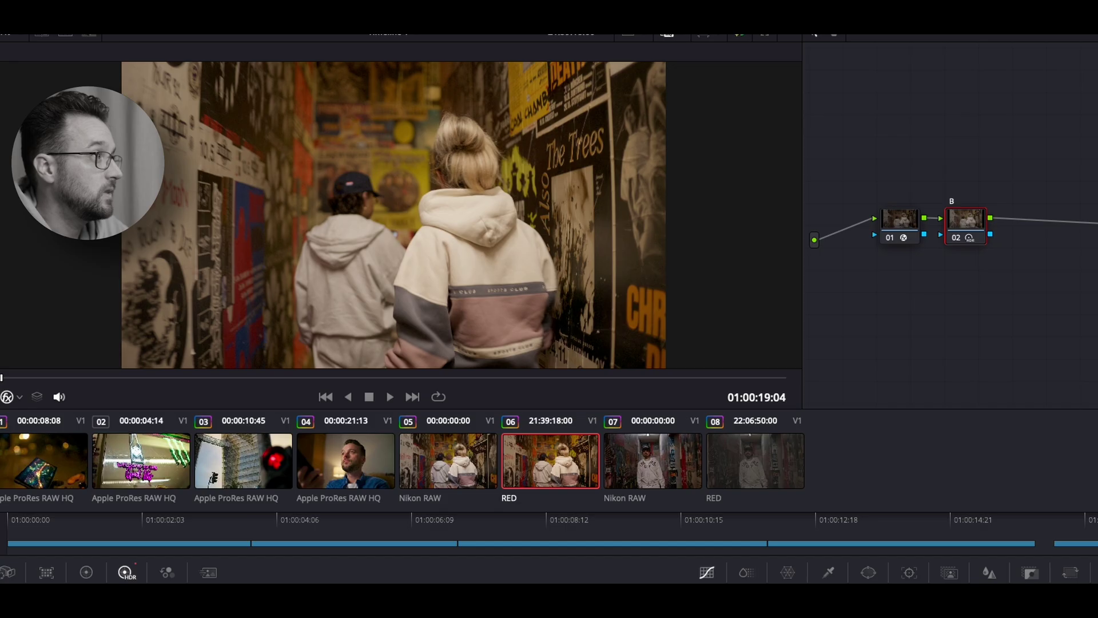
{"action": "left_click", "coordinate": [462, 452]}
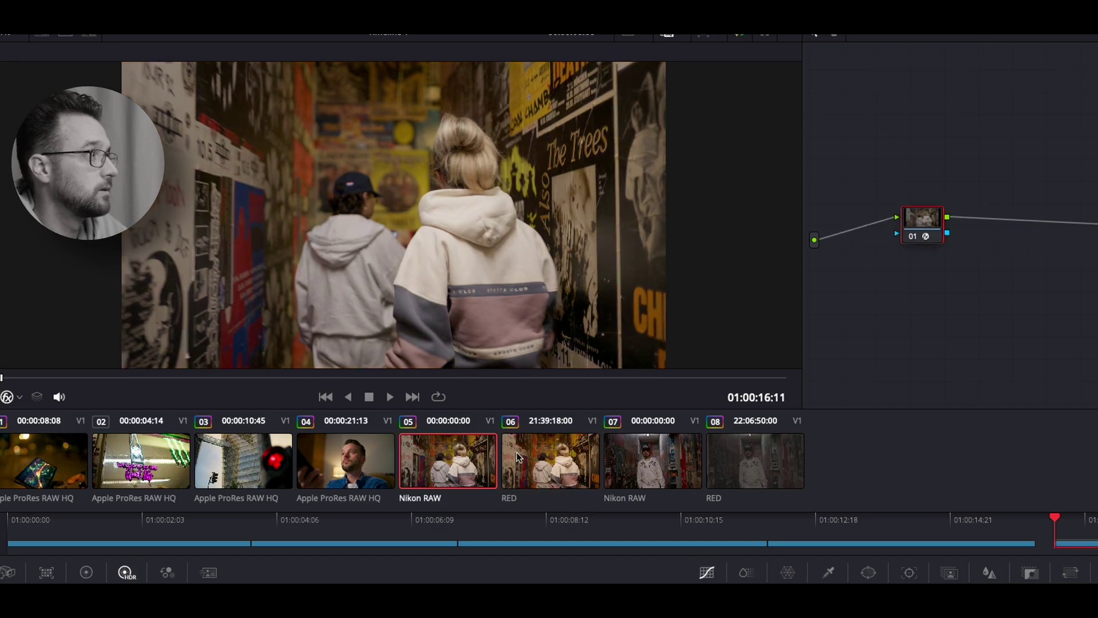
{"action": "left_click", "coordinate": [535, 460]}
{"action": "left_click", "coordinate": [714, 465]}
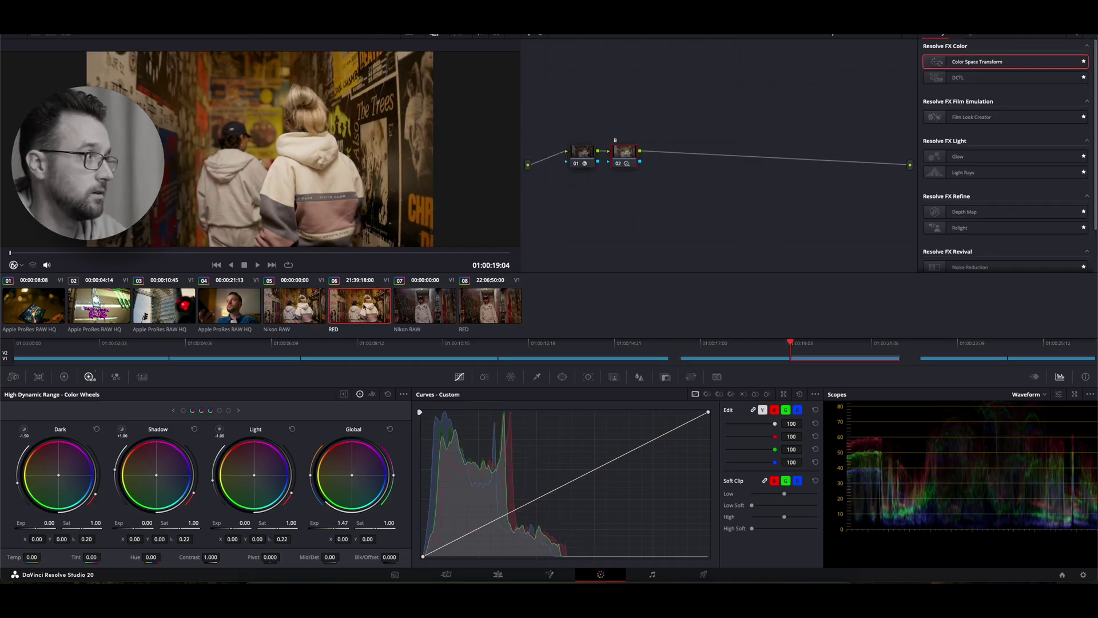
{"action": "left_click", "coordinate": [314, 308]}
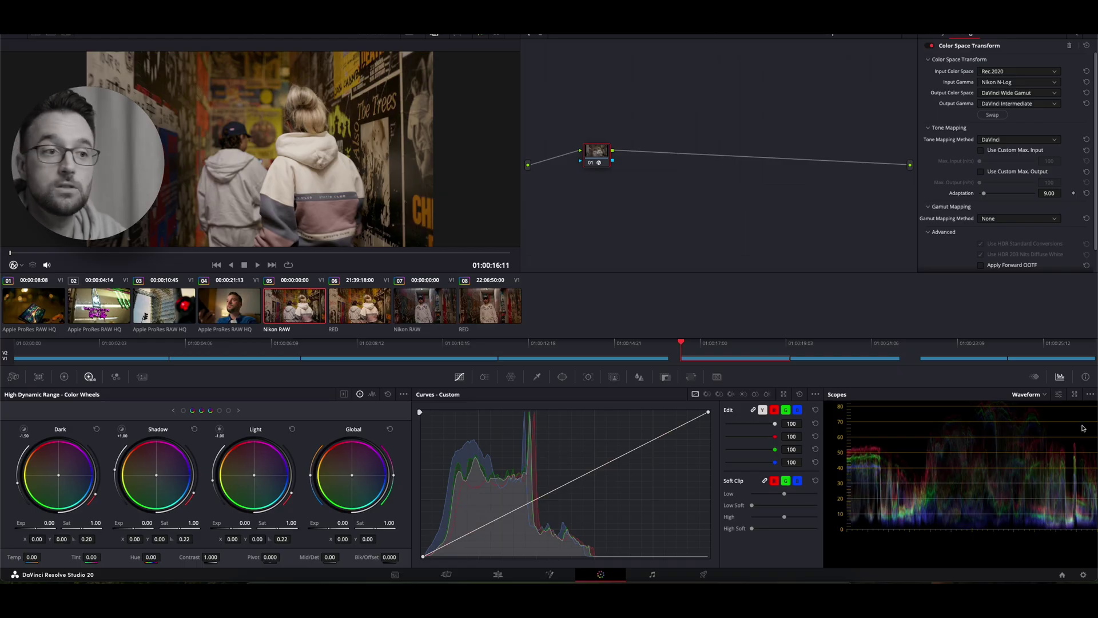
Pop the scopes out into a separate window, moved up-left, and compare the RED and Nikon clips.
{"action": "left_click", "coordinate": [1074, 395]}
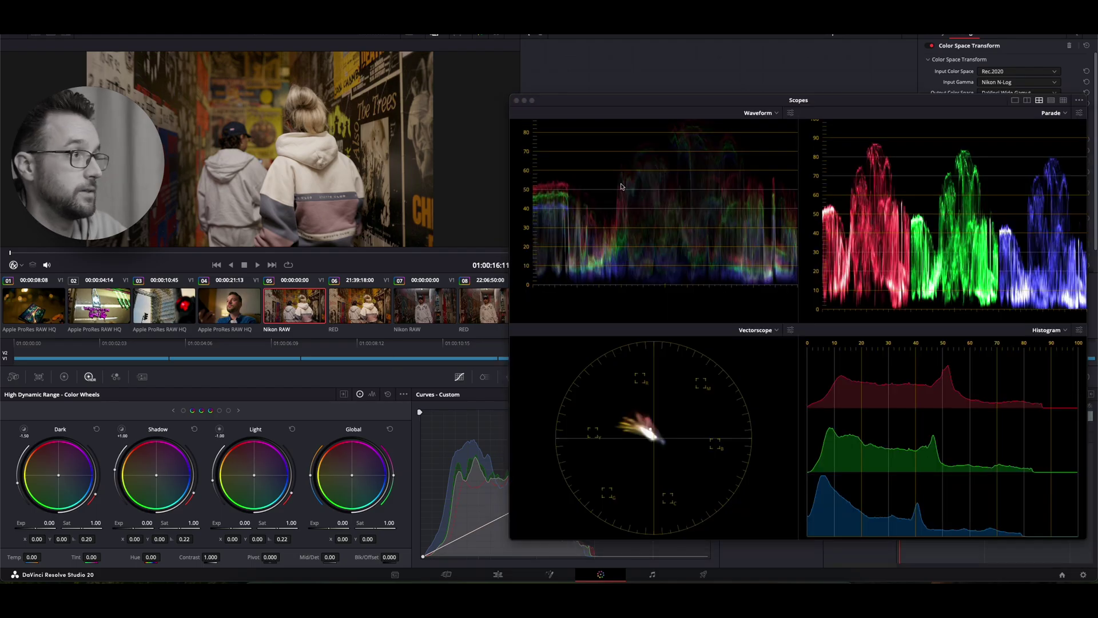
{"action": "left_click_drag", "start_coordinate": [617, 106], "coordinate": [583, 89]}
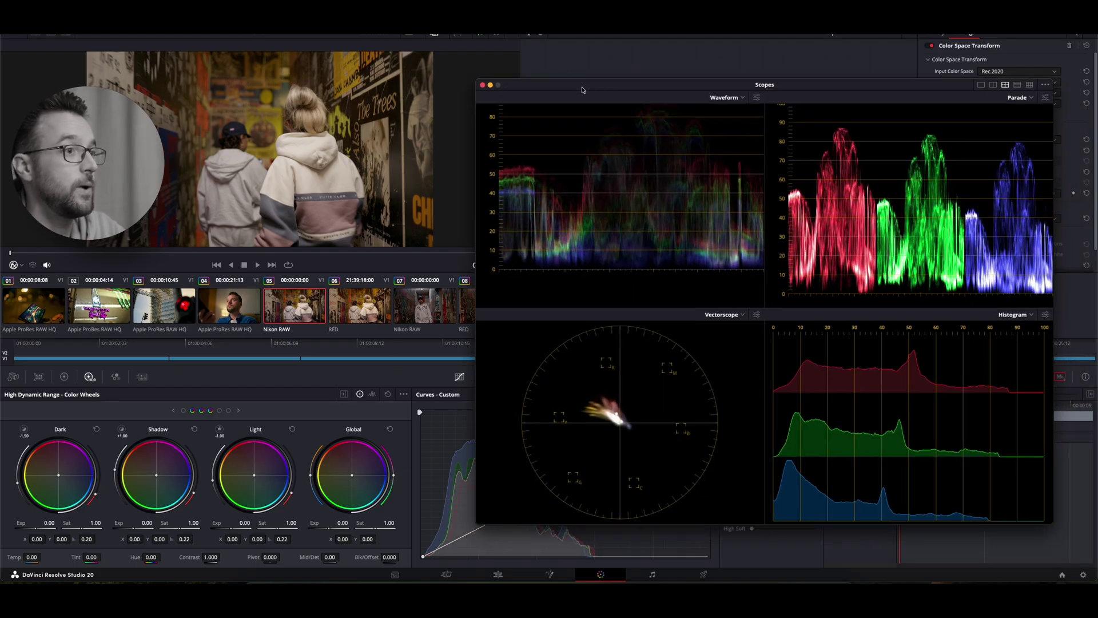
{"action": "left_click", "coordinate": [376, 307]}
{"action": "left_click", "coordinate": [294, 307]}
{"action": "left_click", "coordinate": [343, 310]}
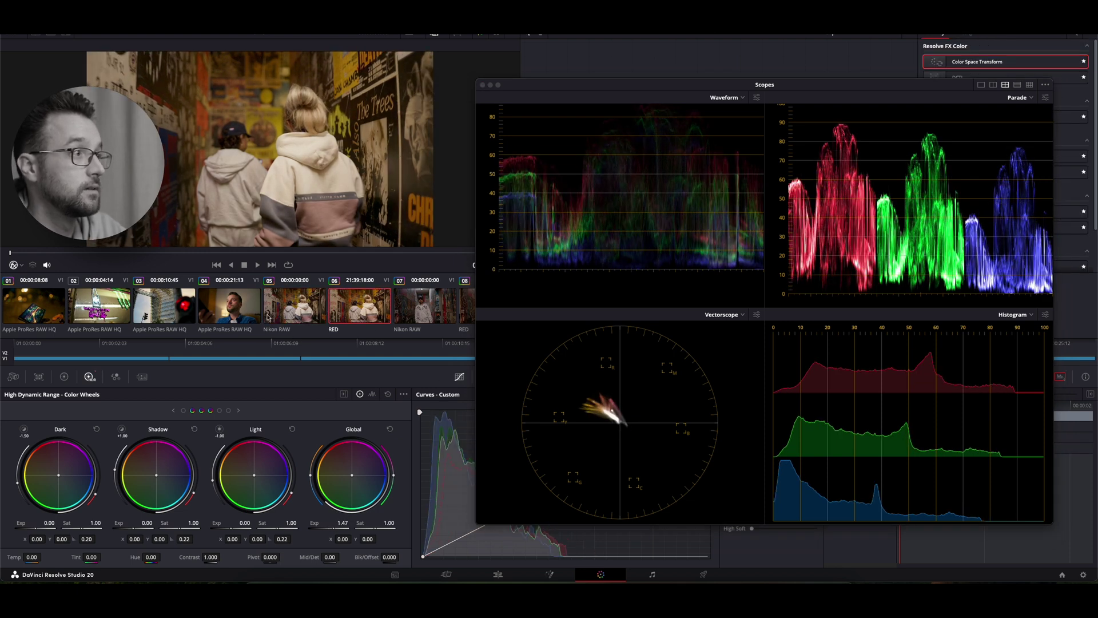
Recheck the Nikon RAW clip, then show RED clip 06's Camera Raw decode settings.
{"action": "left_click", "coordinate": [291, 317]}
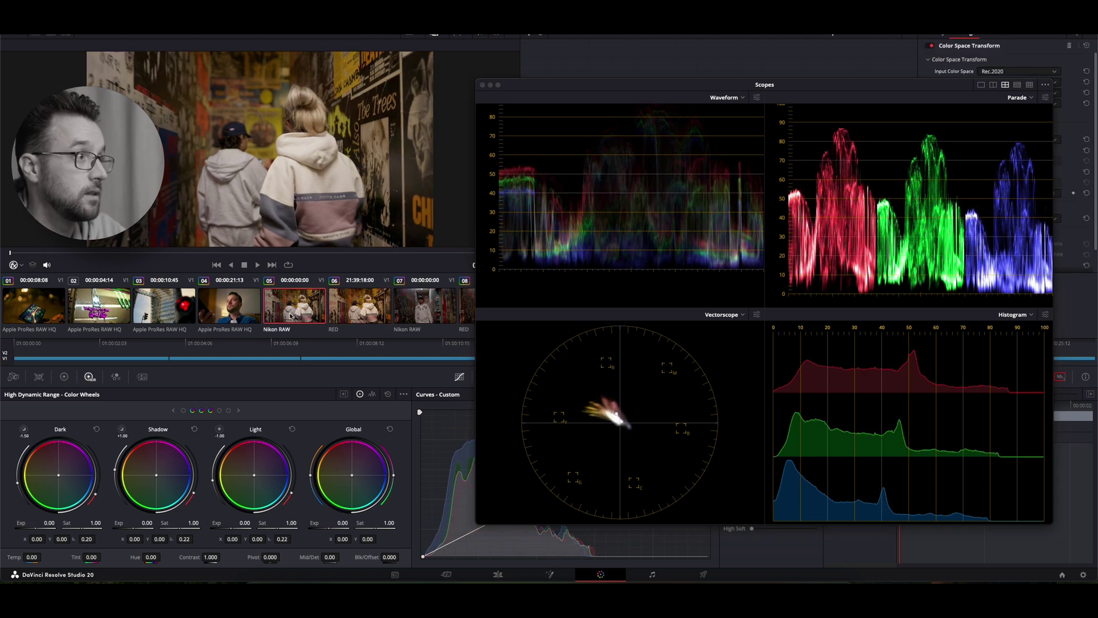
{"action": "left_click", "coordinate": [348, 312]}
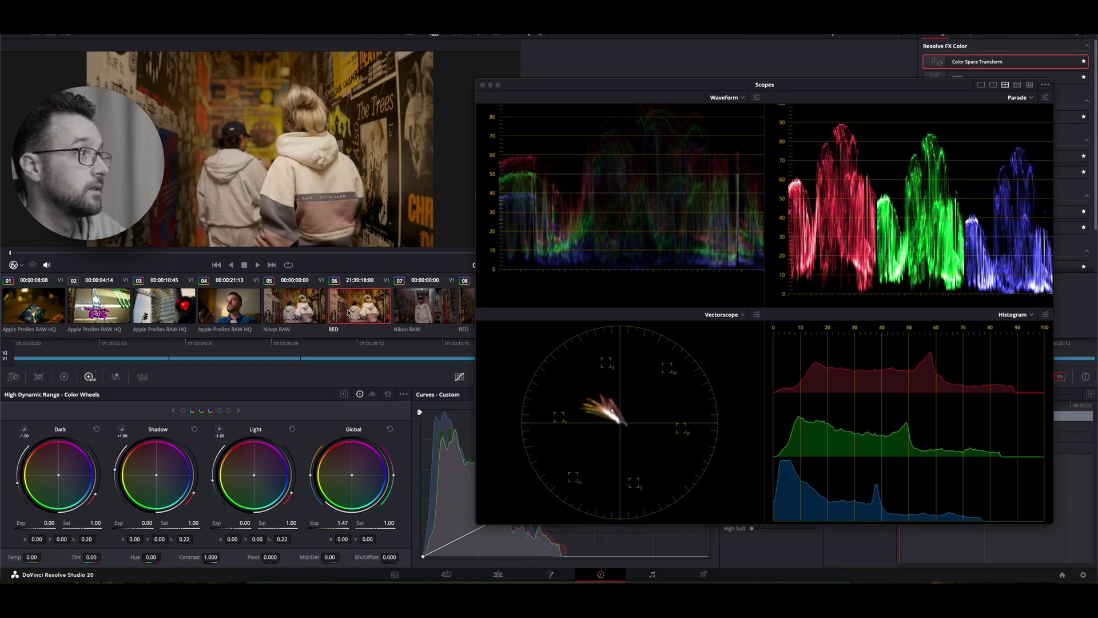
{"action": "left_click", "coordinate": [292, 312]}
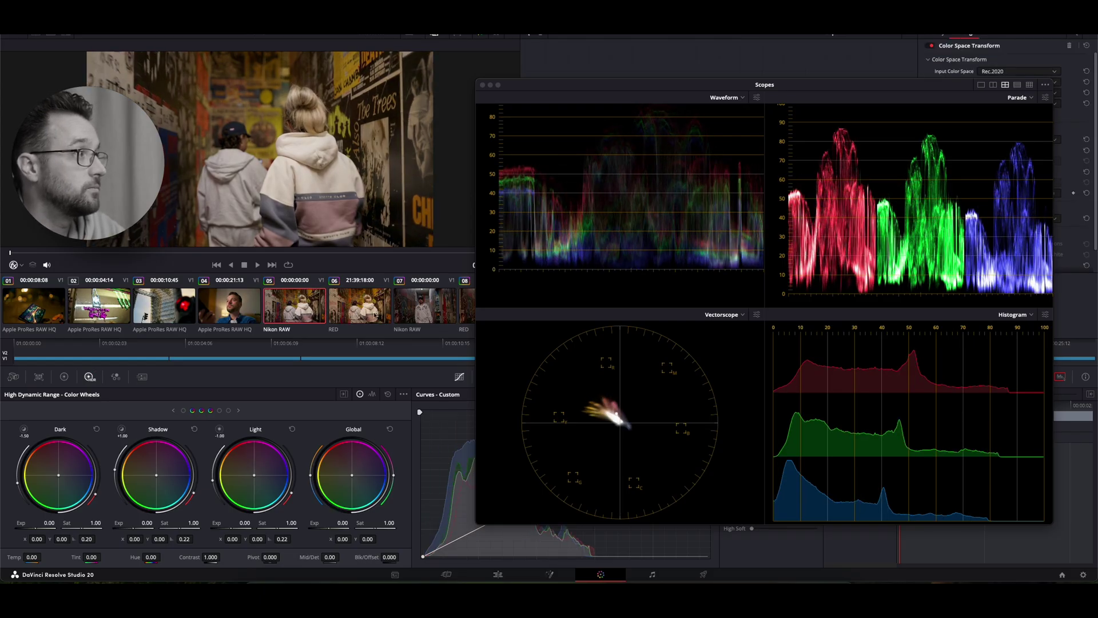
{"action": "left_click", "coordinate": [375, 315]}
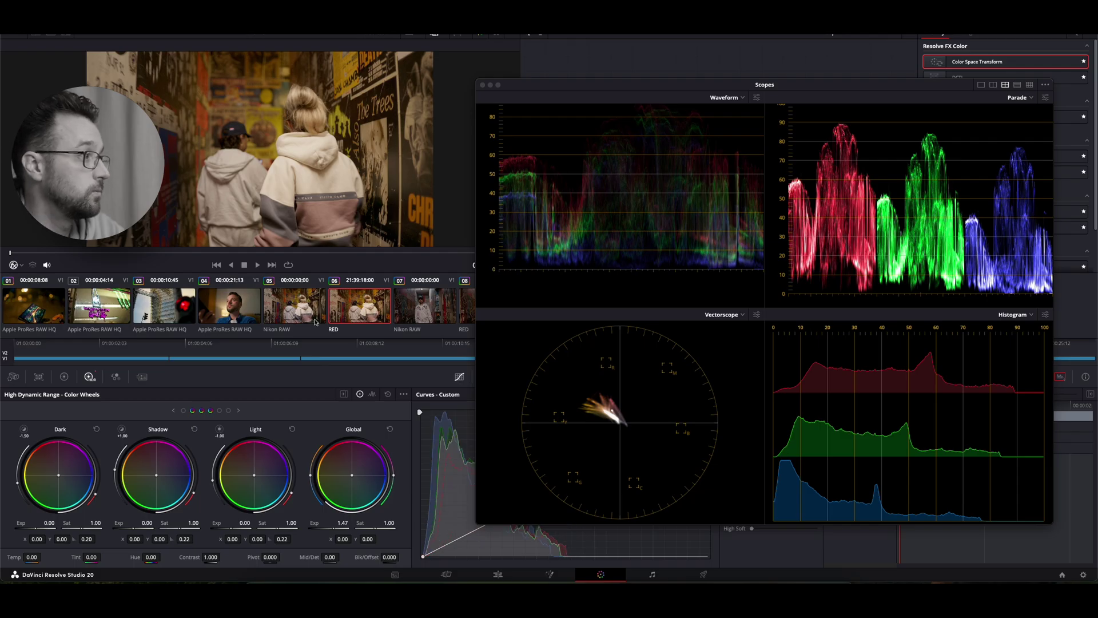
{"action": "left_click", "coordinate": [13, 376]}
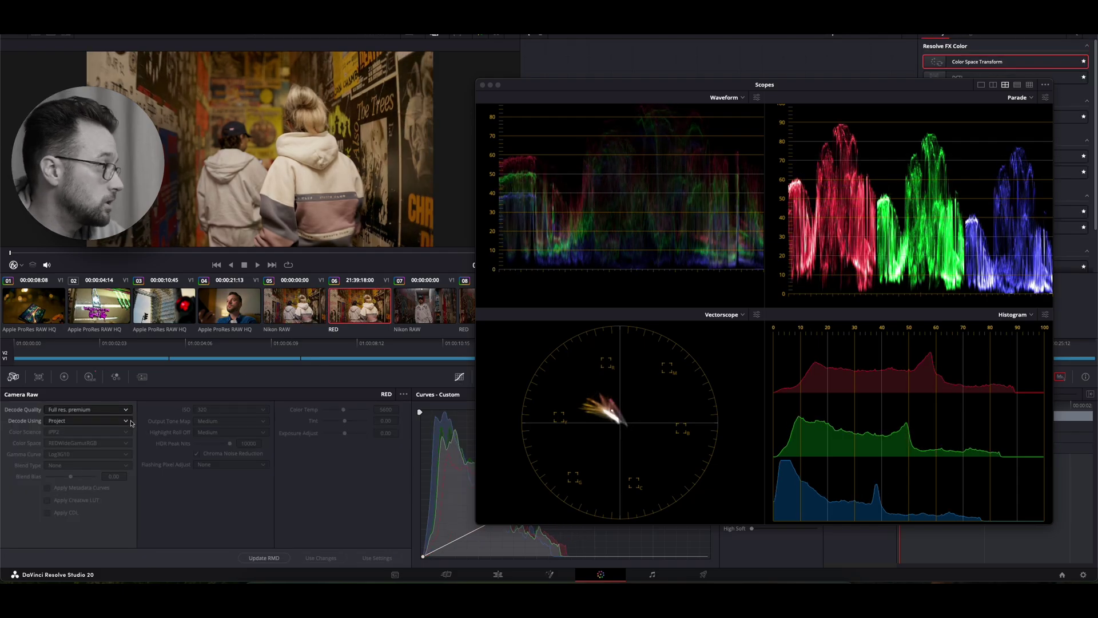
Set Decode Using to Clip and cool the RED clip's colour temperature to about 4180.
{"action": "left_click", "coordinate": [126, 421]}
{"action": "left_click", "coordinate": [74, 463]}
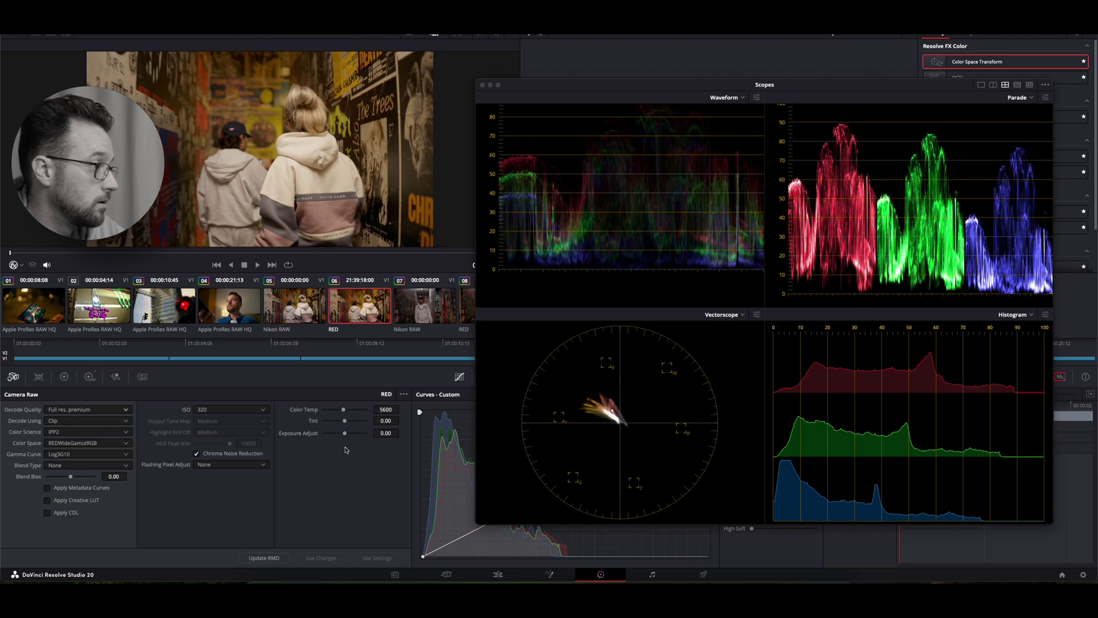
{"action": "left_click", "coordinate": [386, 409]}
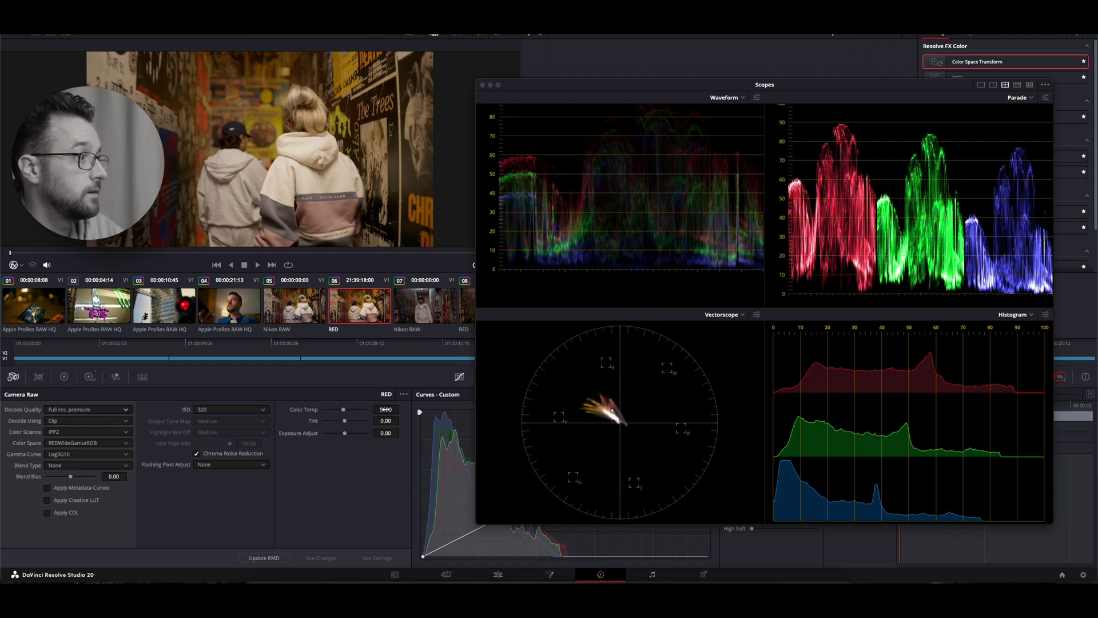
{"action": "left_click_drag", "start_coordinate": [385, 409], "coordinate": [366, 410]}
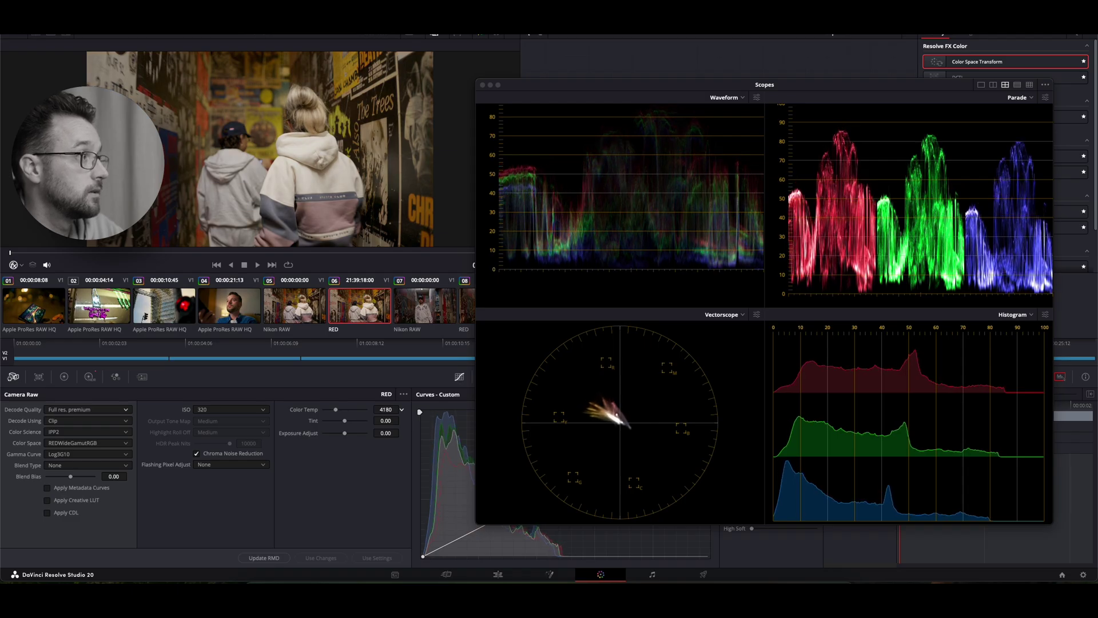
{"action": "left_click_drag", "start_coordinate": [366, 409], "coordinate": [355, 409]}
Compare the cooler RED clip against the Nikon RAW clip.
{"action": "left_click", "coordinate": [324, 315]}
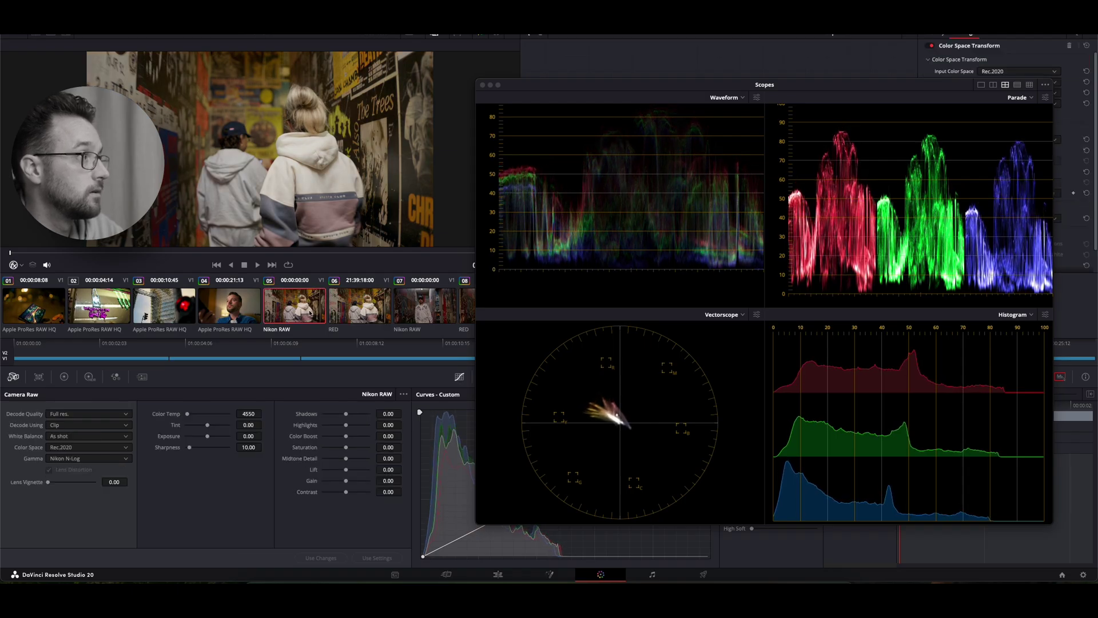
{"action": "left_click", "coordinate": [355, 312]}
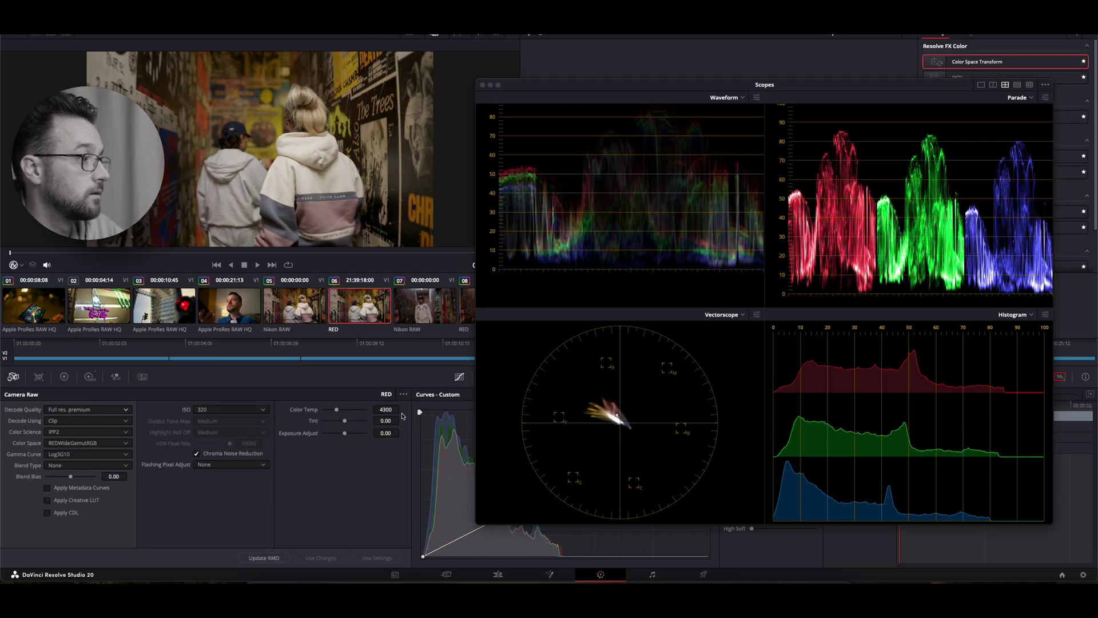
{"action": "scroll", "coordinate": [401, 409], "scroll_direction": "up", "scroll_amount": 5}
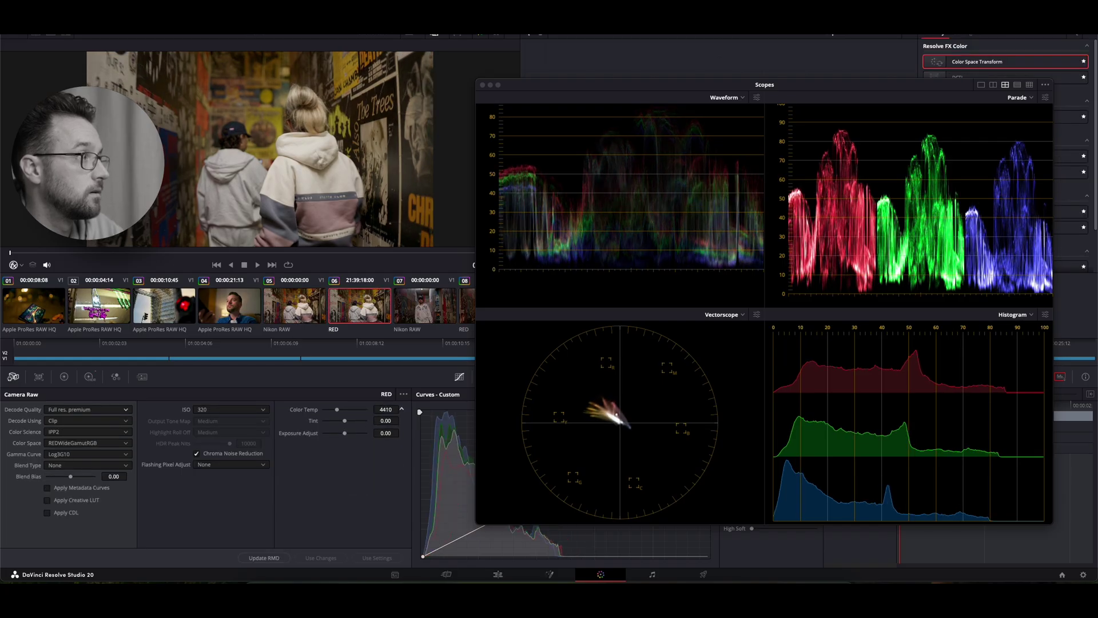
{"action": "scroll", "coordinate": [401, 410], "scroll_direction": "up", "scroll_amount": 10}
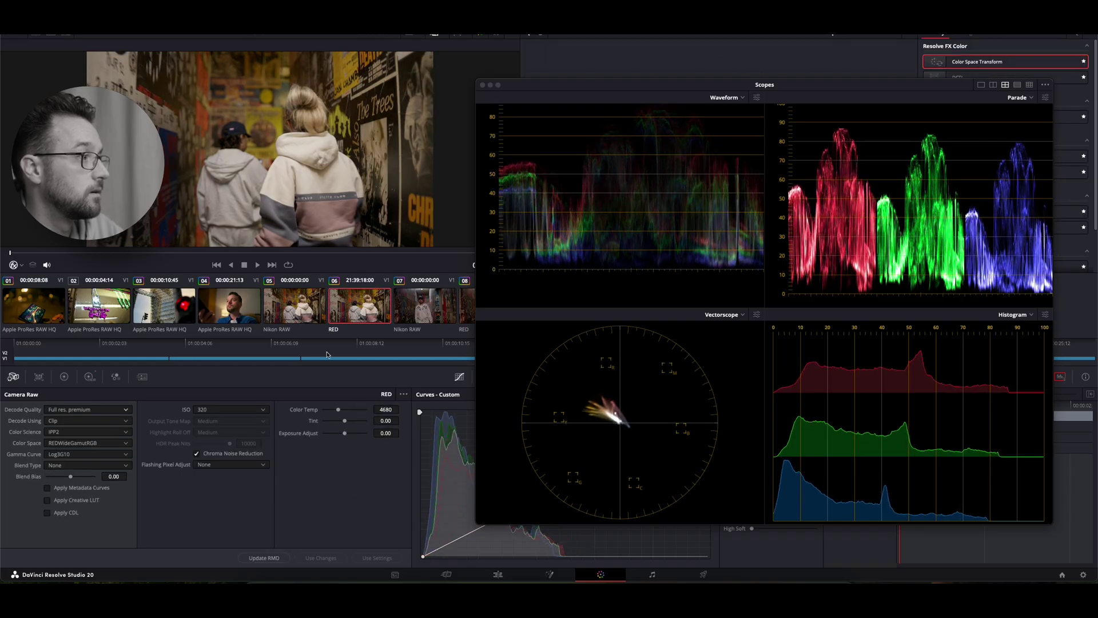
{"action": "left_click", "coordinate": [314, 318]}
{"action": "left_click", "coordinate": [353, 318]}
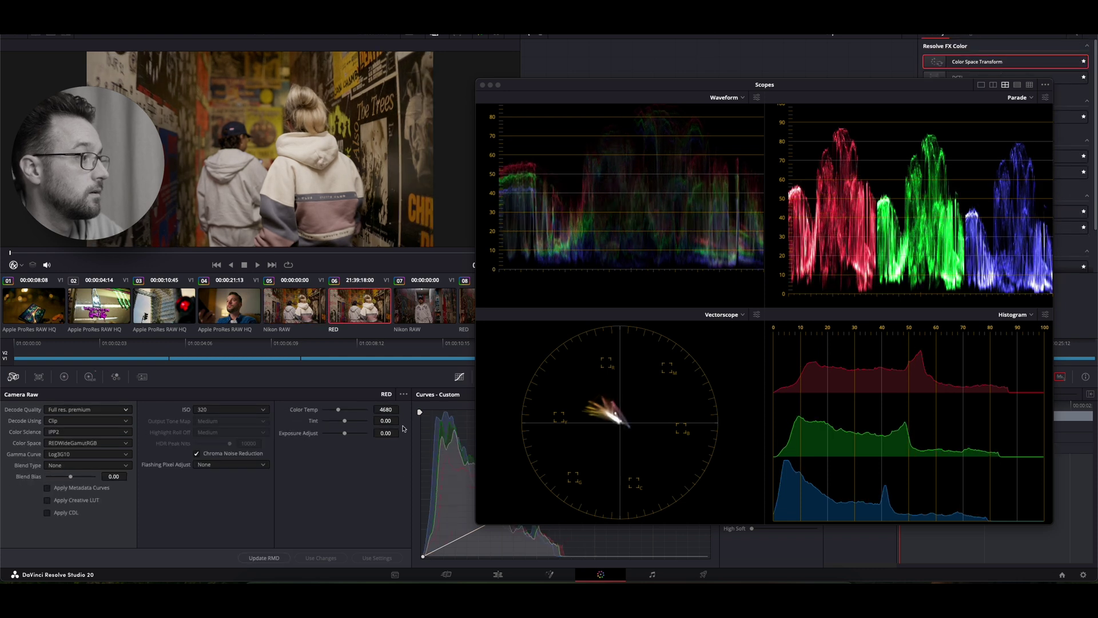
{"action": "scroll", "coordinate": [401, 410], "scroll_direction": "down", "scroll_amount": 8}
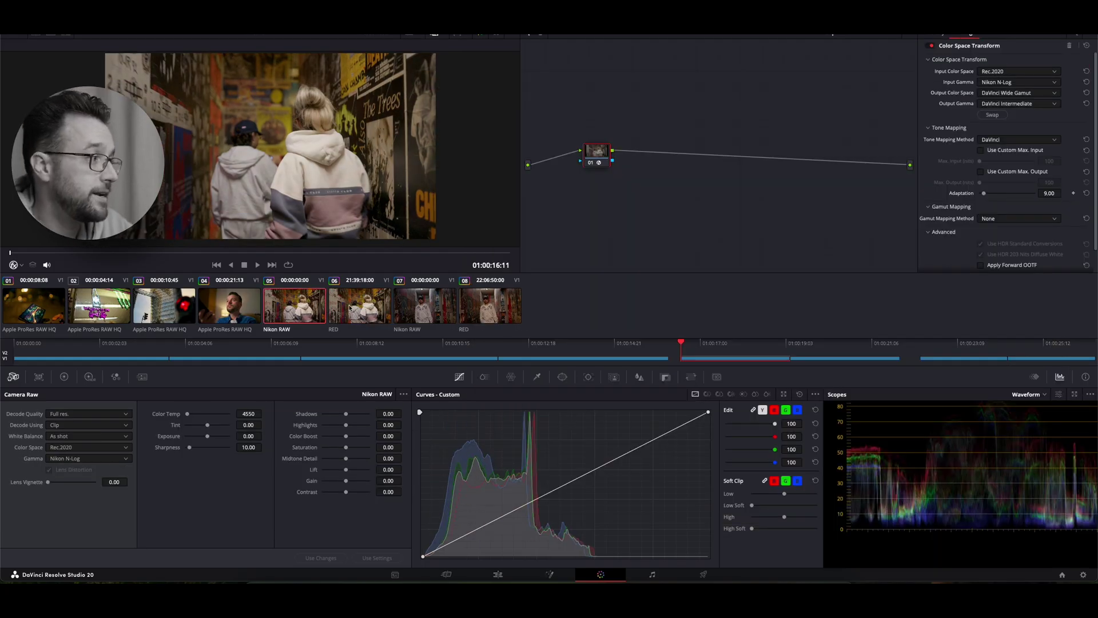
Flip between Nikon clip 05 and RED clip 06, ending on the RED clip at colour temperature 4600.
{"action": "left_click", "coordinate": [349, 307]}
{"action": "left_click", "coordinate": [314, 310]}
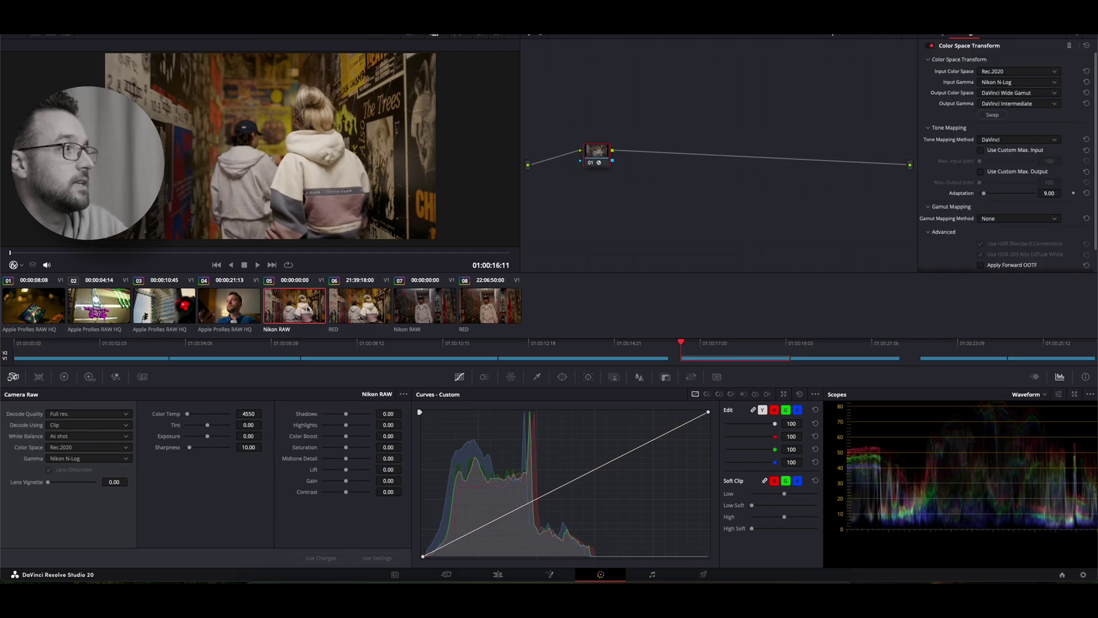
{"action": "left_click", "coordinate": [363, 314]}
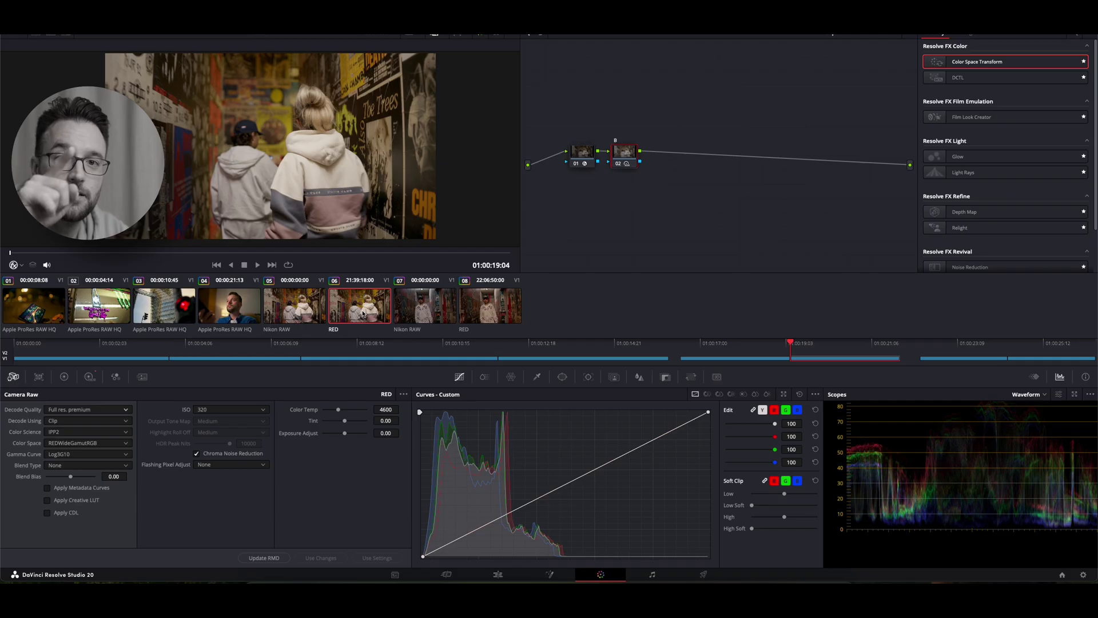
{"action": "left_click", "coordinate": [313, 310]}
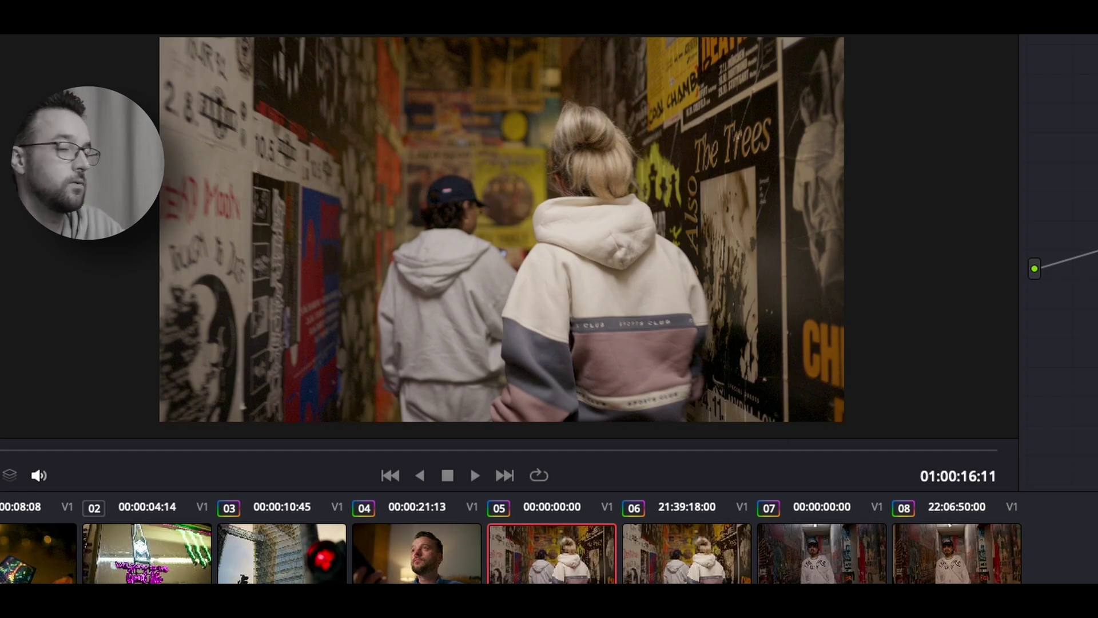
{"action": "left_click", "coordinate": [665, 558]}
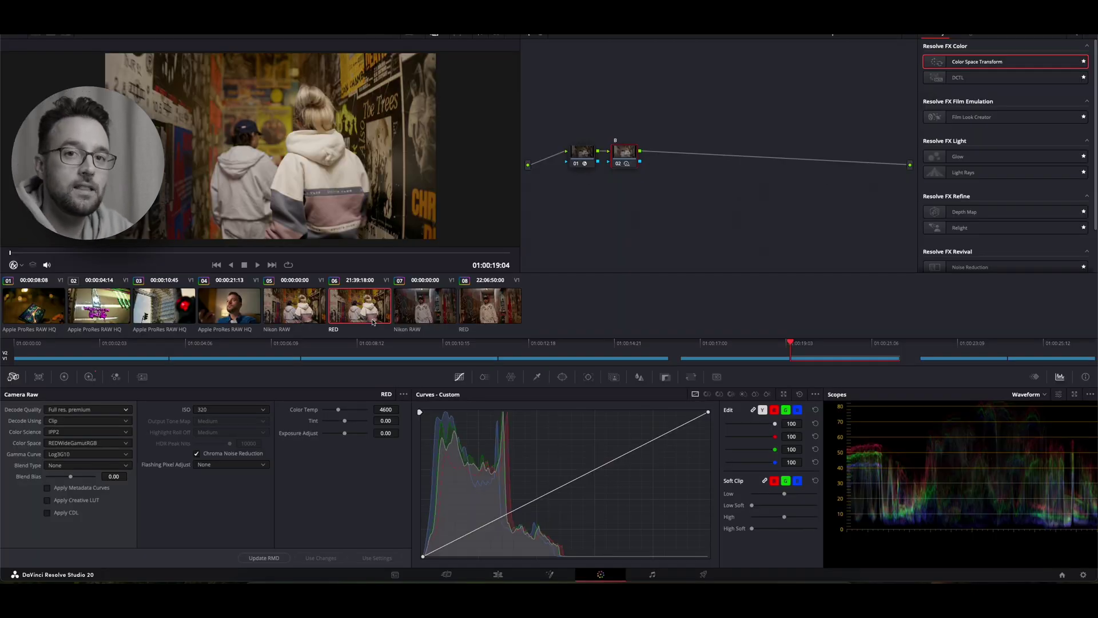
Apply 2.35 widescreen letterbox output blanking from the Timeline menu.
{"action": "left_click", "coordinate": [234, 18]}
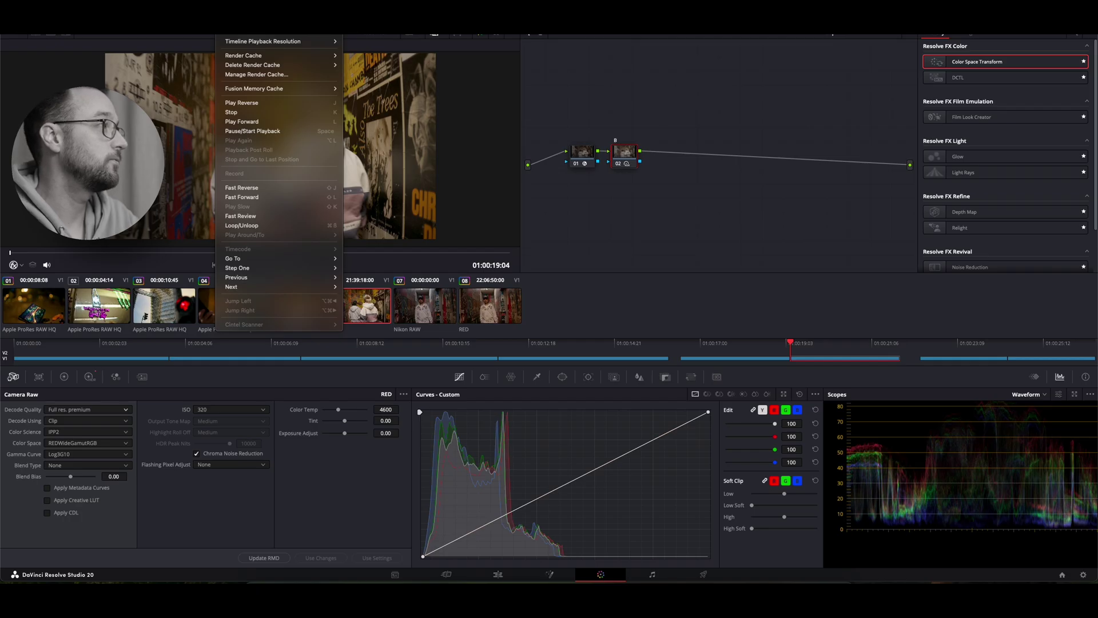
{"action": "mouse_move", "coordinate": [140, 17]}
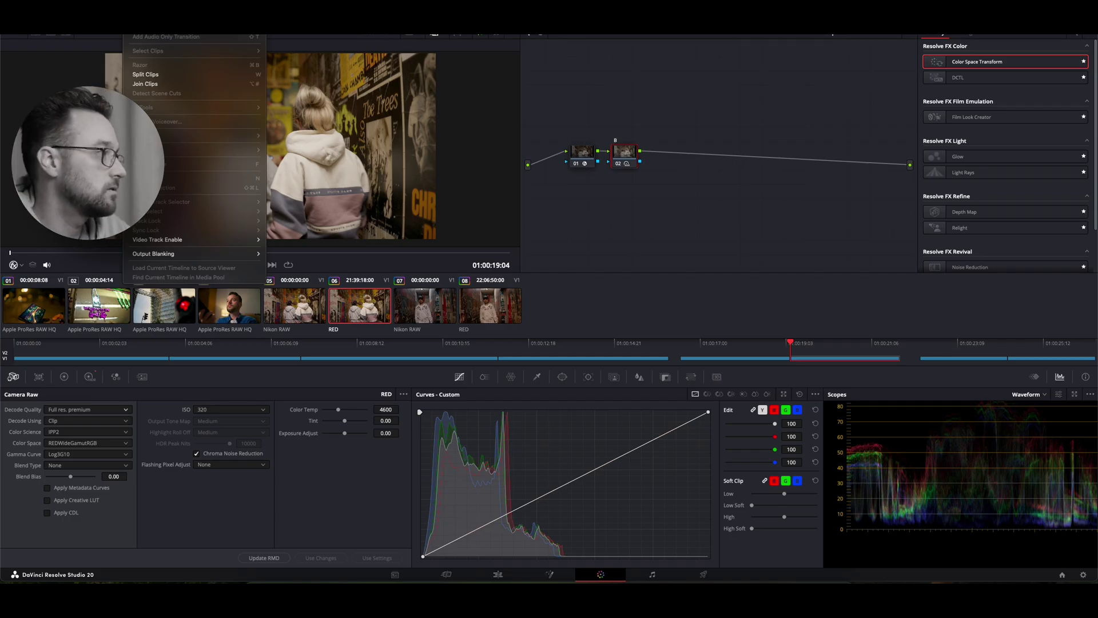
{"action": "mouse_move", "coordinate": [232, 255]}
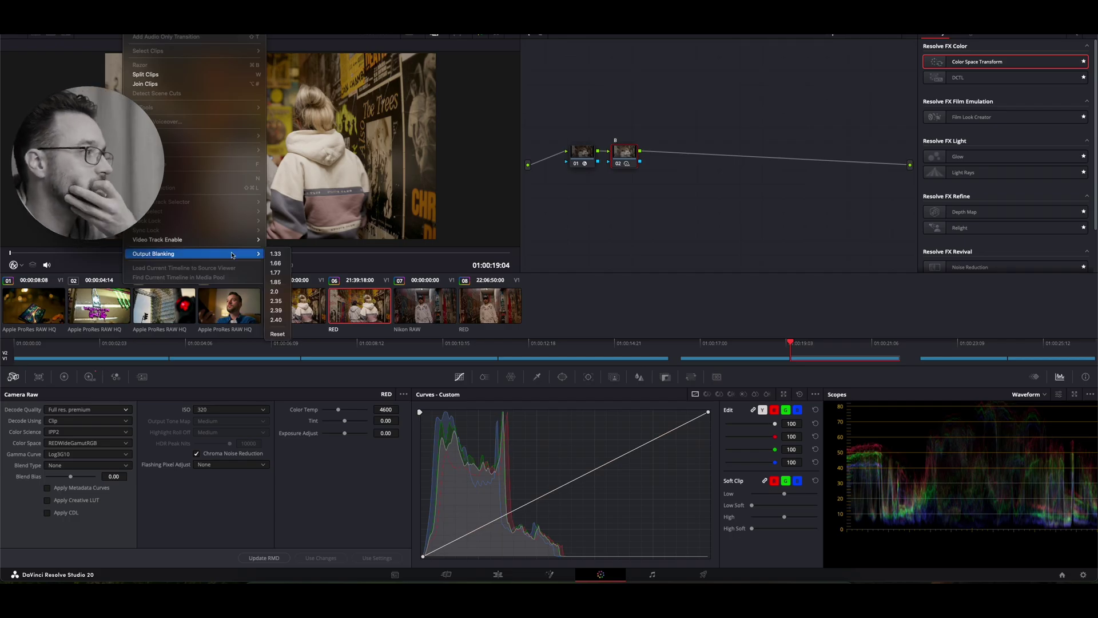
{"action": "left_click", "coordinate": [276, 309]}
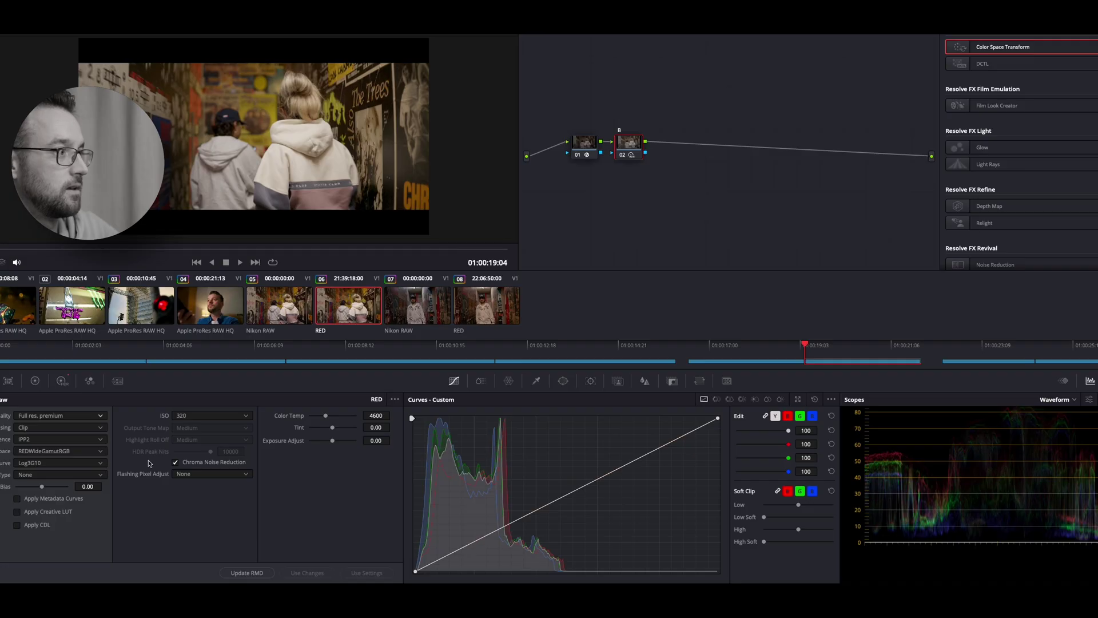
{"action": "left_click", "coordinate": [288, 307]}
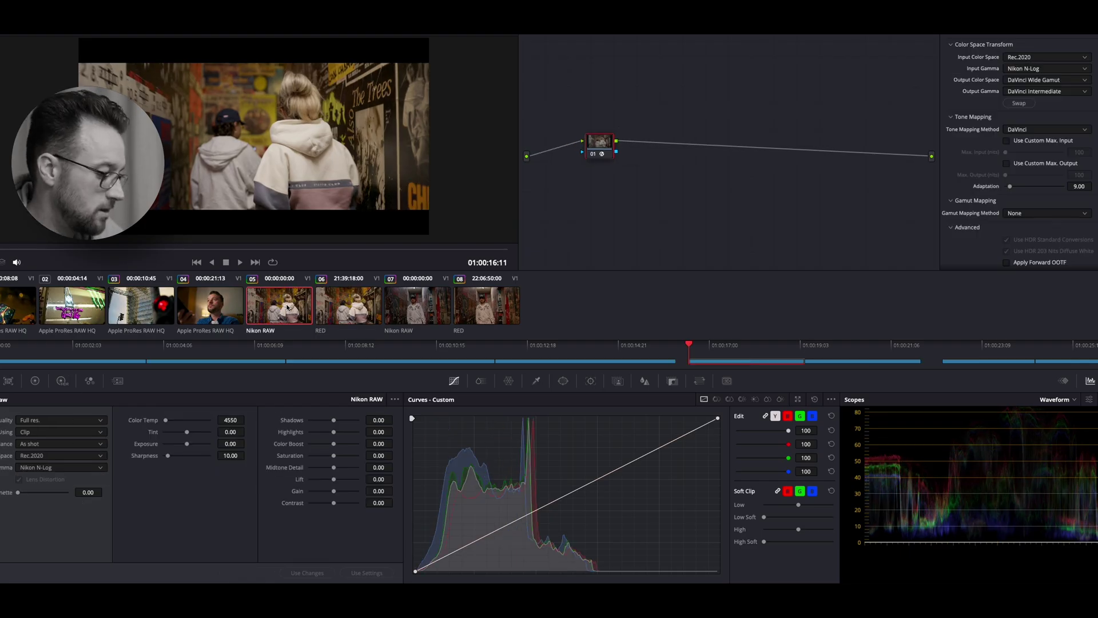